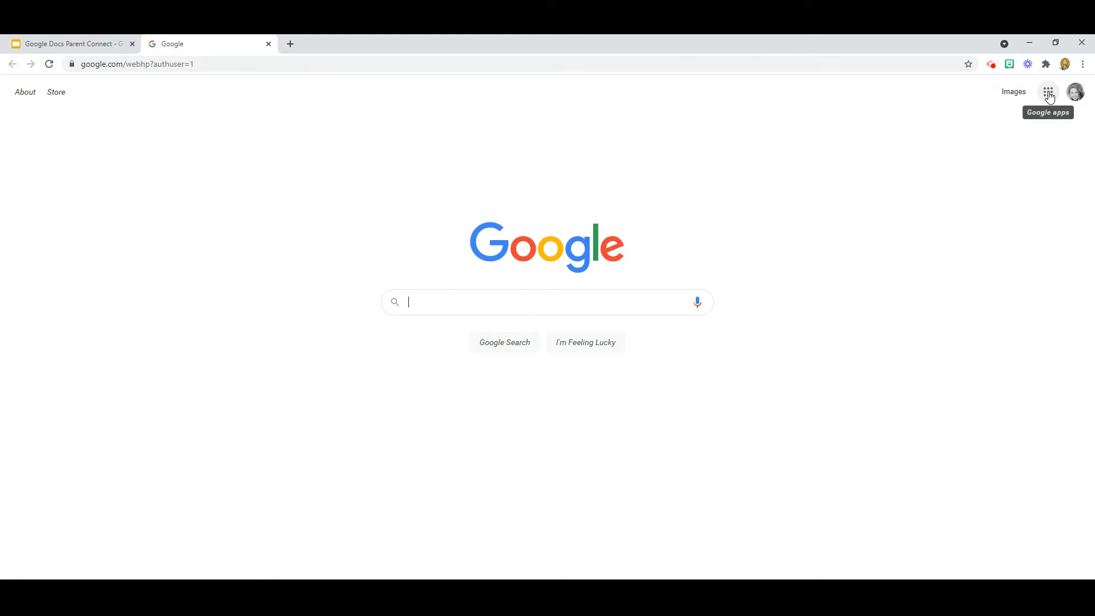
Step: Open Google Docs from the Google apps grid
click(1049, 93)
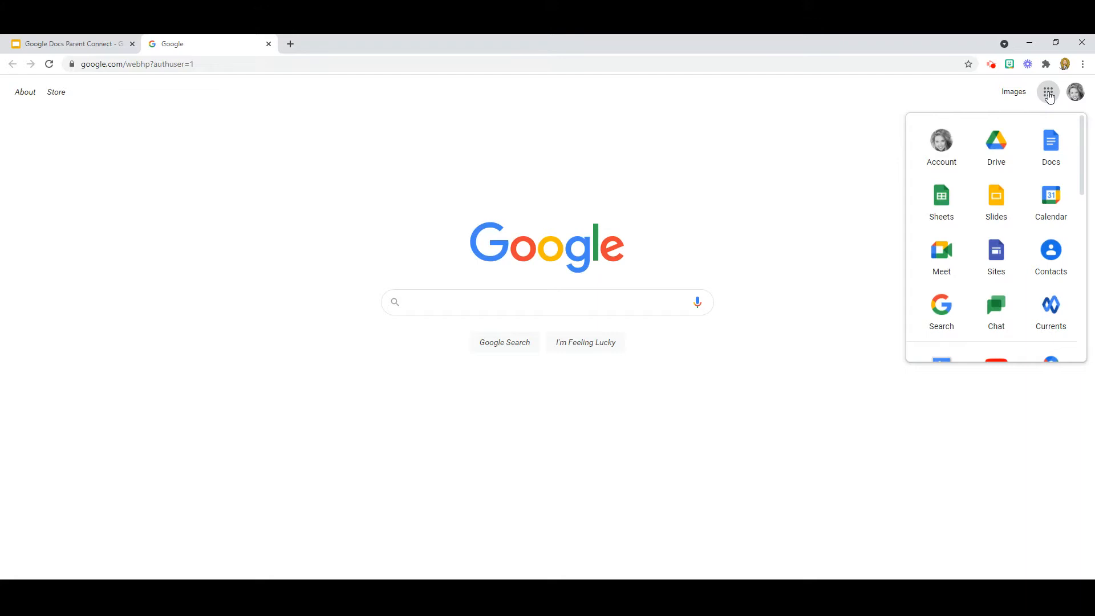
click(1054, 142)
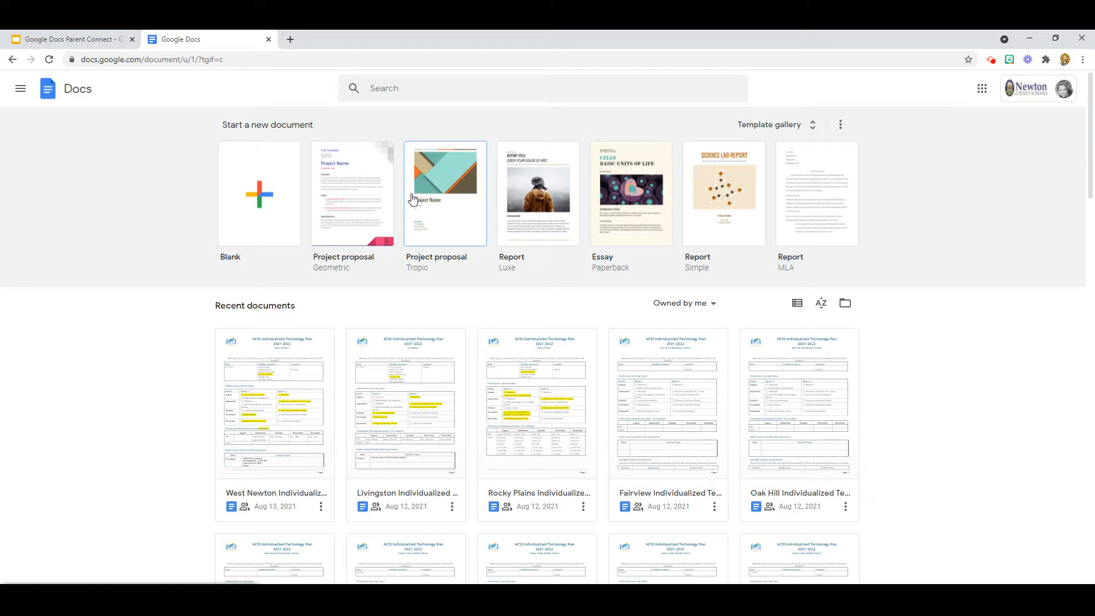
Step: Start a new Blank document from the Docs home page
click(257, 197)
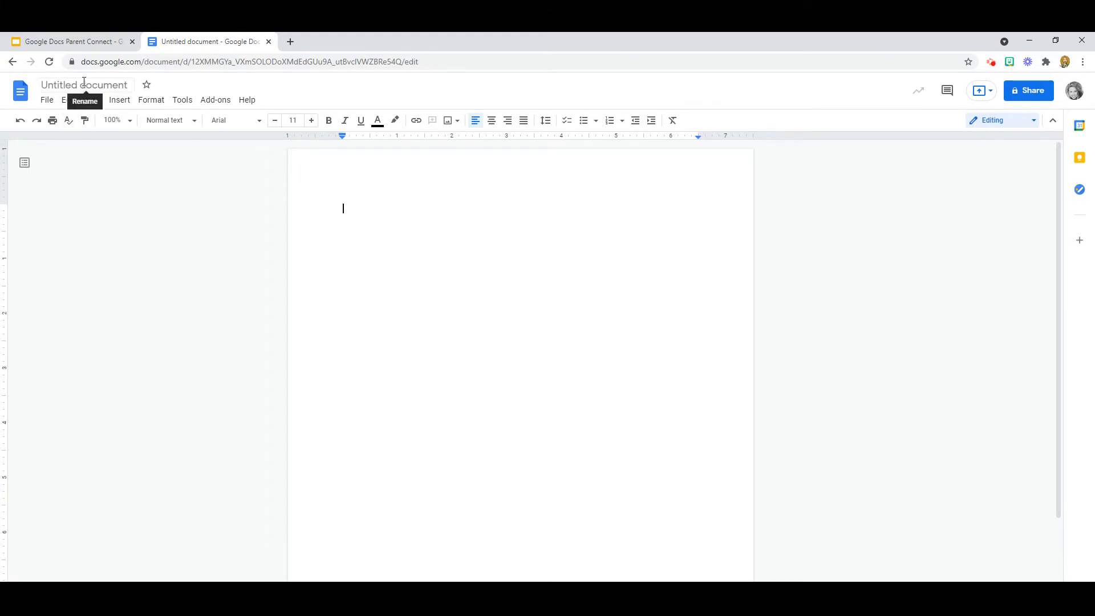
click(47, 103)
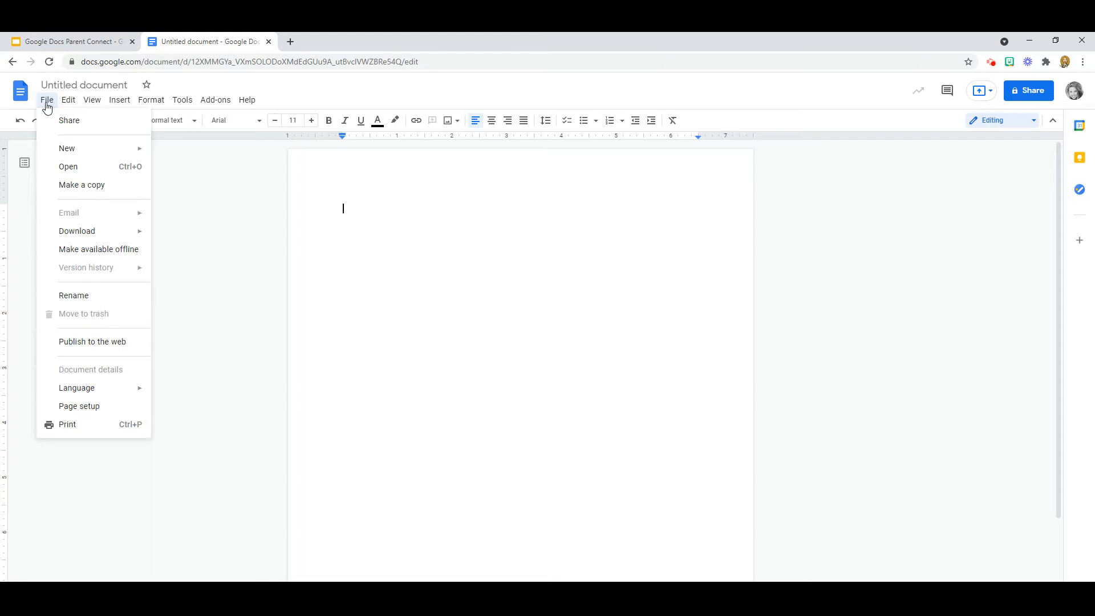
mouse_move(108, 234)
click(69, 101)
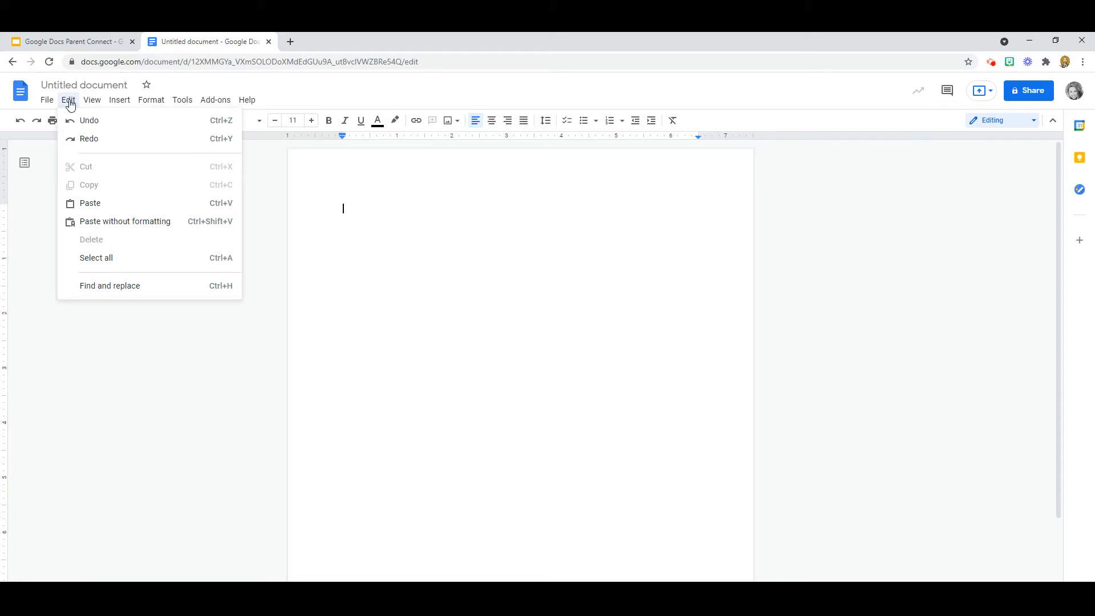
mouse_move(100, 103)
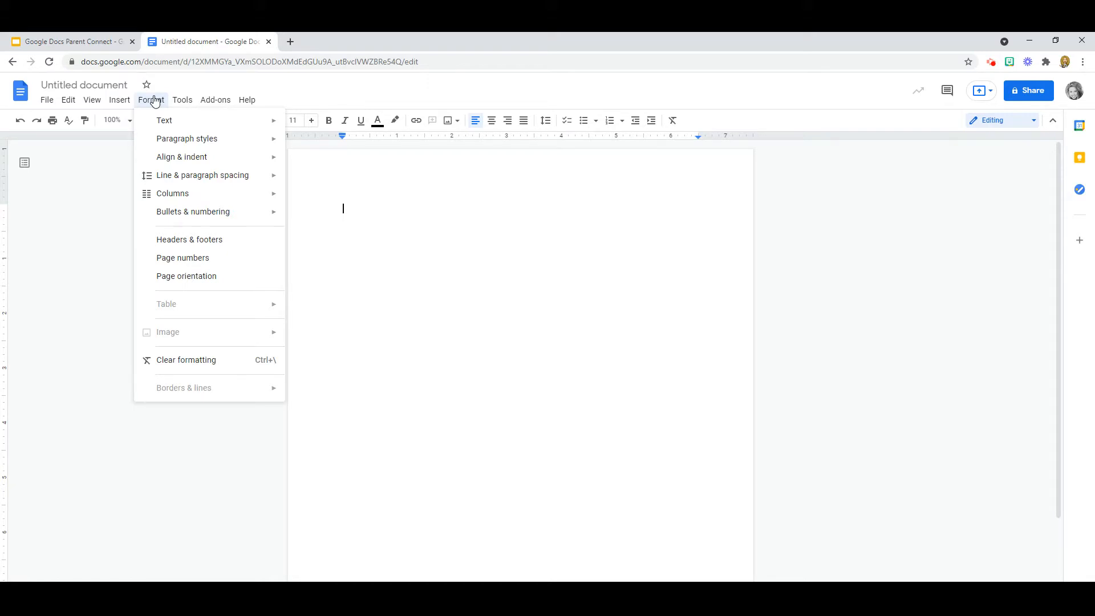
mouse_move(186, 103)
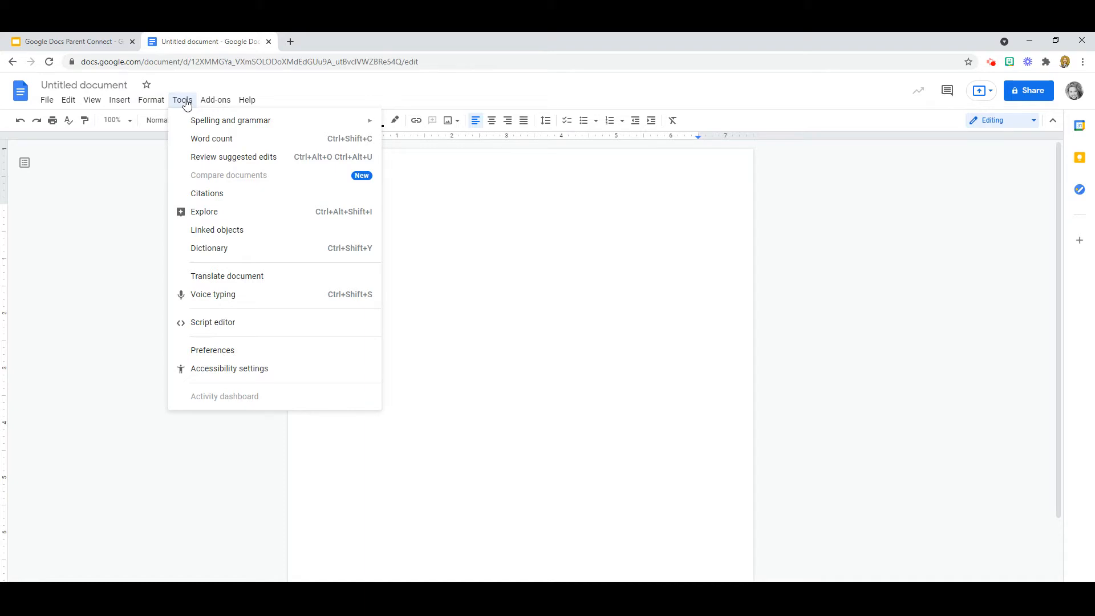
mouse_move(218, 103)
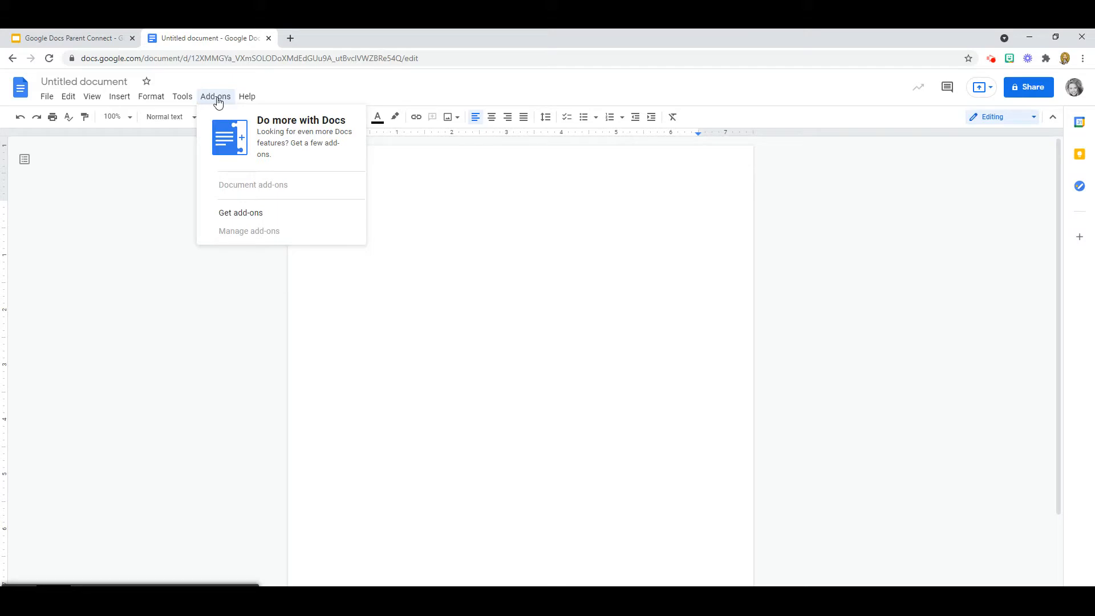
mouse_move(251, 100)
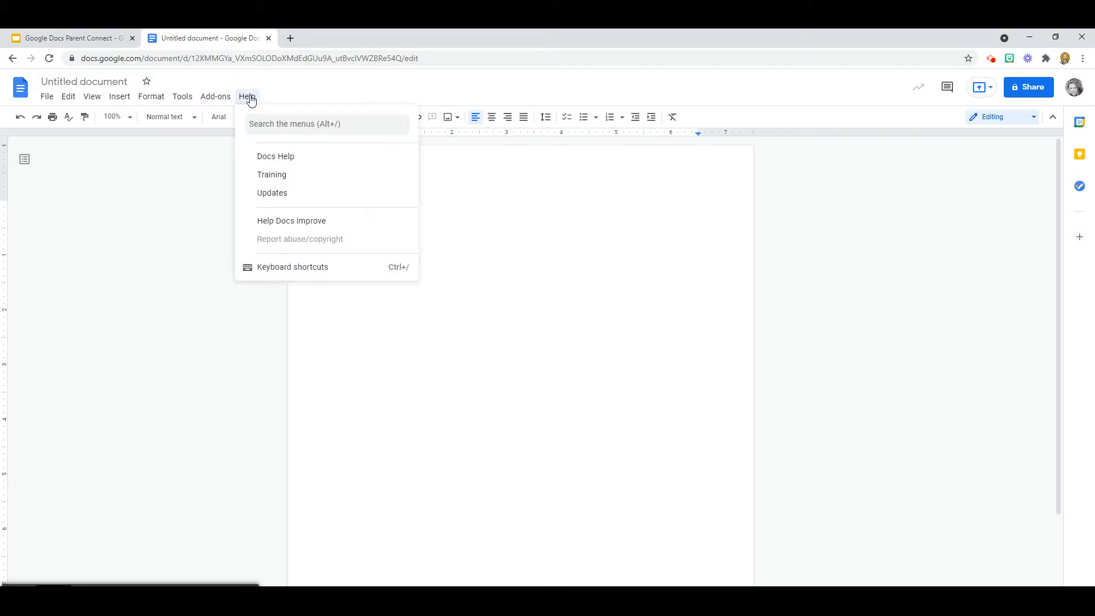
click(173, 263)
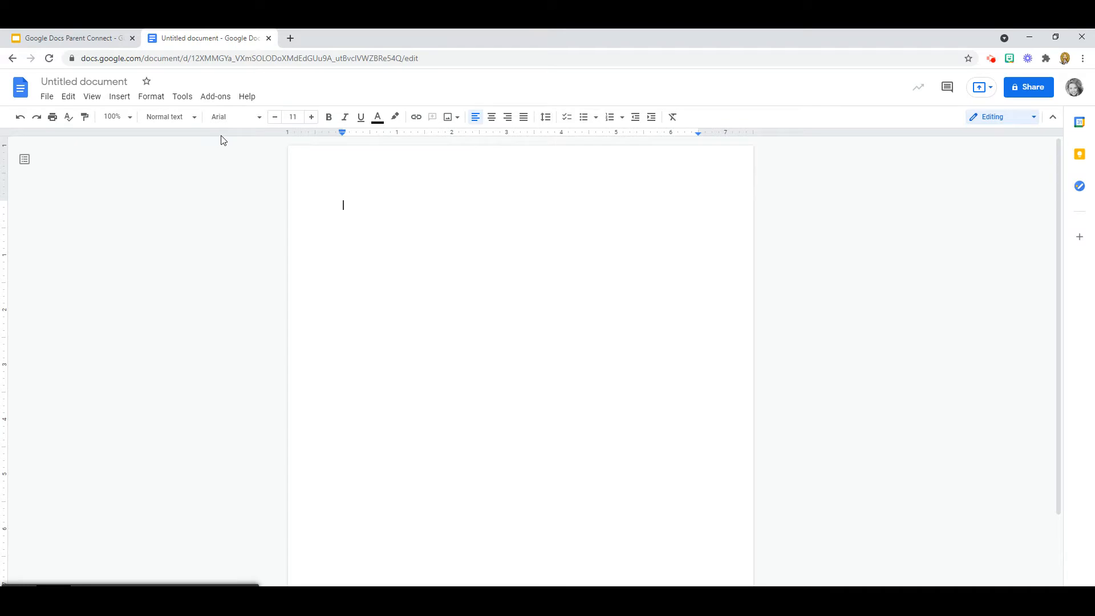
Step: Browse the Format text options and font list, then set font size 12 with bold on
click(149, 100)
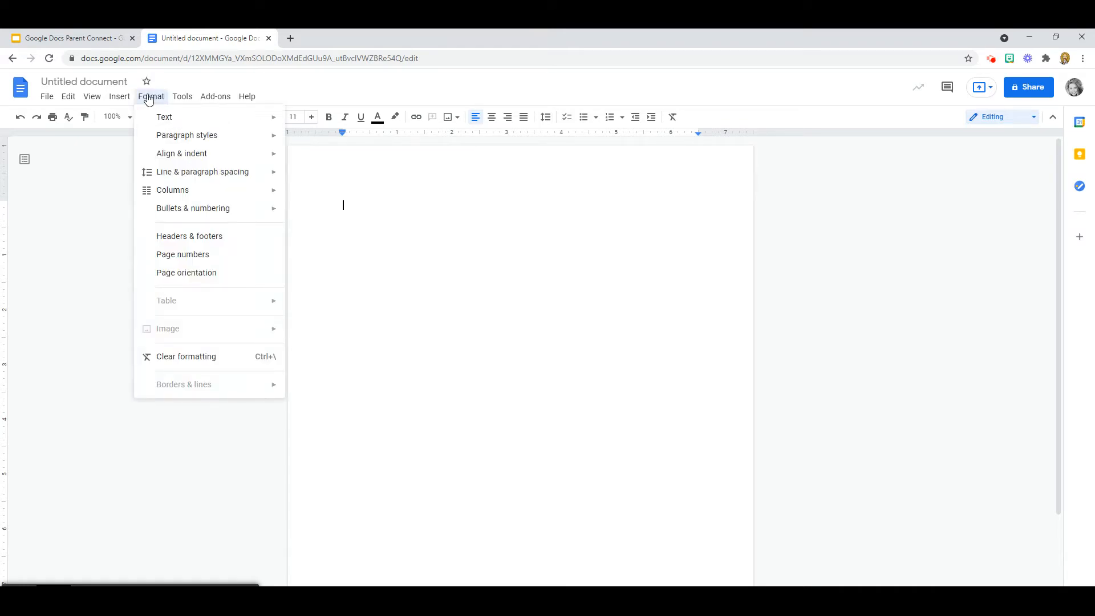
mouse_move(176, 119)
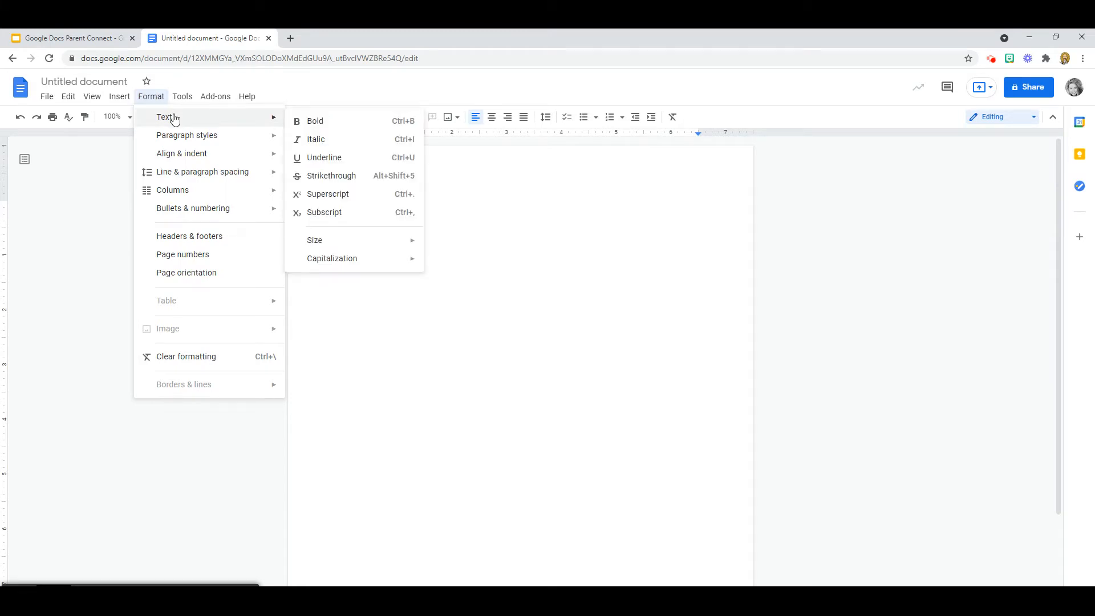
click(89, 176)
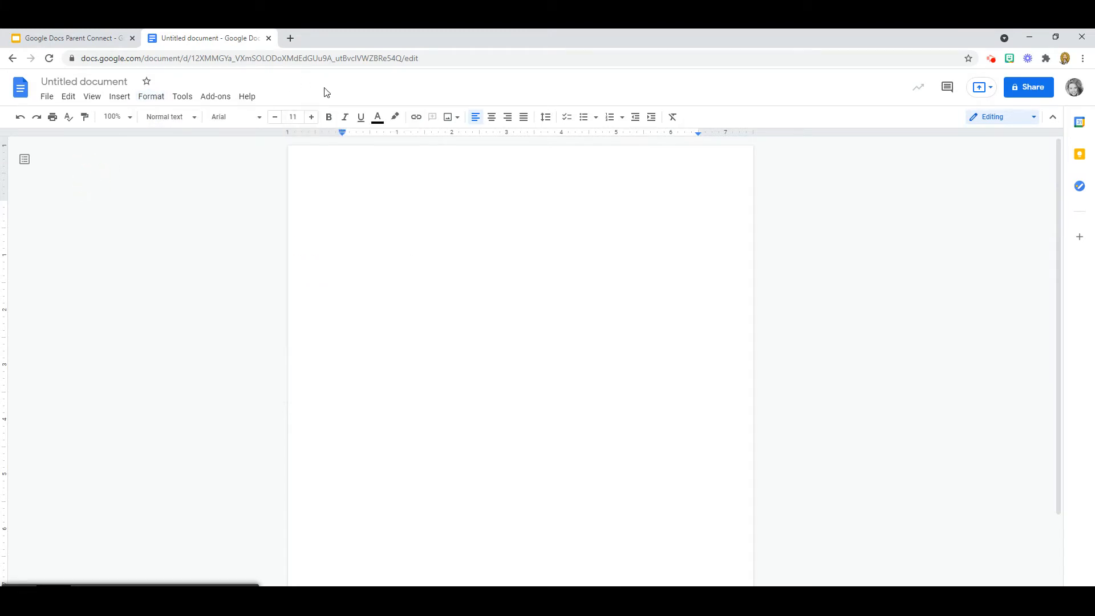
click(260, 118)
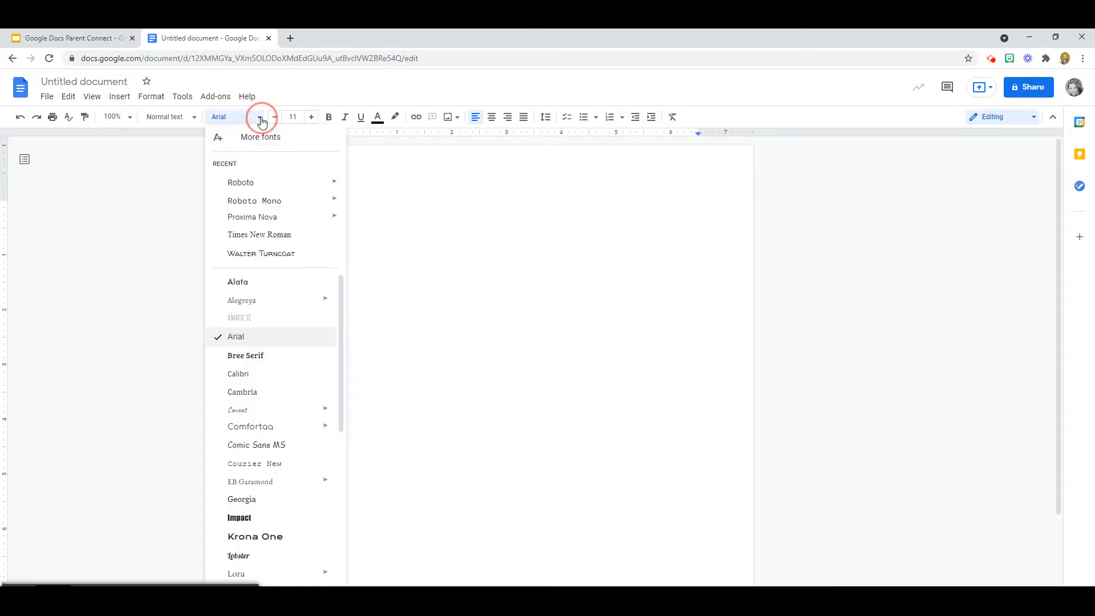
click(312, 118)
click(329, 117)
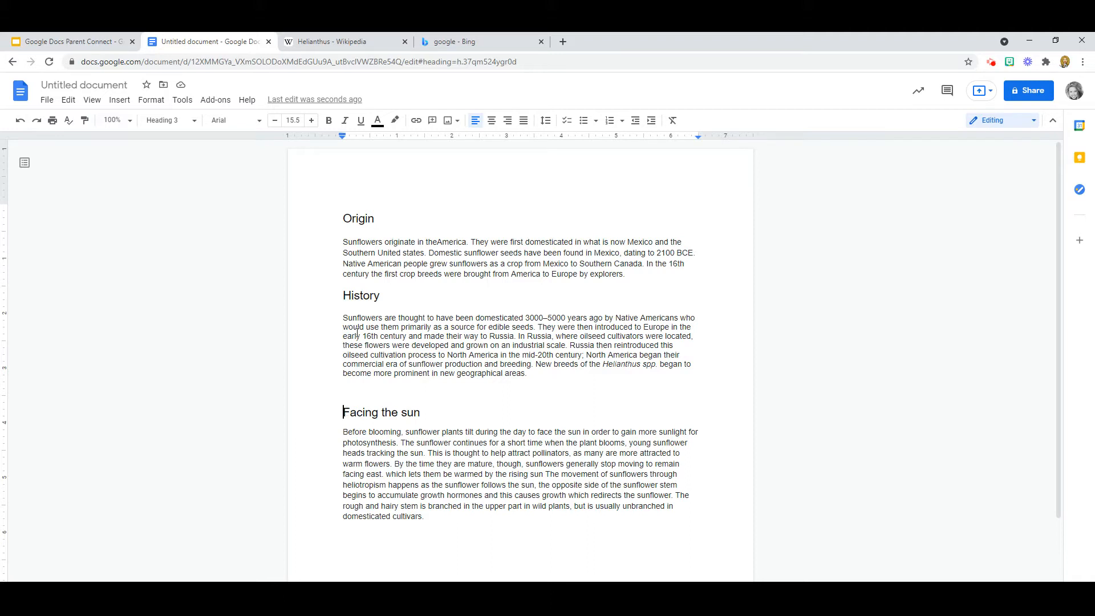
Step: Insert a blank first line before the Origin heading and place the cursor on it
click(342, 219)
key(Return)
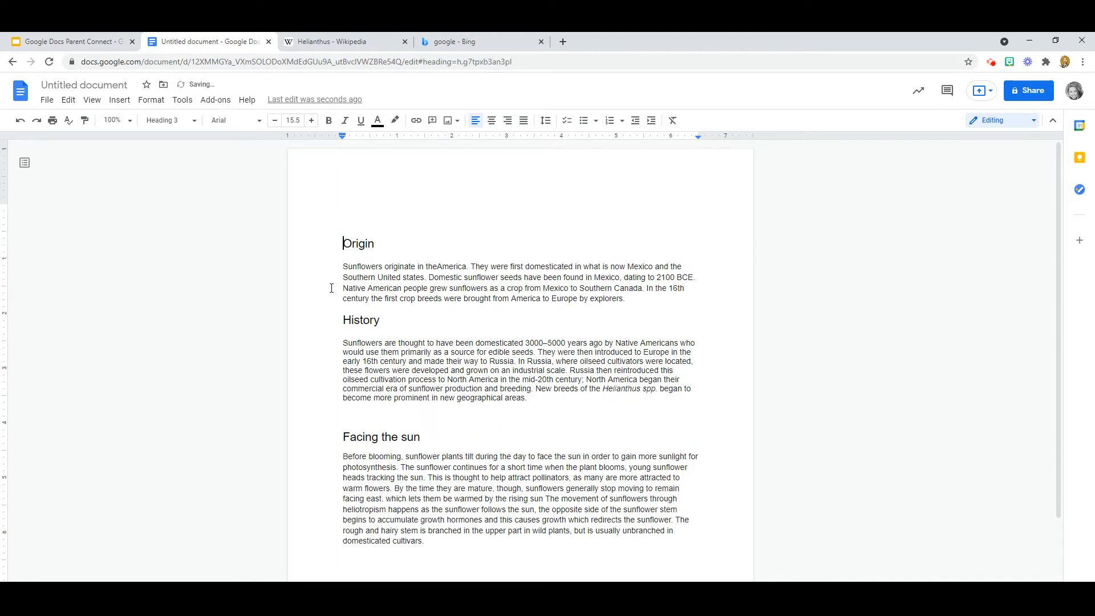
click(345, 215)
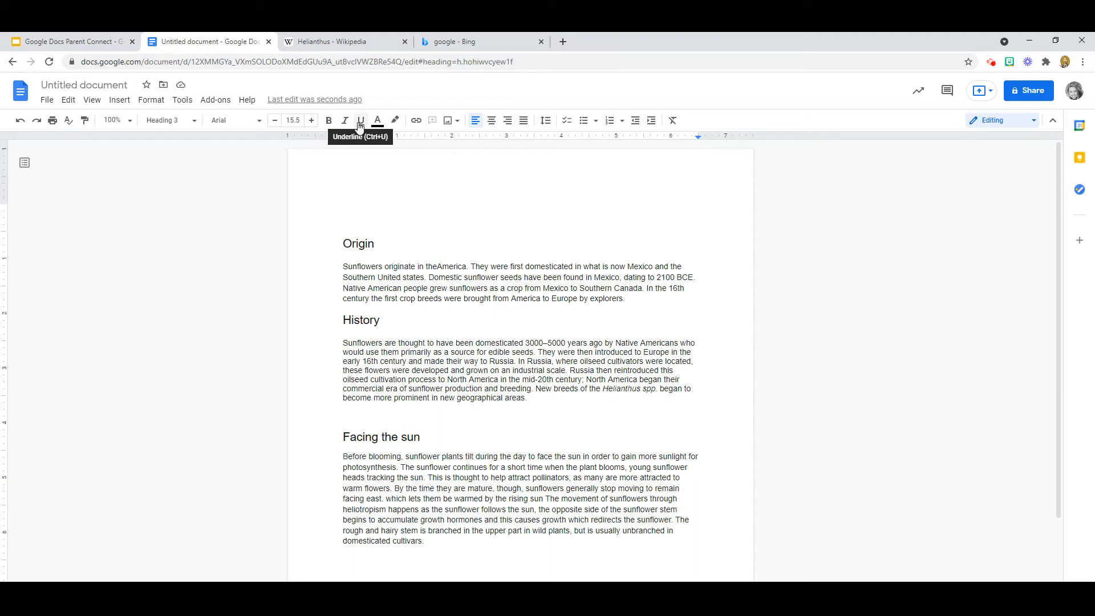
Step: Type a centre-aligned 'Sunflowers' title on the new top line
click(494, 125)
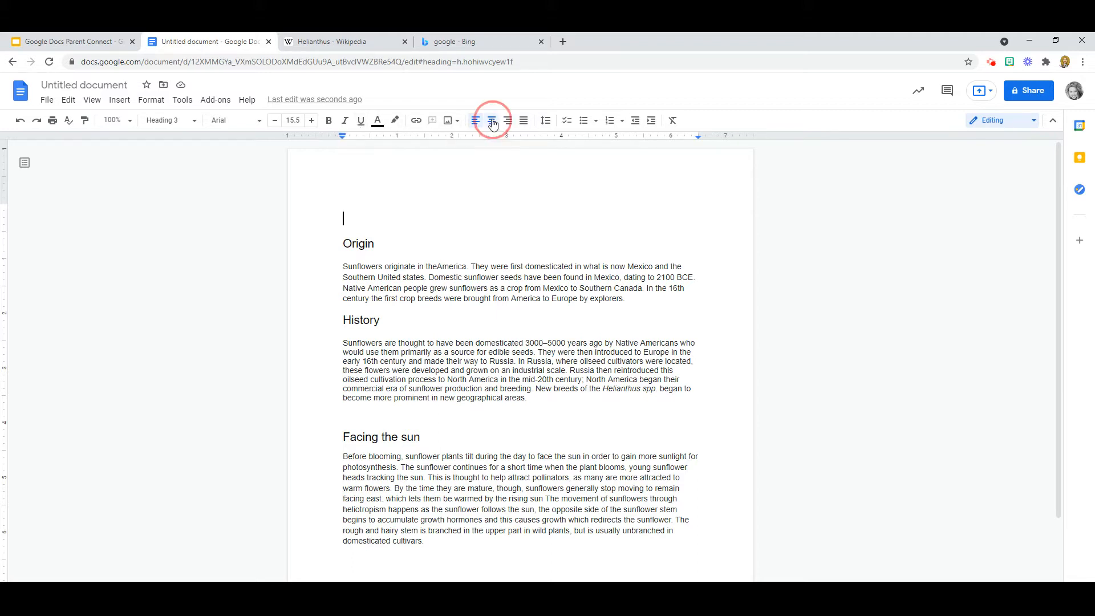
text(Sunflowers)
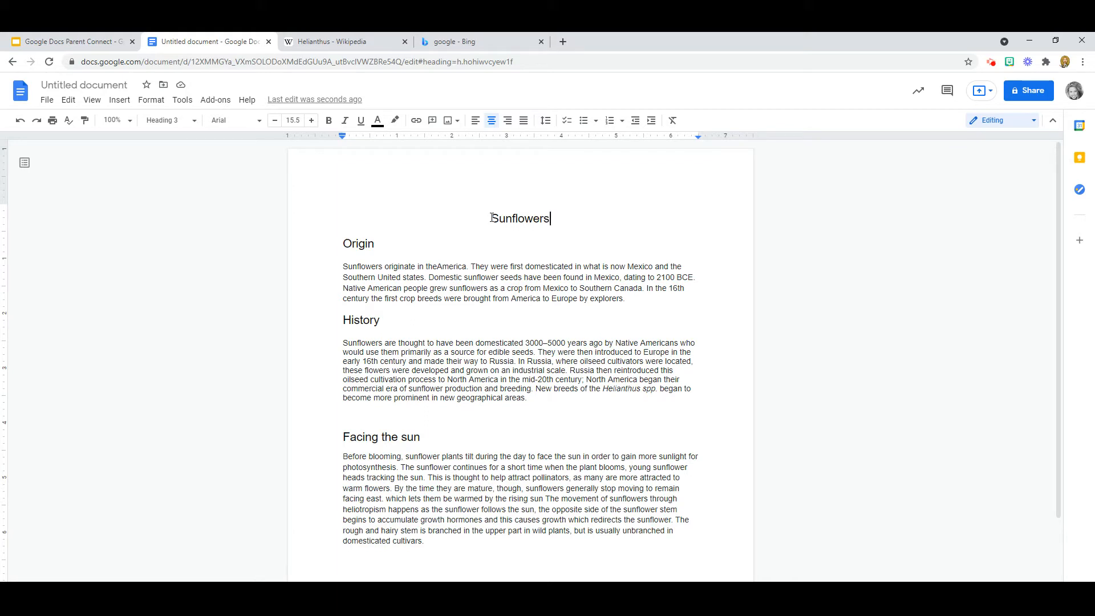
click(492, 218)
click(491, 218)
drag(492, 219, 555, 219)
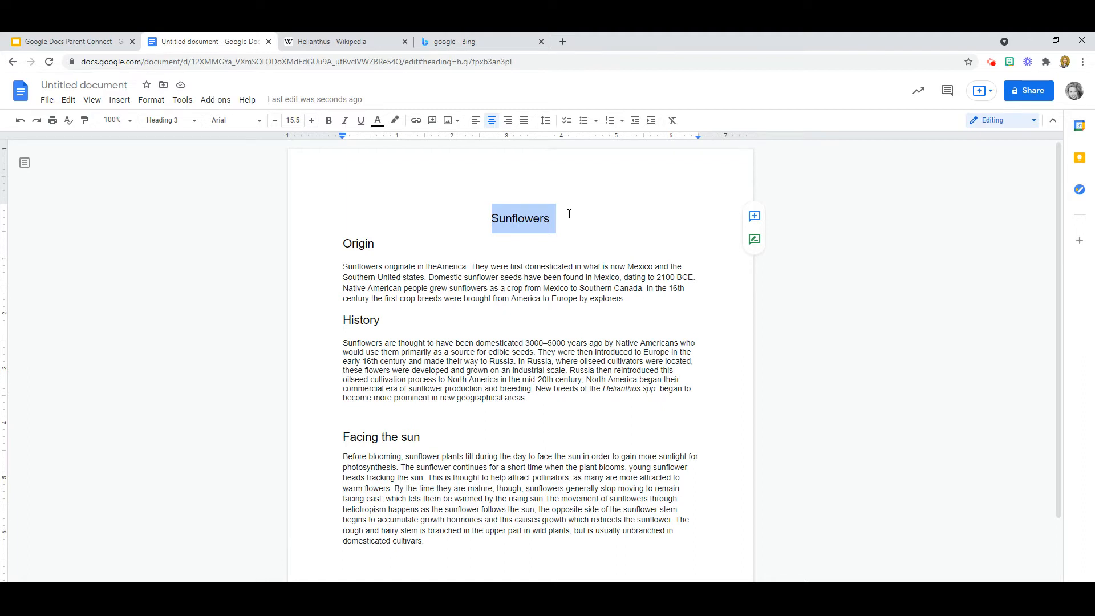
click(569, 214)
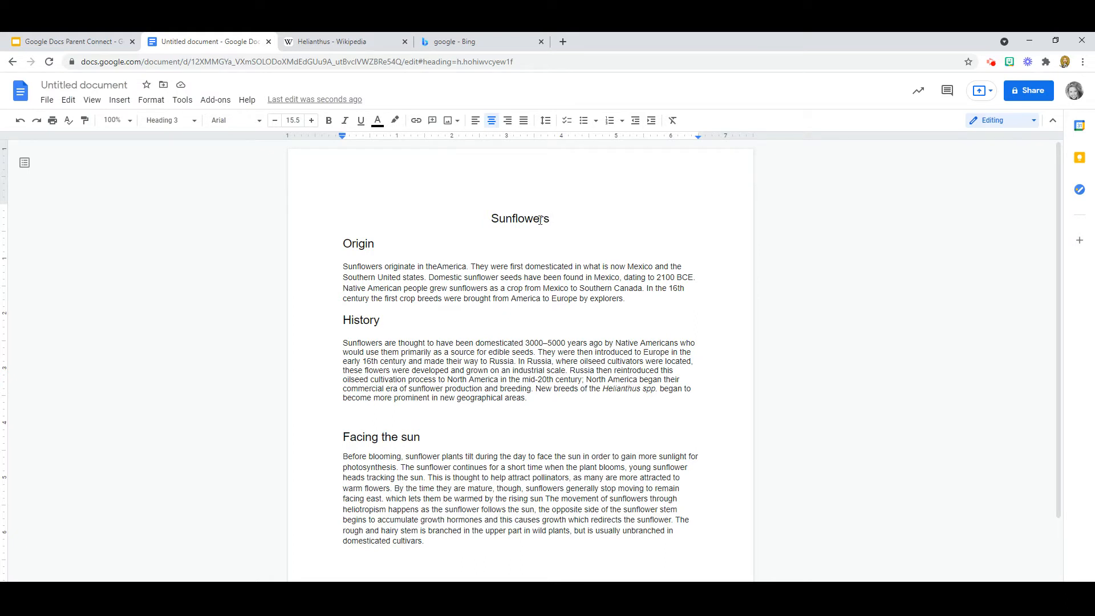
click(491, 218)
drag(491, 218, 550, 217)
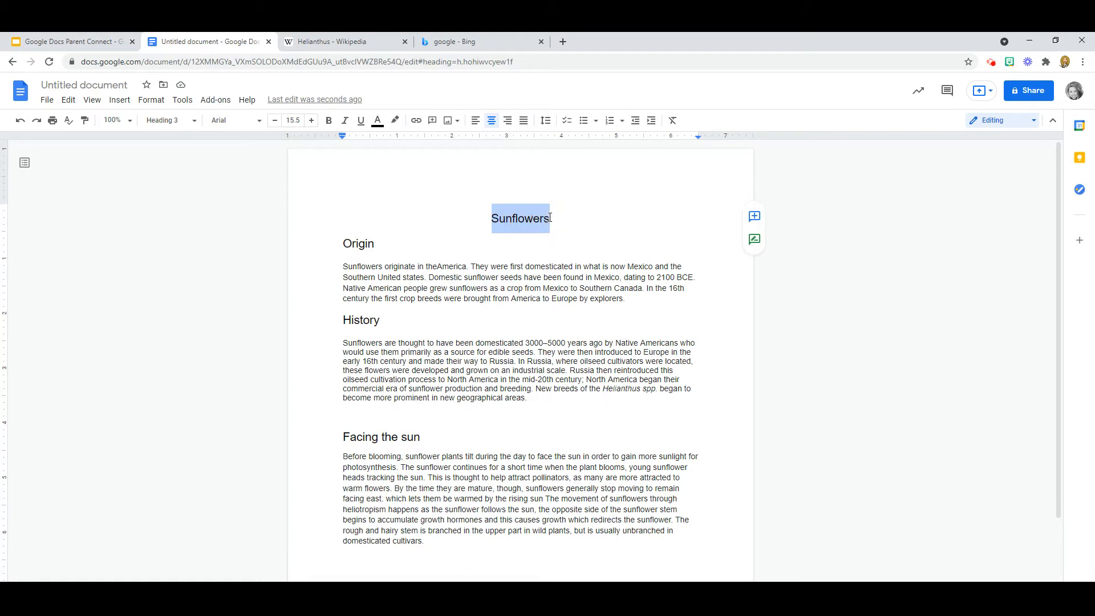
Step: Format the Sunflowers title as Times New Roman, 18.5 pt, bold
click(260, 121)
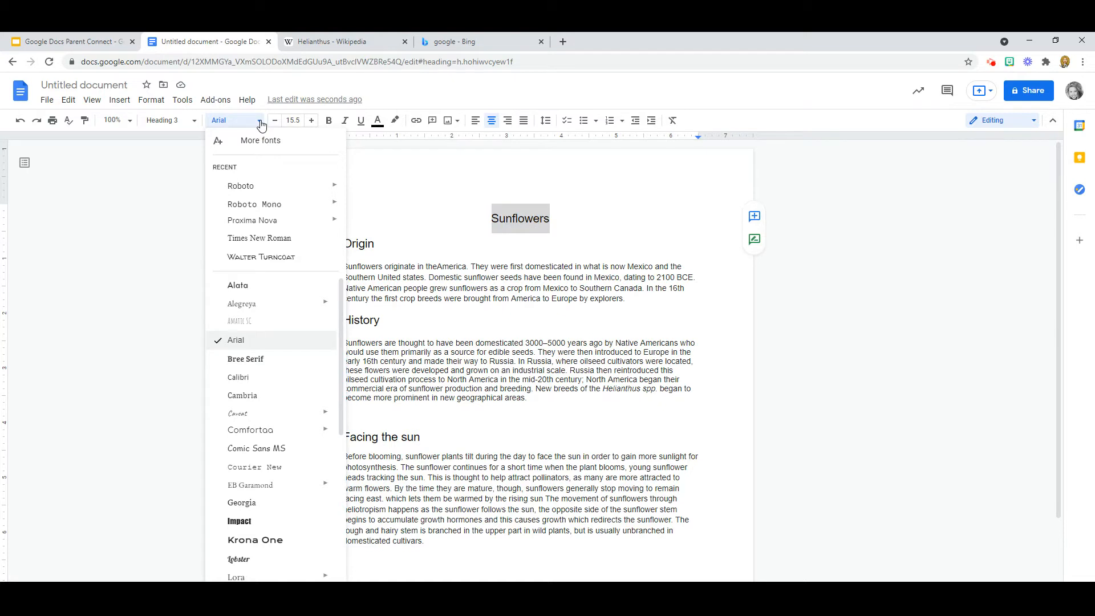
click(261, 242)
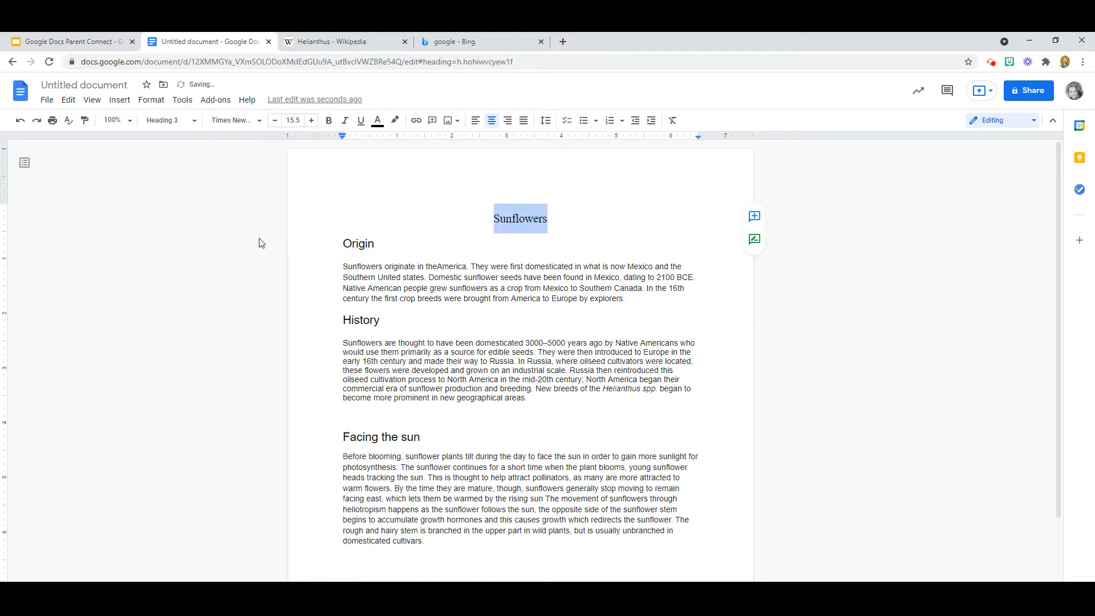
click(311, 121)
click(312, 121)
click(312, 121)
click(276, 121)
click(275, 121)
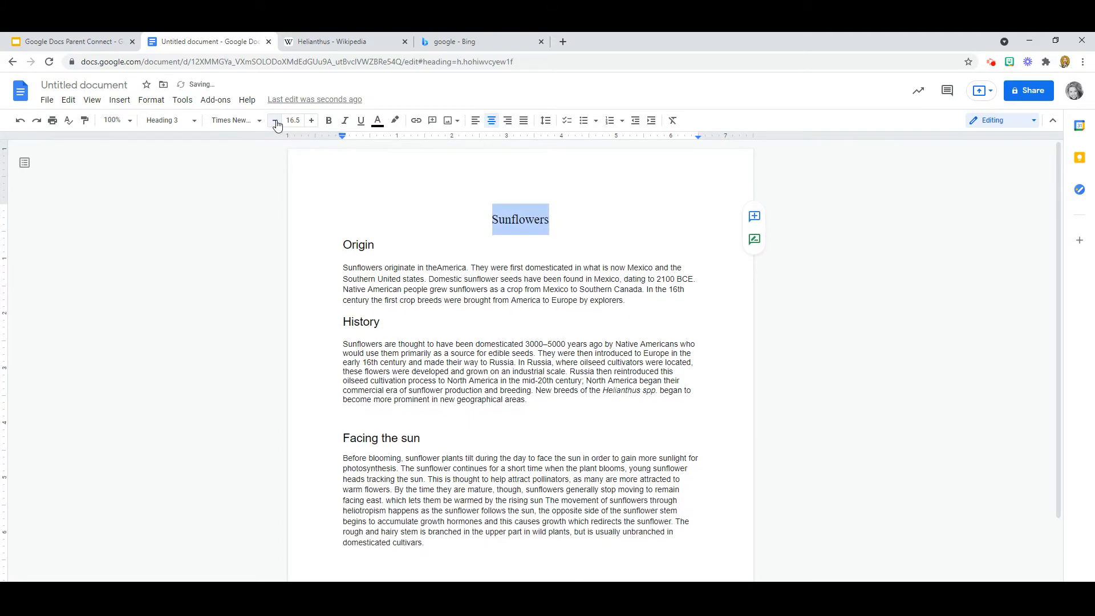
click(311, 120)
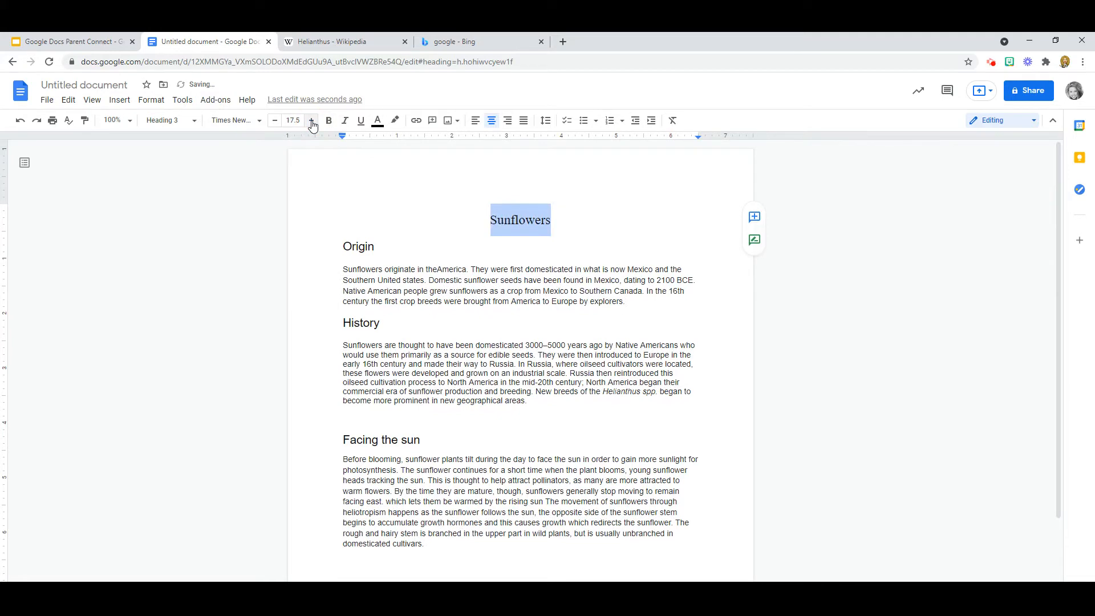
click(311, 121)
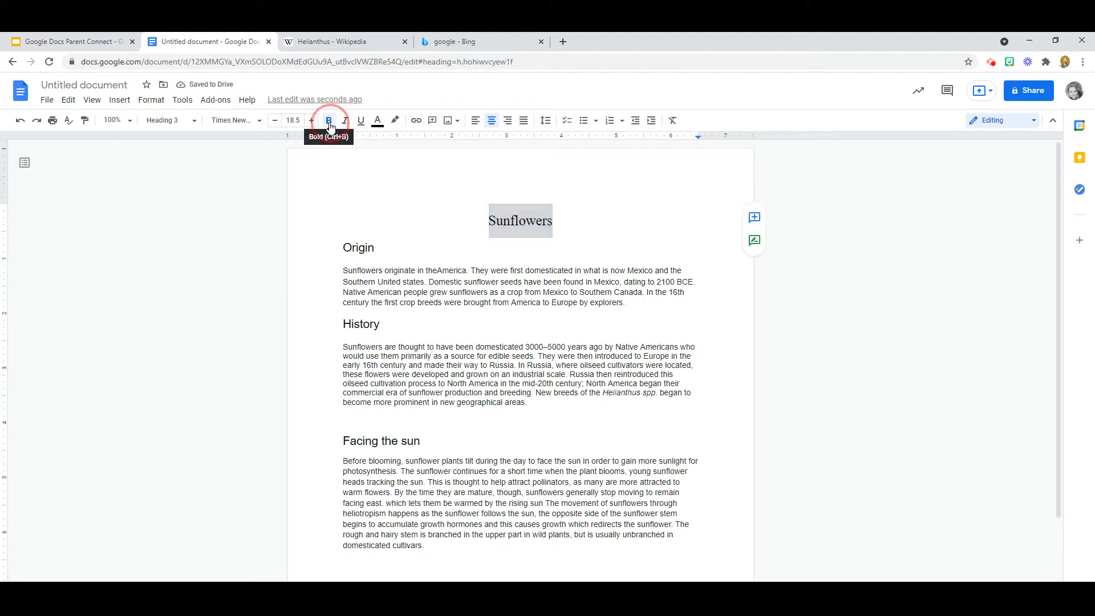
click(329, 122)
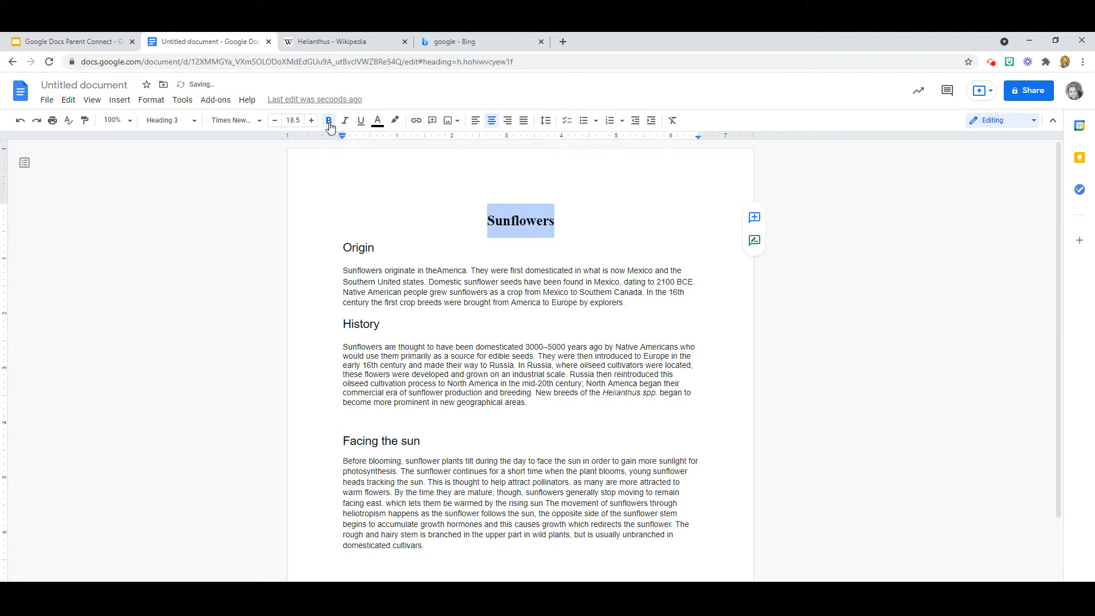
Step: Change the Origin heading to bold Times New Roman
click(320, 202)
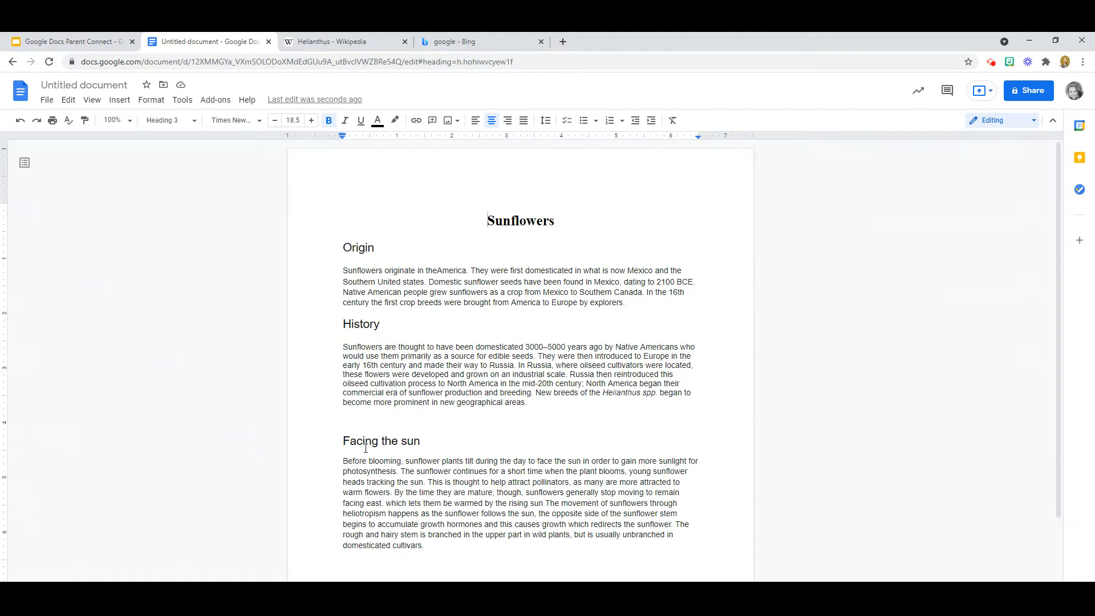
click(344, 248)
drag(344, 248, 375, 248)
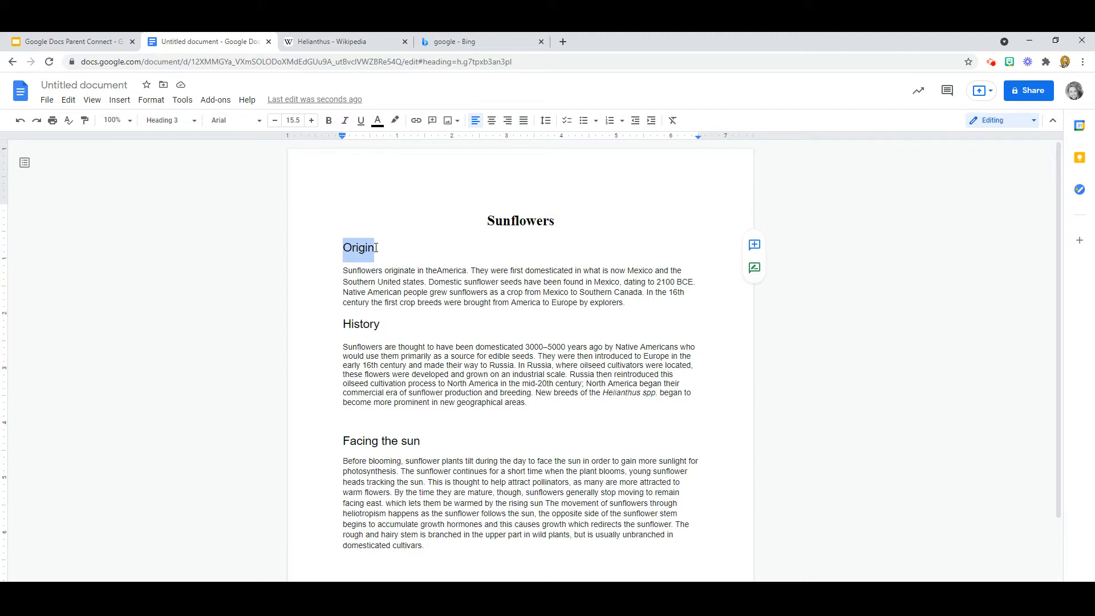
click(259, 121)
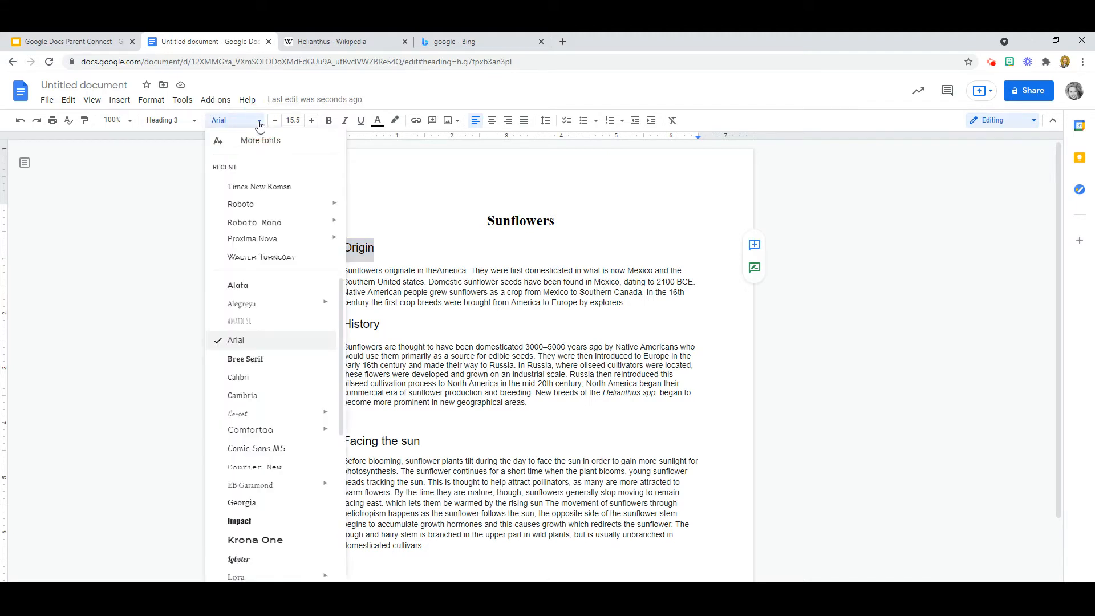
click(265, 188)
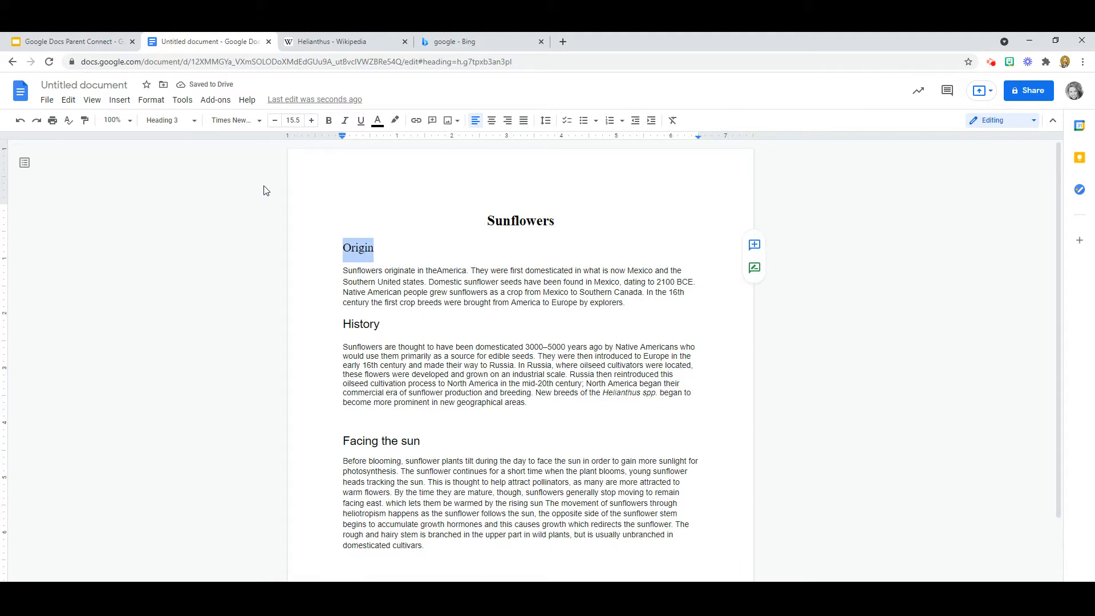
click(329, 122)
click(345, 324)
Step: Change the History heading to bold Times New Roman
drag(345, 324, 380, 324)
click(258, 120)
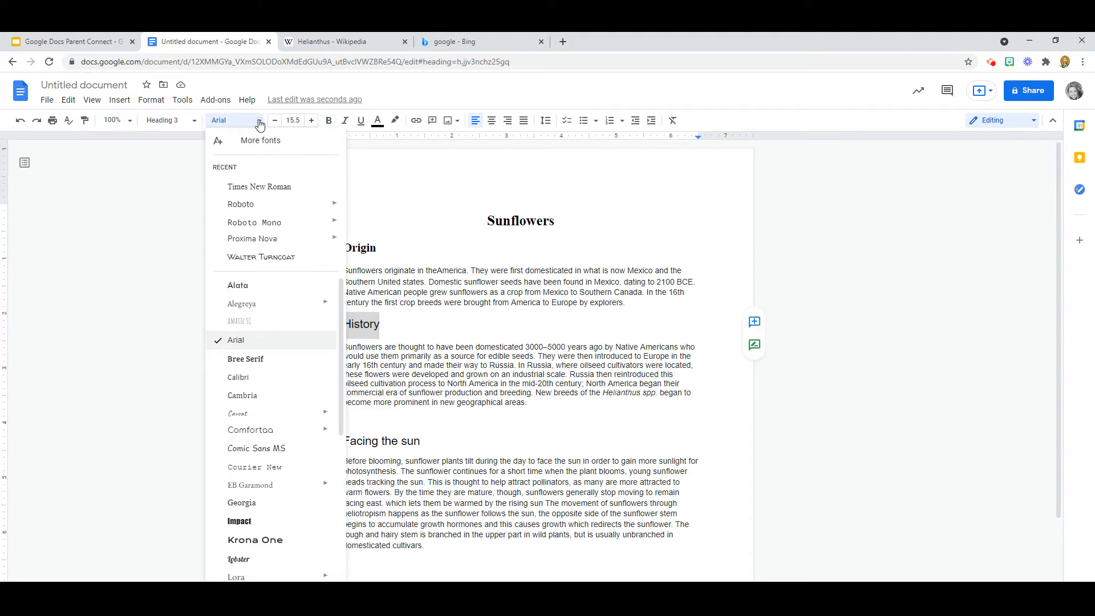
click(260, 188)
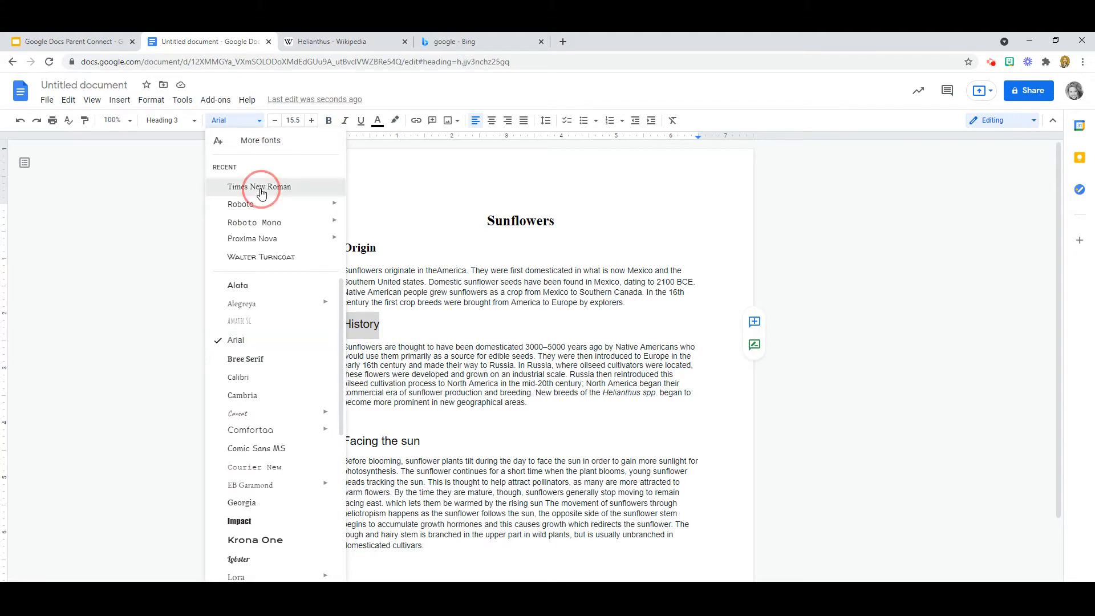
click(329, 121)
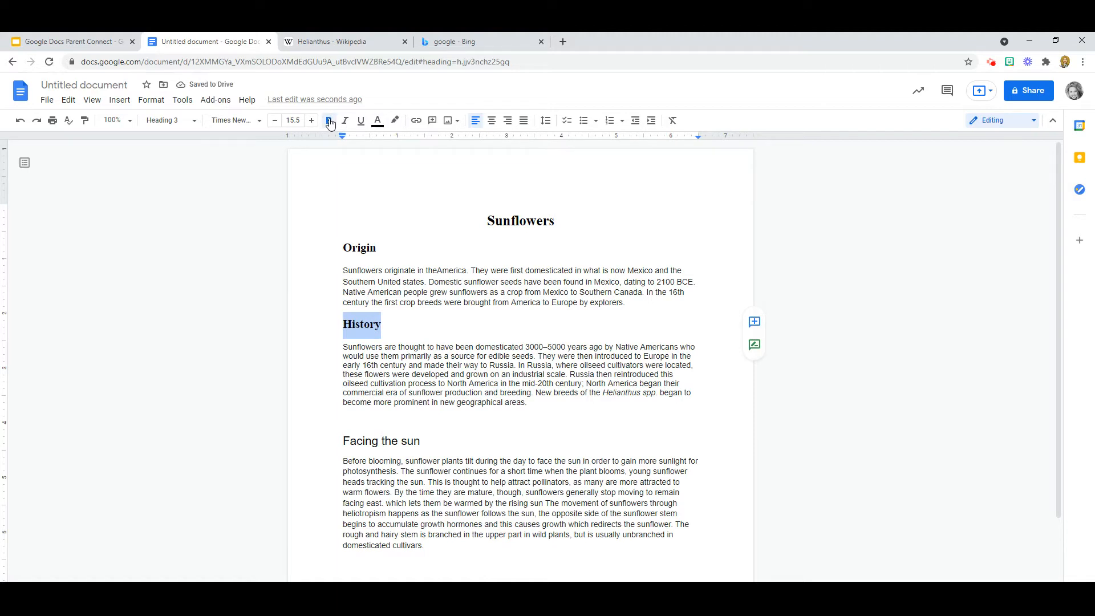
Step: Look through the Format text options without changes, then select the Facing the sun heading
click(148, 100)
mouse_move(163, 122)
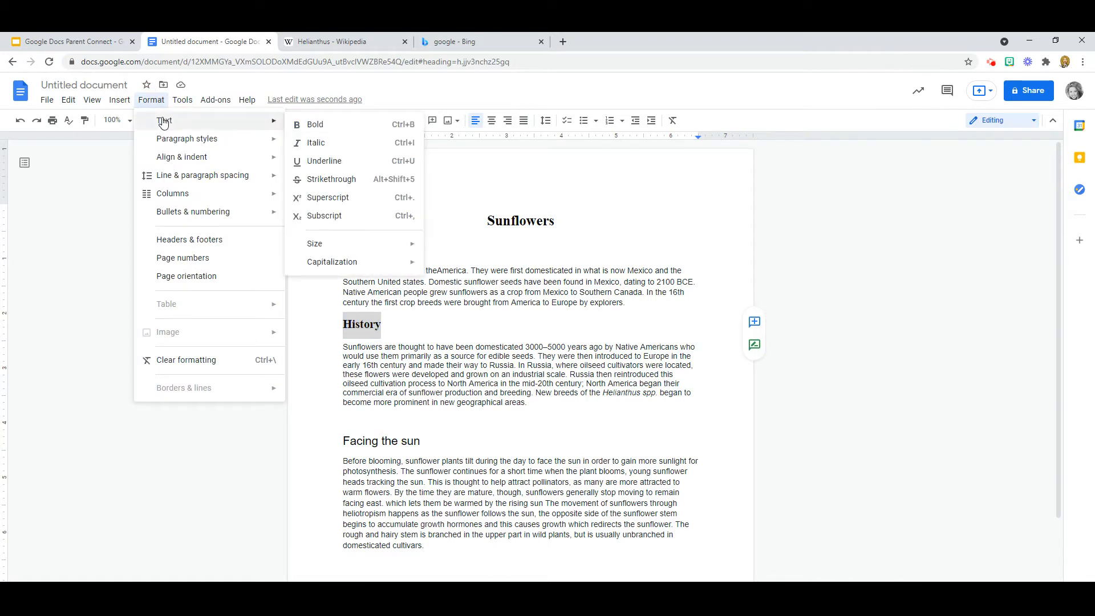
click(93, 200)
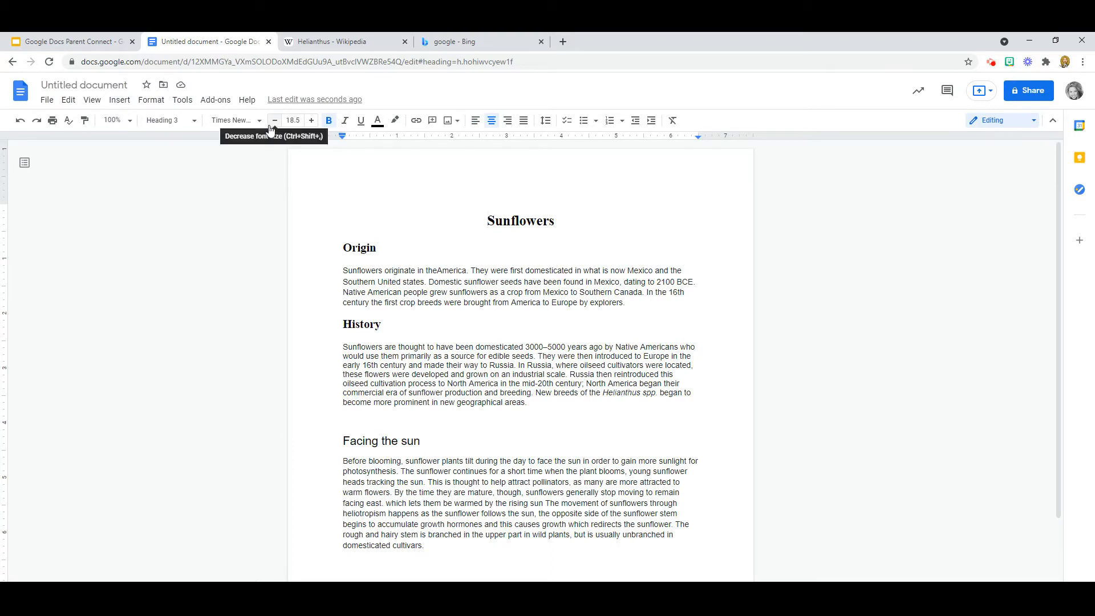
click(343, 438)
drag(343, 438, 422, 441)
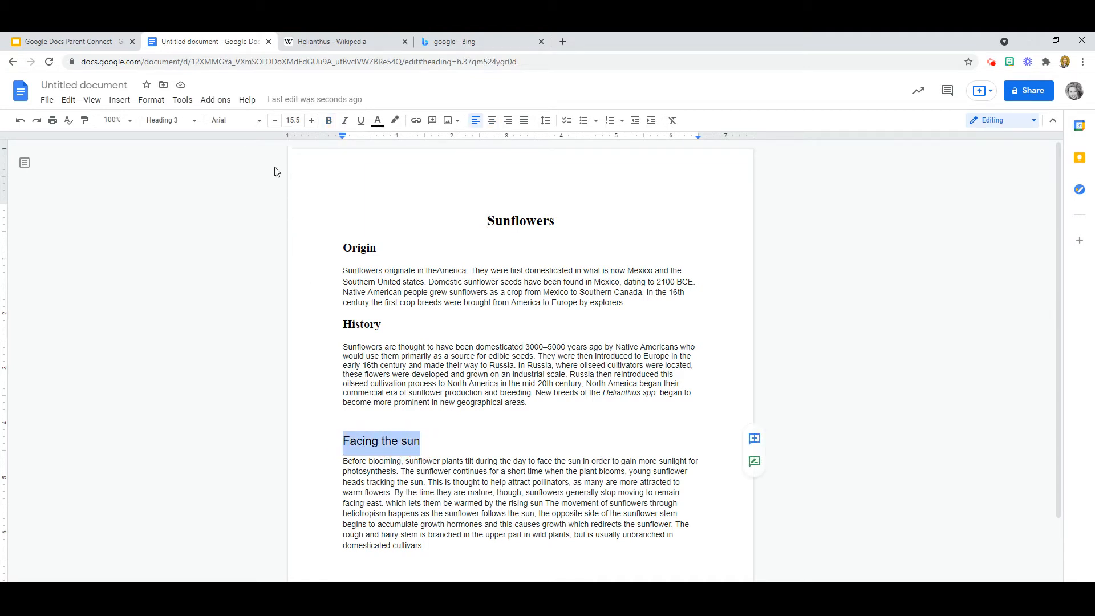
Step: Change the Facing the sun heading to bold Times New Roman
click(260, 121)
click(267, 190)
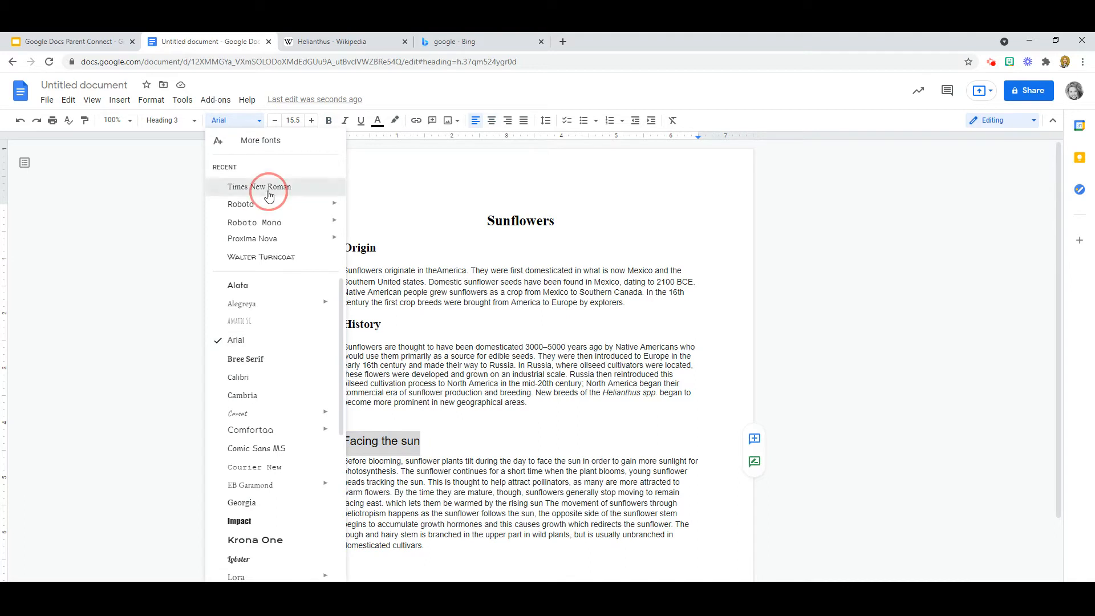
click(330, 121)
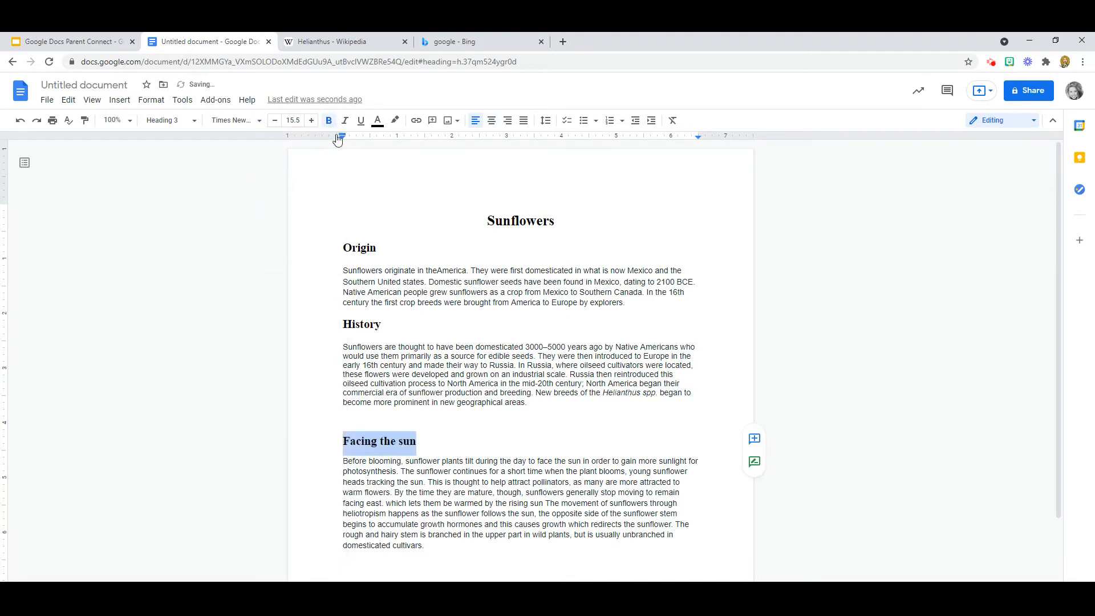
click(440, 443)
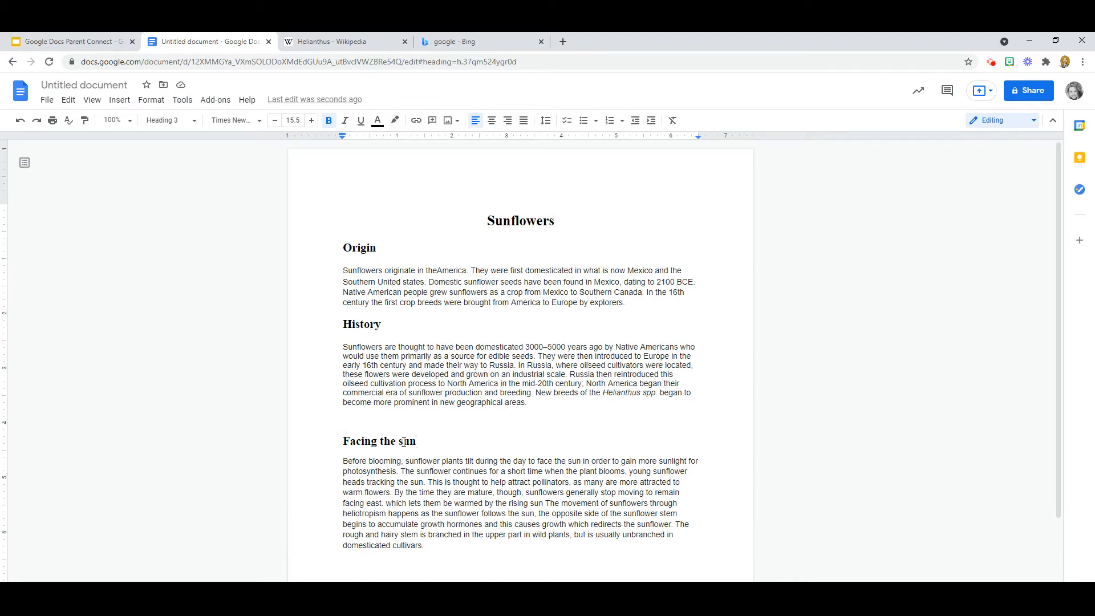
Step: Capitalise 'sun' so the heading reads 'Facing the Sun'
drag(403, 442, 399, 443)
text(S)
key(BackSpace)
text(S)
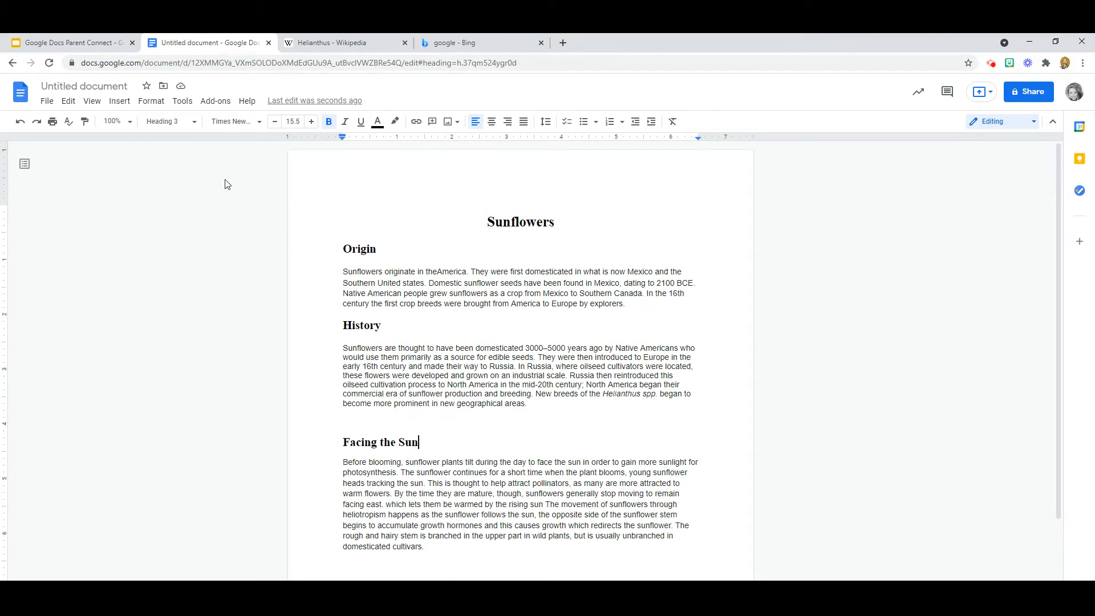
Step: Replace the 'Untitled document' name with 'All About Sunflowers'
click(87, 87)
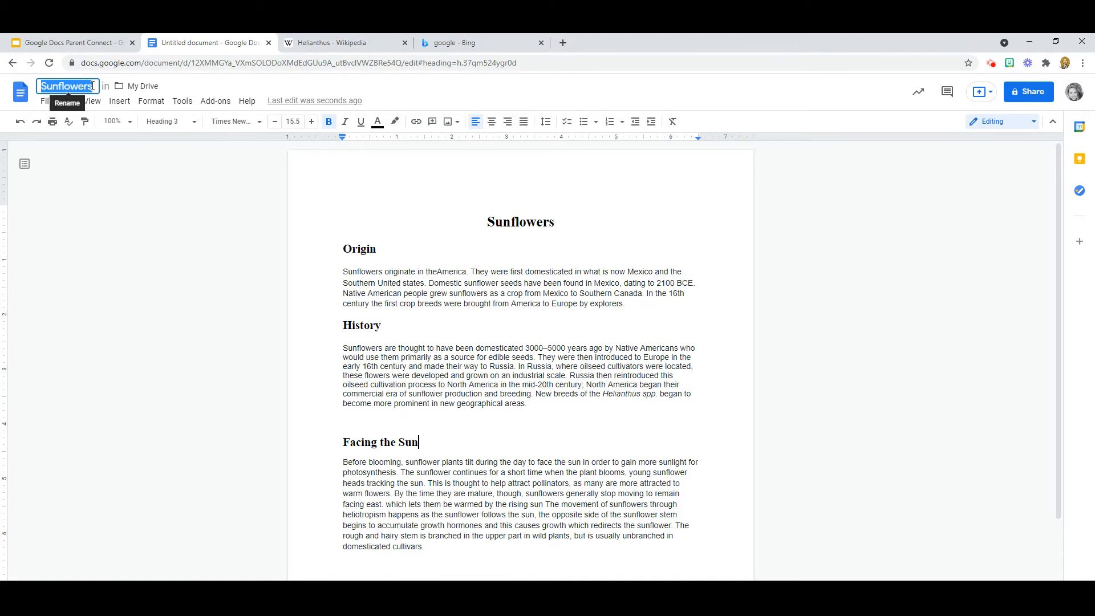
mouse_move(93, 86)
mouse_down()
mouse_move(67, 89)
mouse_move(86, 89)
mouse_up()
click(67, 89)
key(BackSpace)
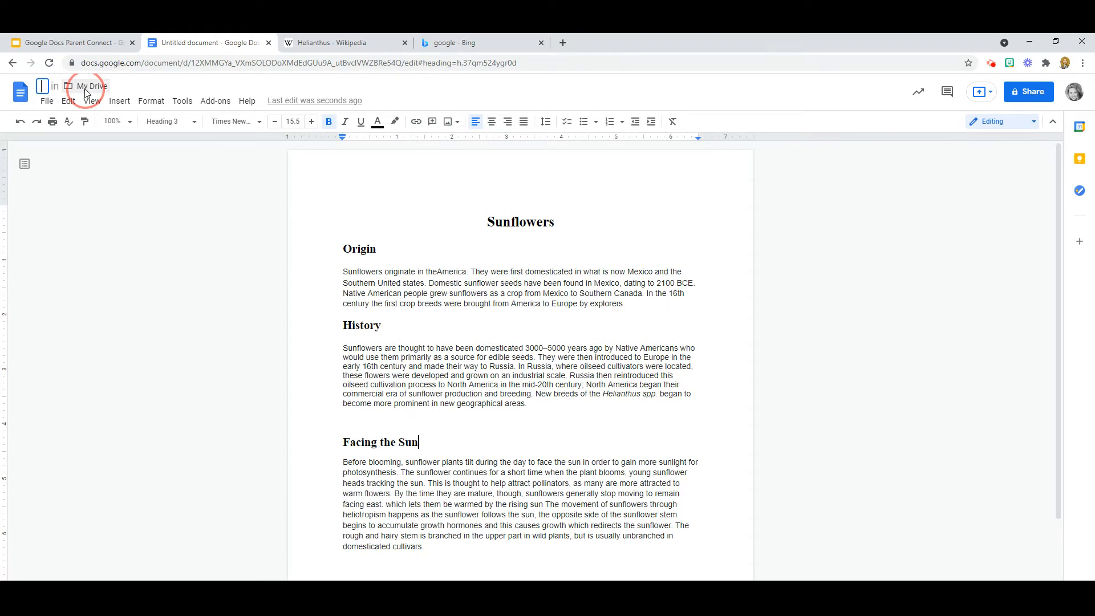
text(All About Sunflowers)
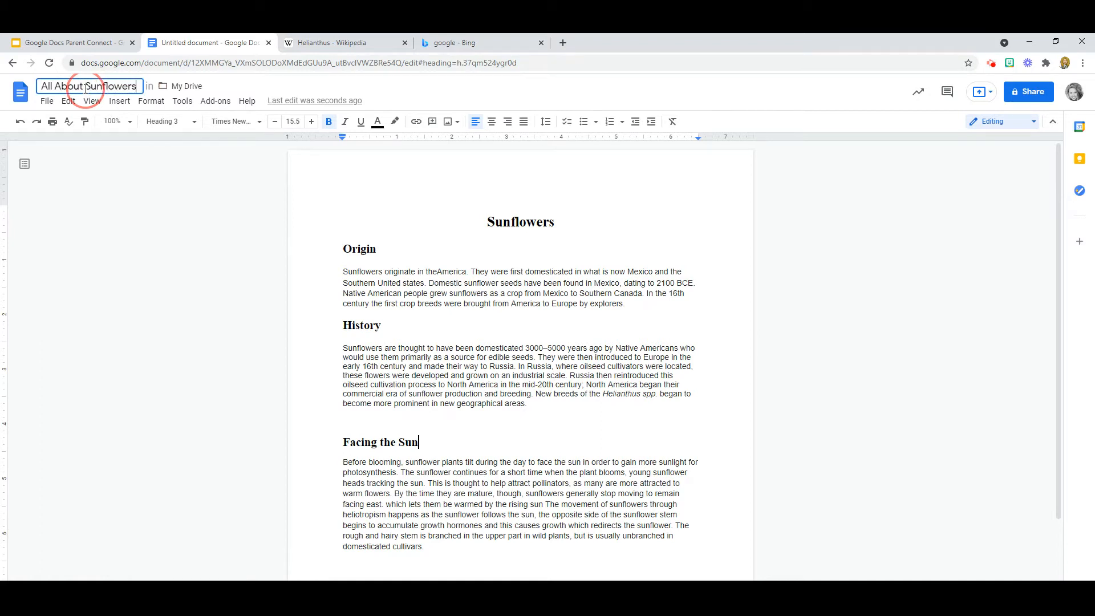
click(135, 209)
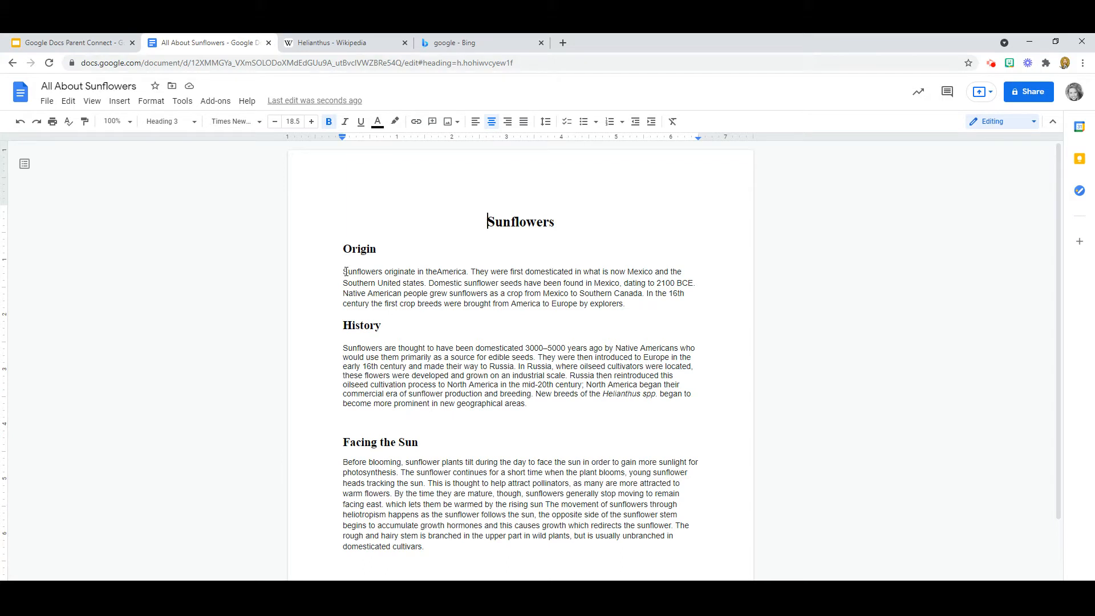
Step: Select the Origin paragraph and set it to Times New Roman
click(344, 272)
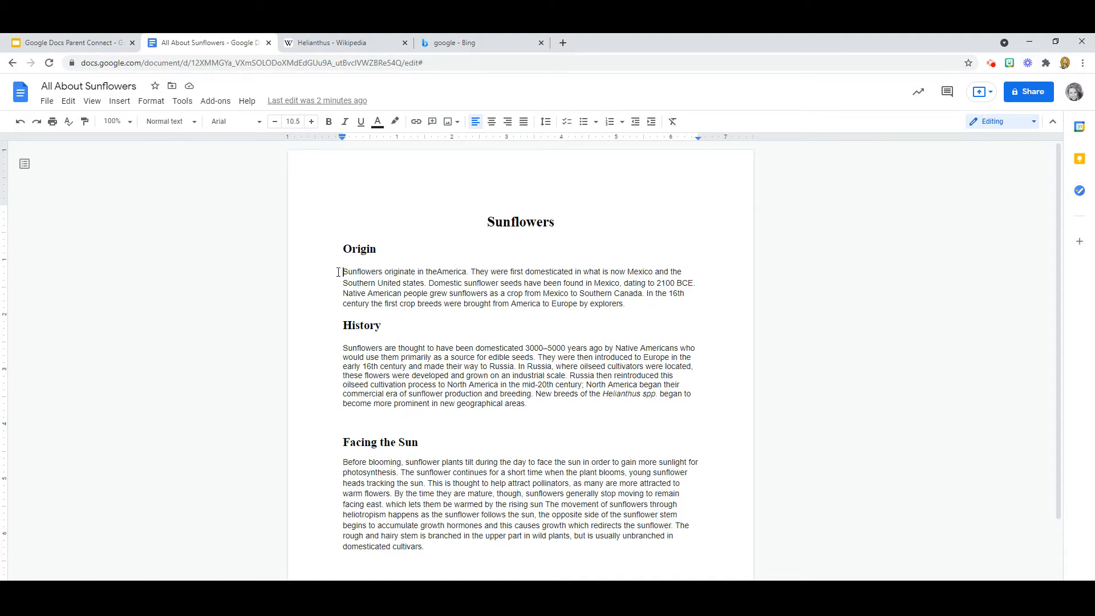
drag(344, 272, 628, 303)
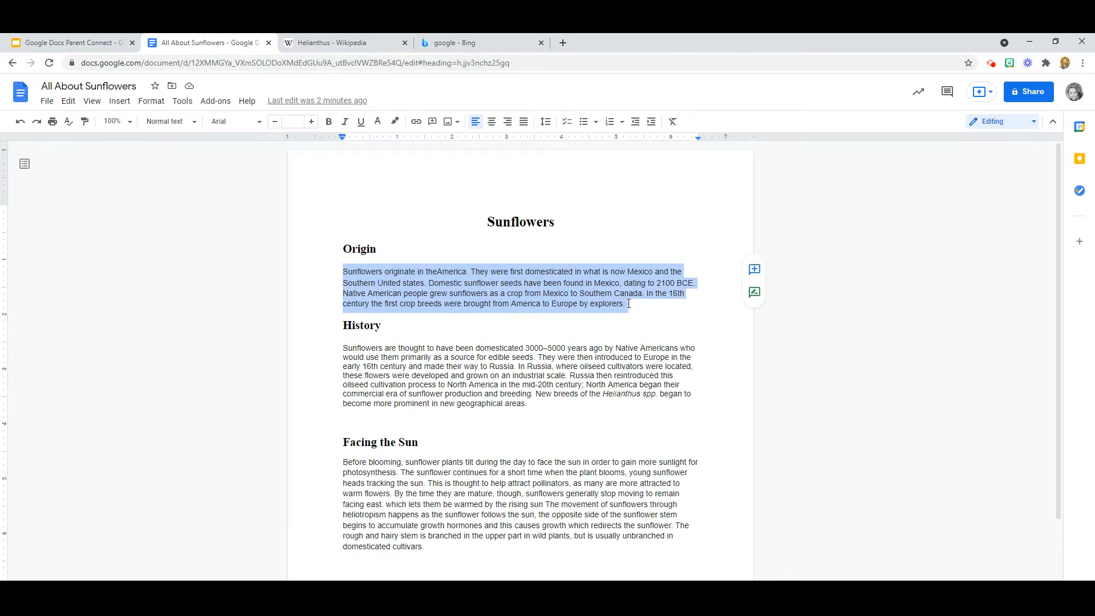
click(259, 123)
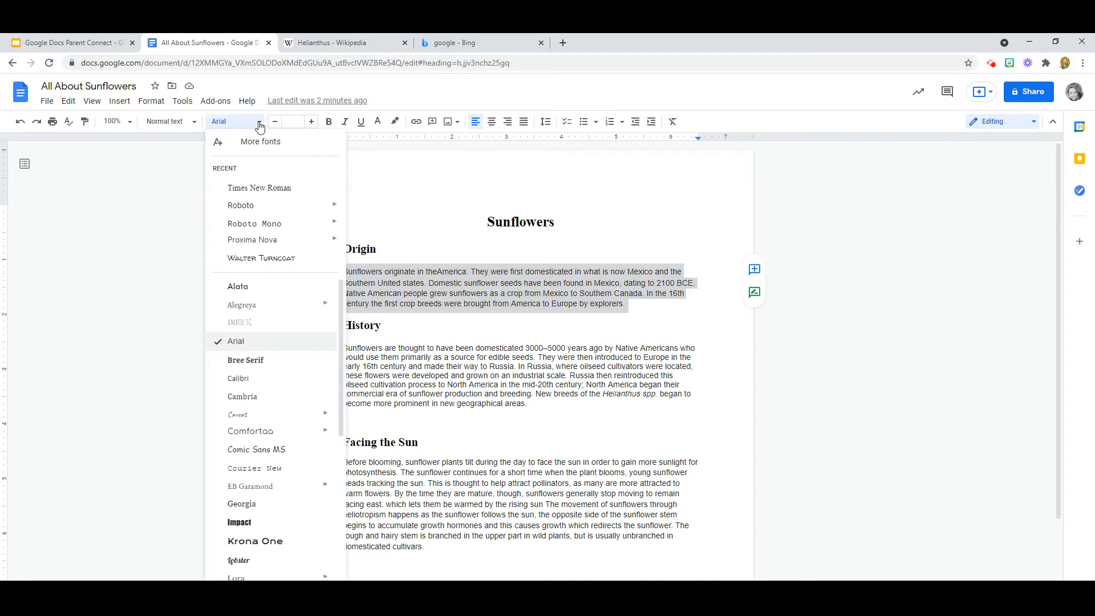
click(270, 189)
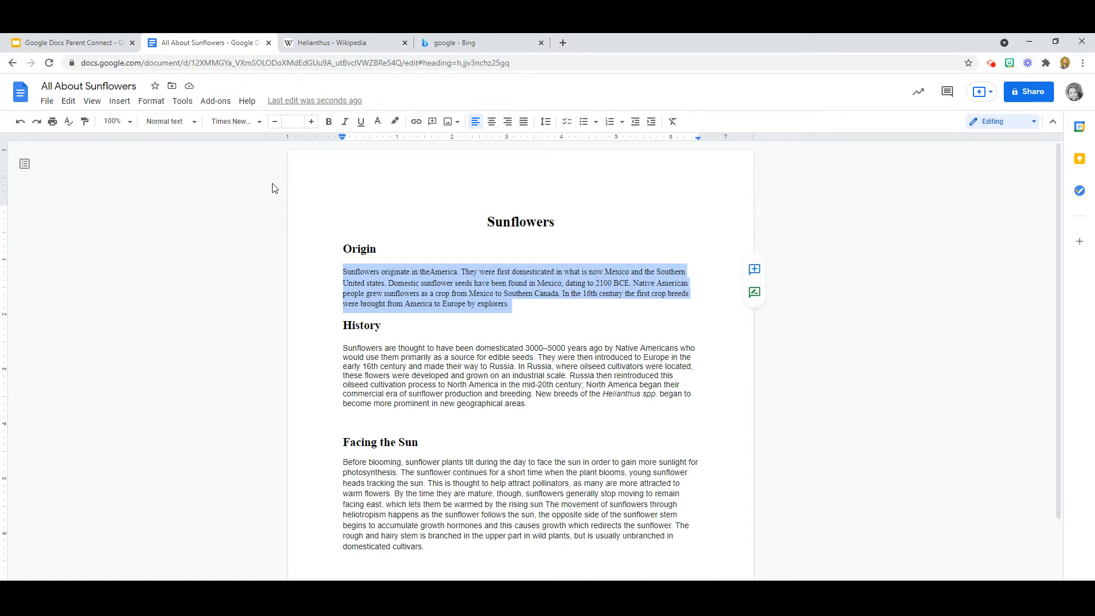
Step: Set the Origin paragraph to 12 point, after briefly trying 14
click(295, 121)
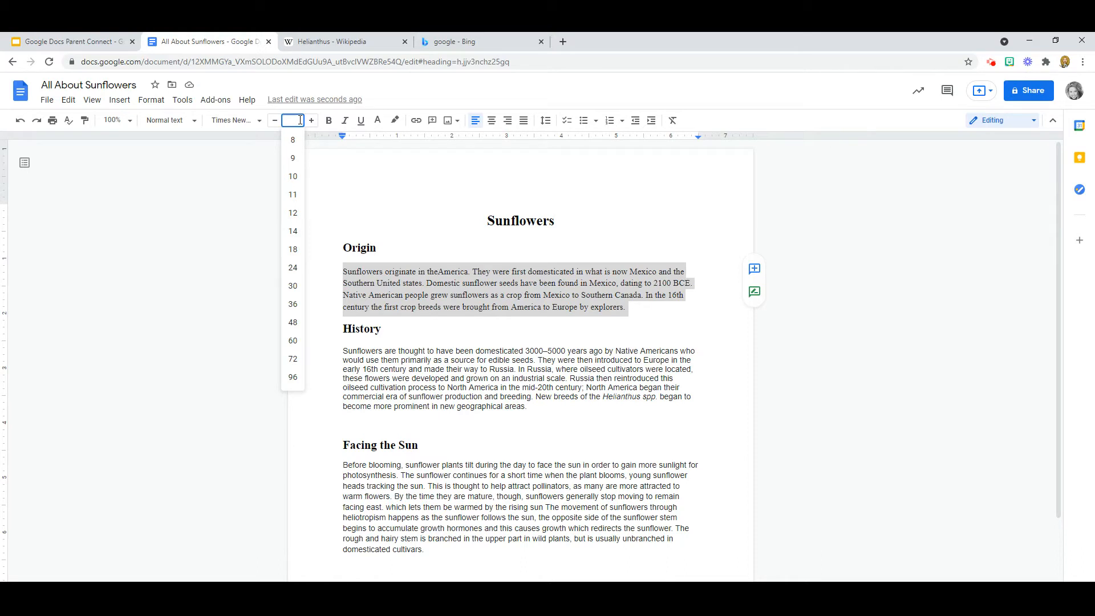
click(293, 232)
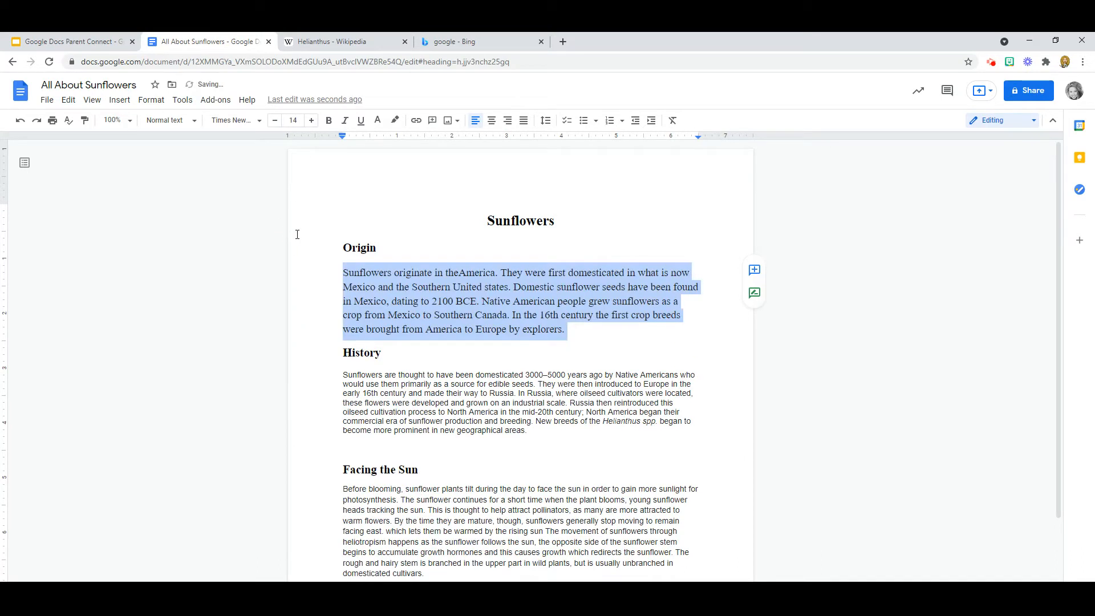
click(302, 123)
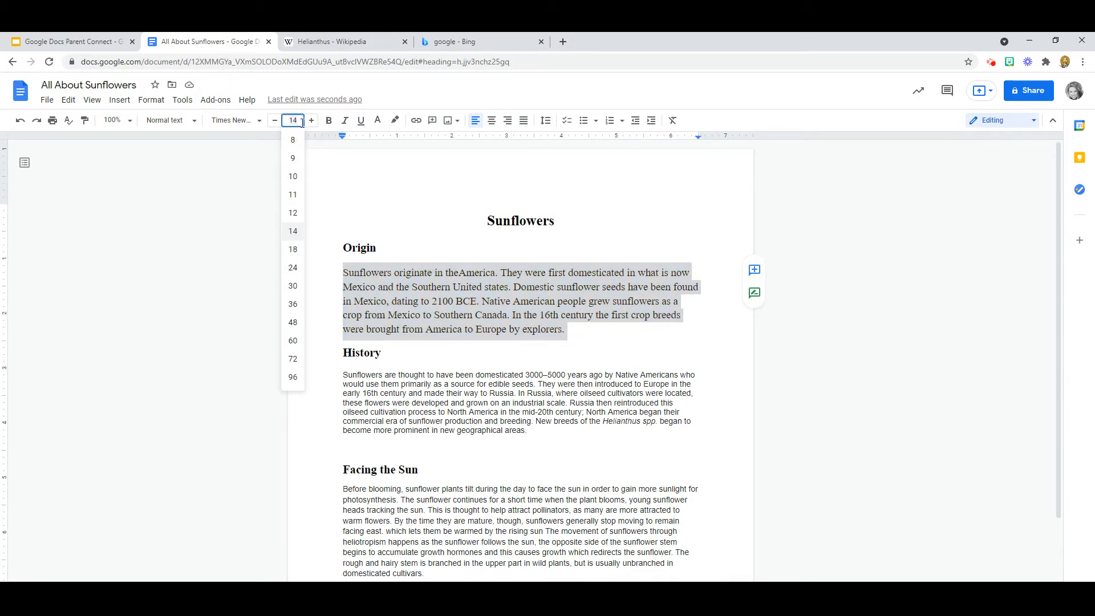
click(296, 215)
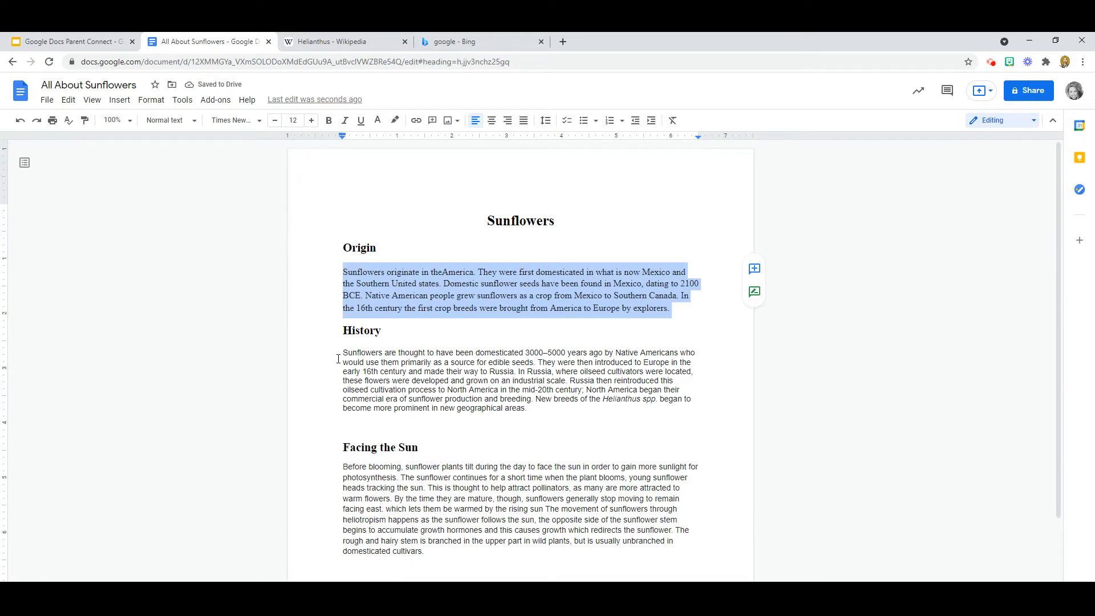
Step: Select the History paragraph and set it to Times New Roman at 12 pt
drag(344, 353, 543, 413)
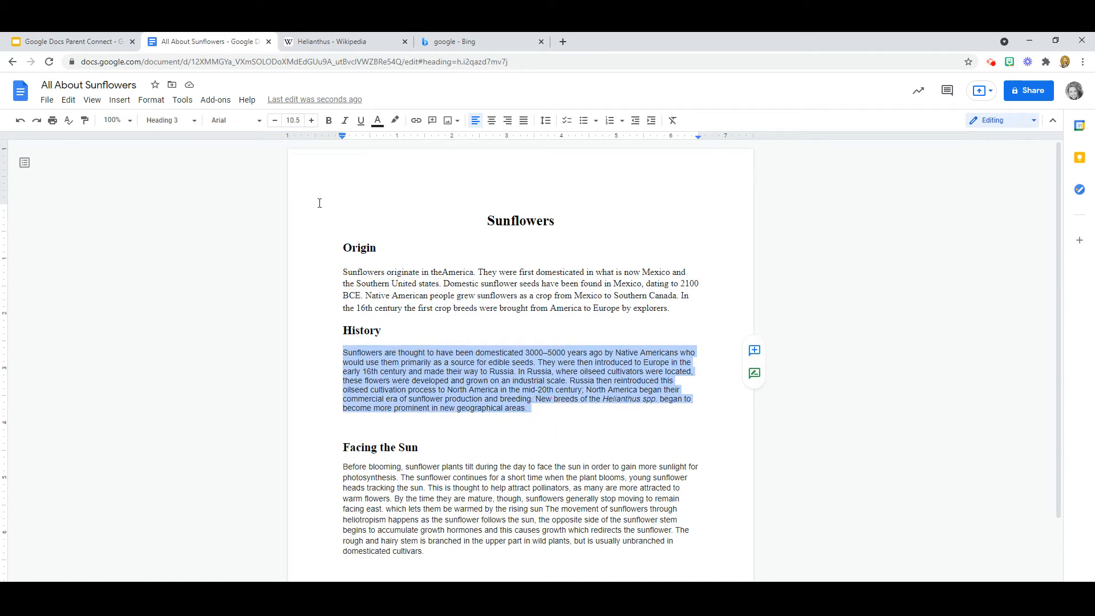
click(259, 121)
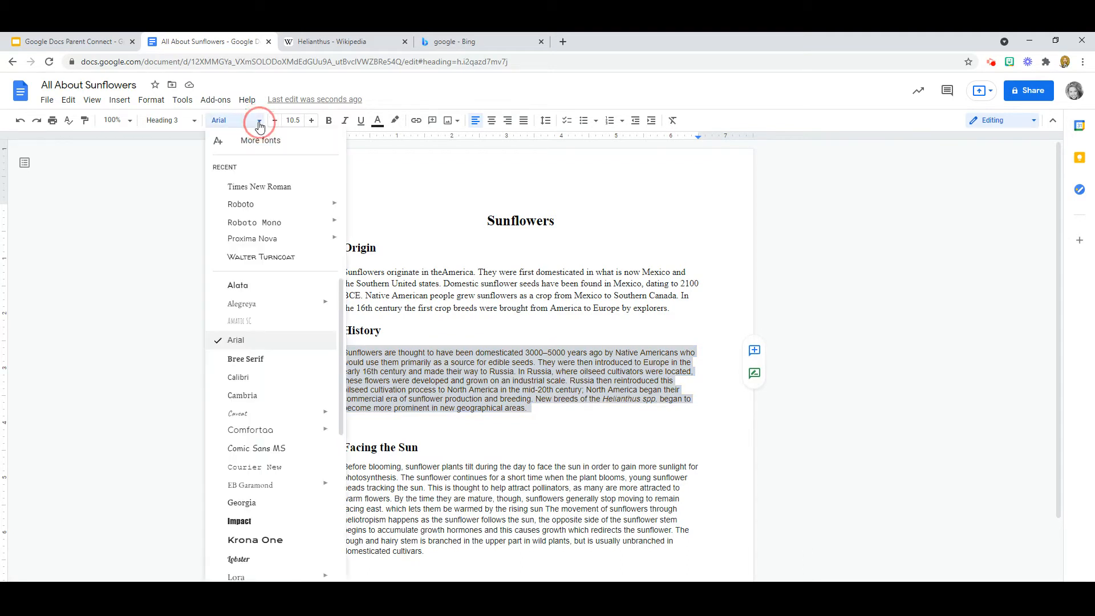
click(267, 190)
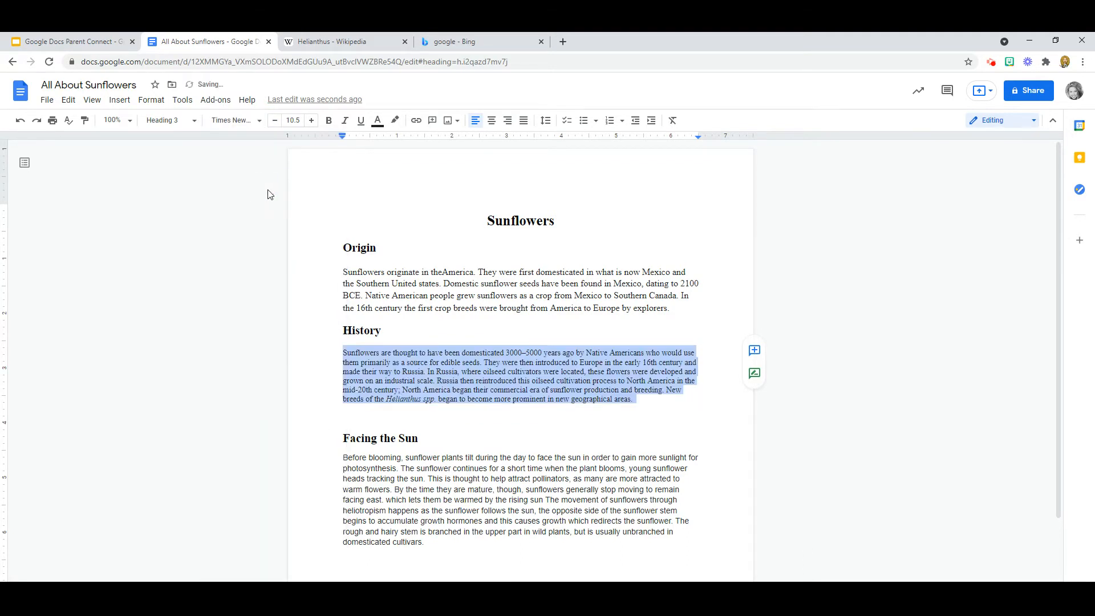
click(311, 121)
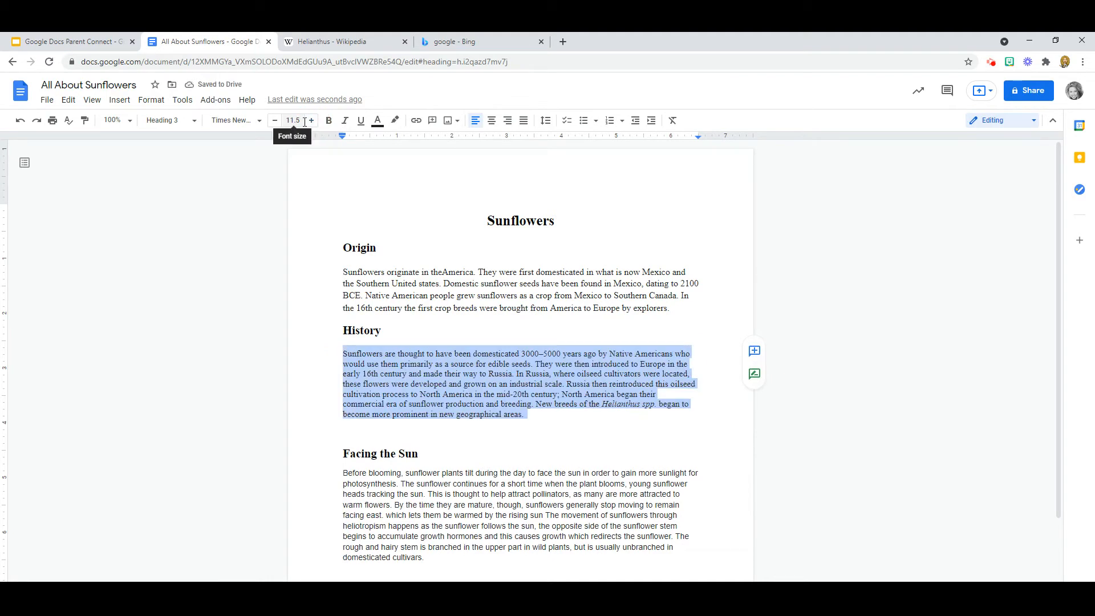
click(301, 122)
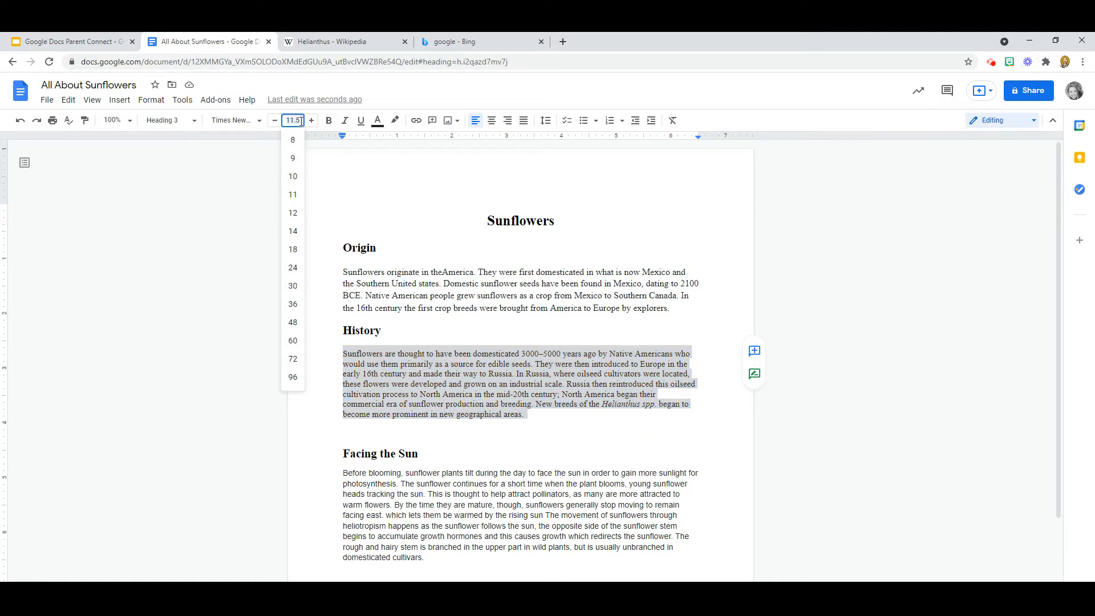
click(296, 213)
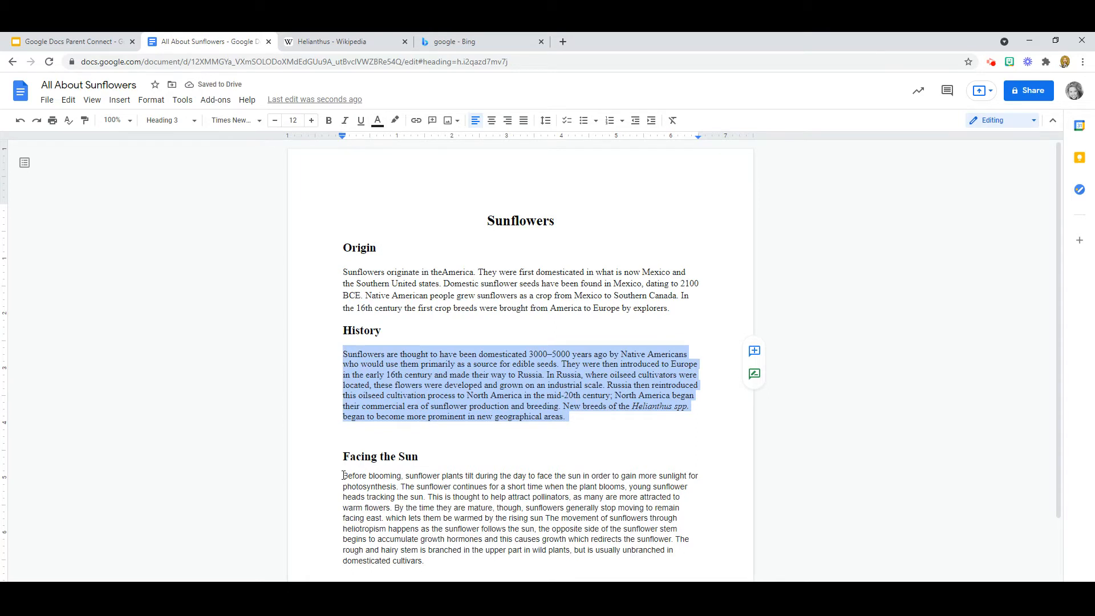
Step: Set the whole Facing the Sun paragraph to Times New Roman, 12 pt, then deselect it
click(343, 475)
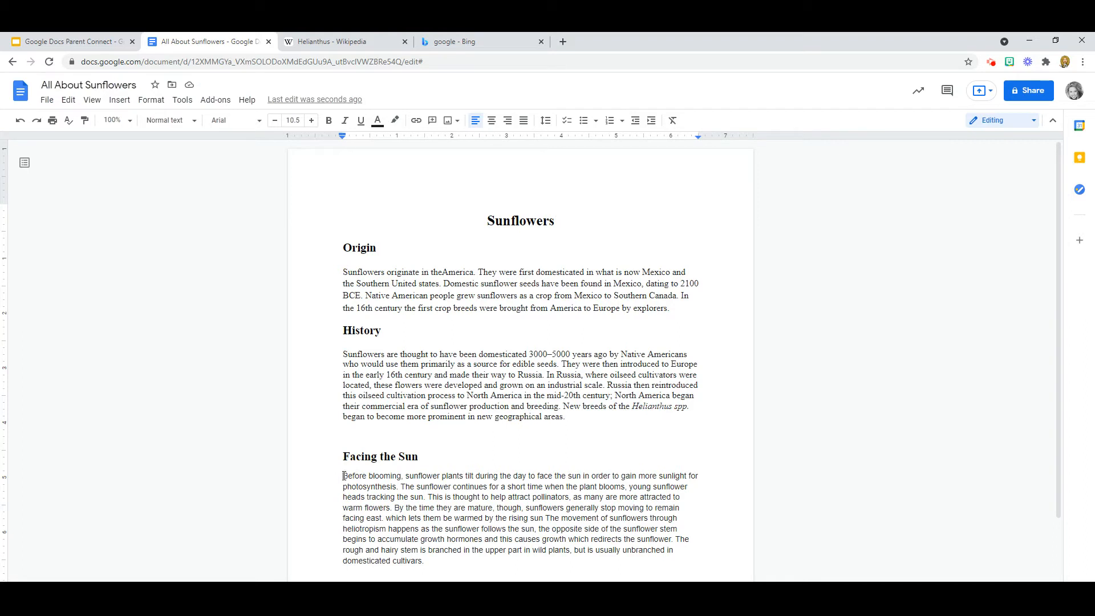
drag(343, 475, 457, 561)
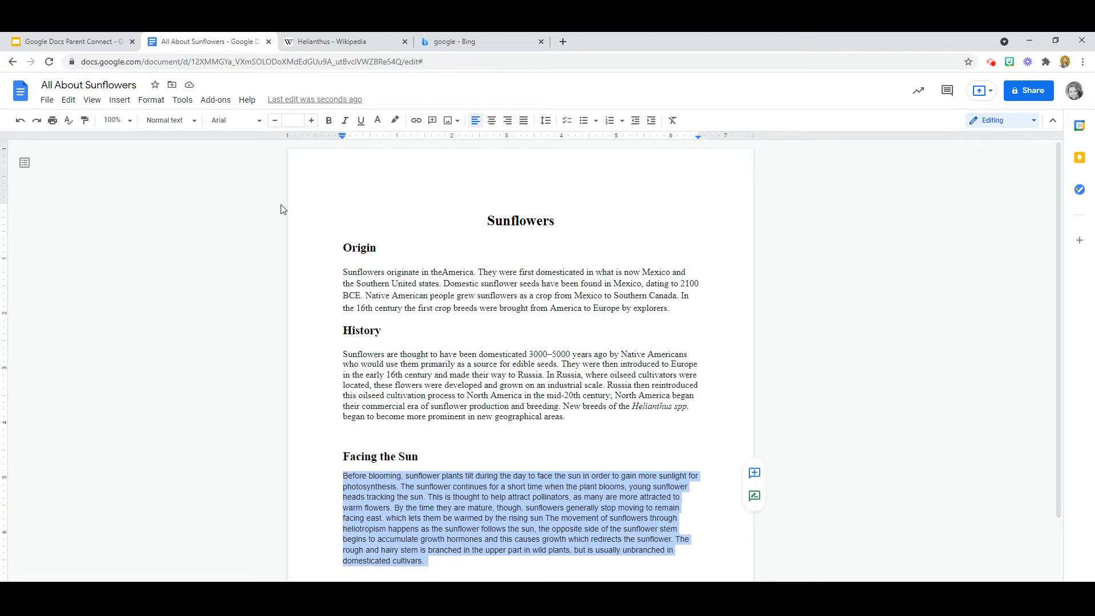
click(258, 121)
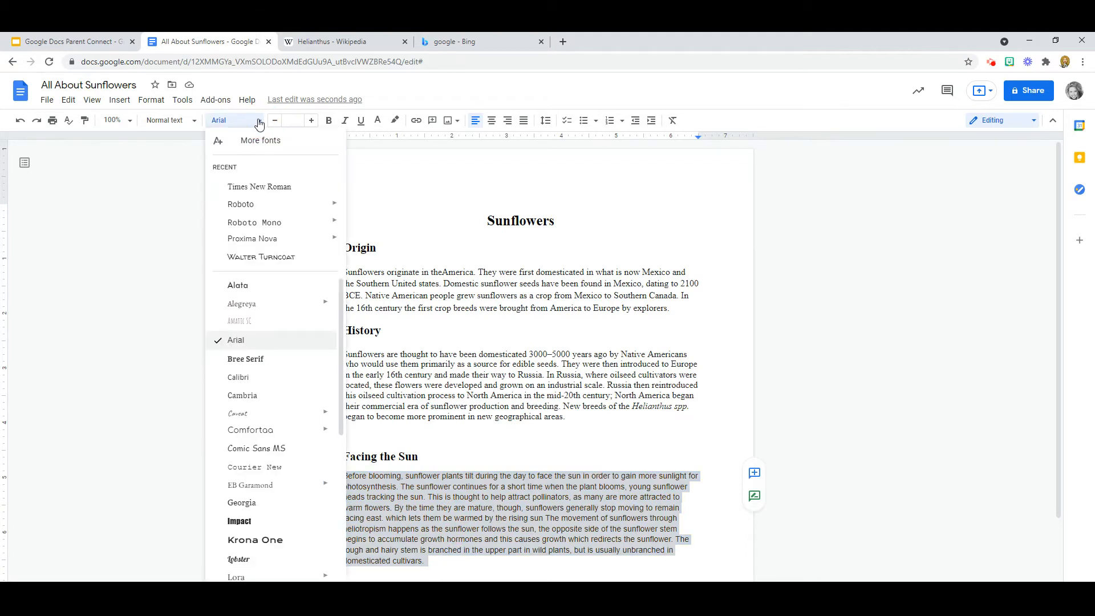
click(271, 186)
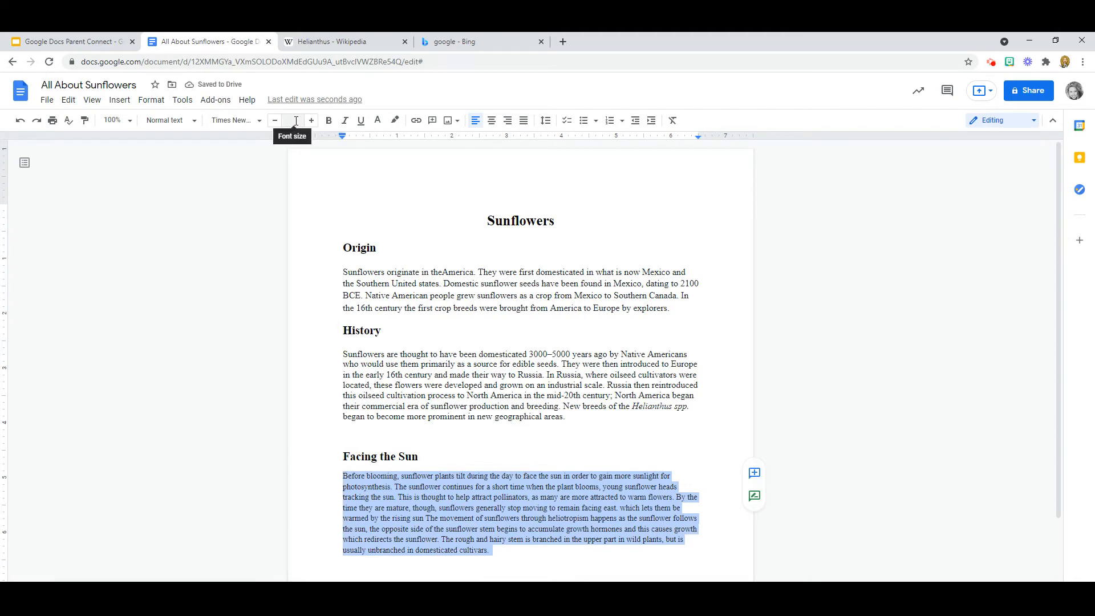
click(296, 121)
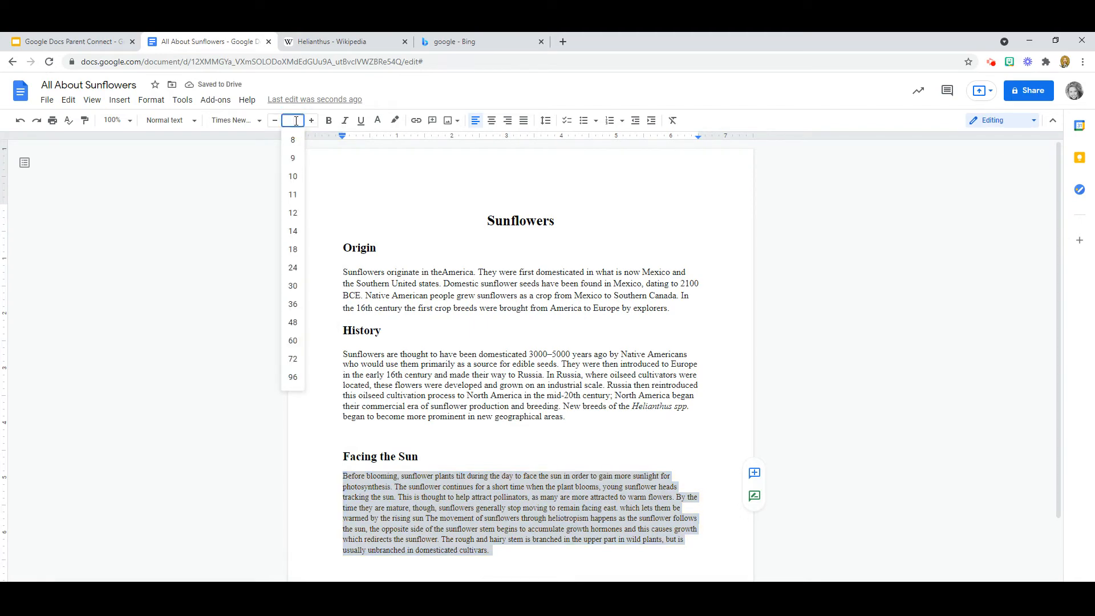
click(294, 213)
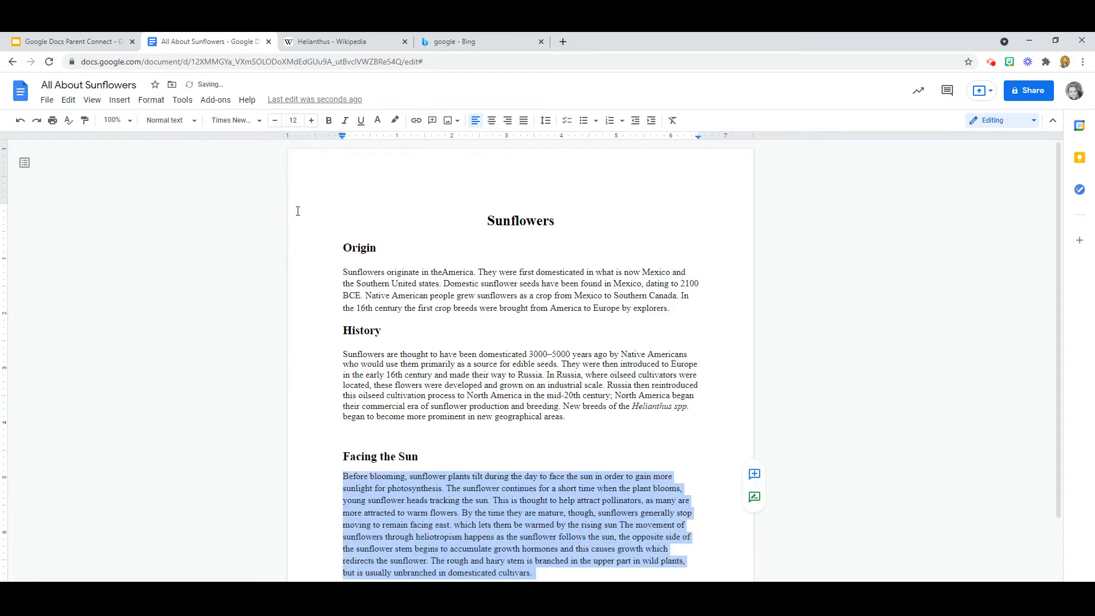
click(408, 204)
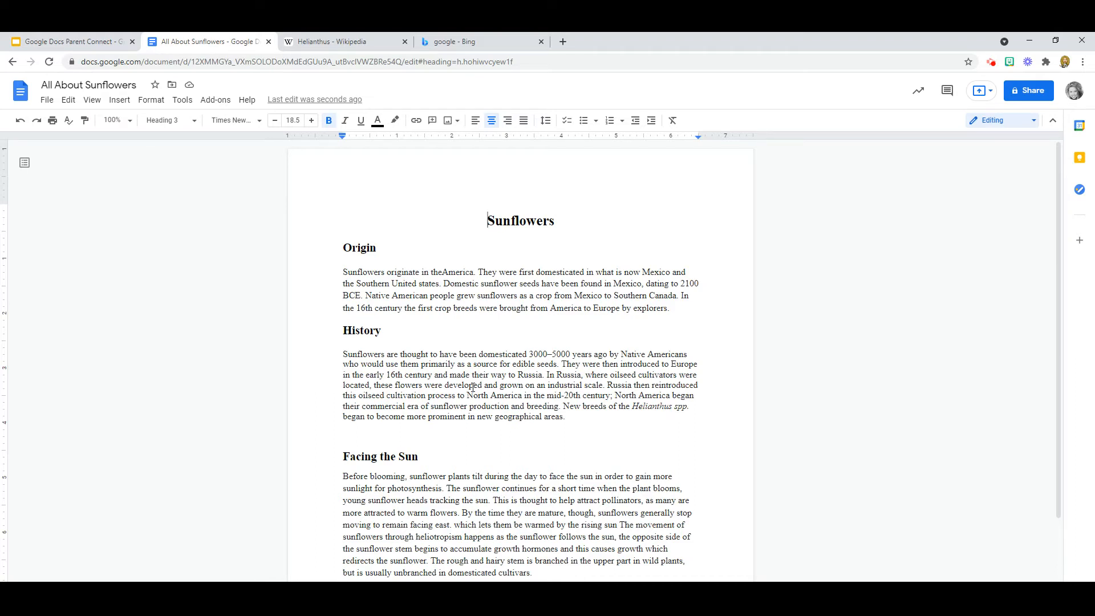
Step: Give the Origin and History paragraphs 1.5 line spacing
drag(343, 271, 675, 312)
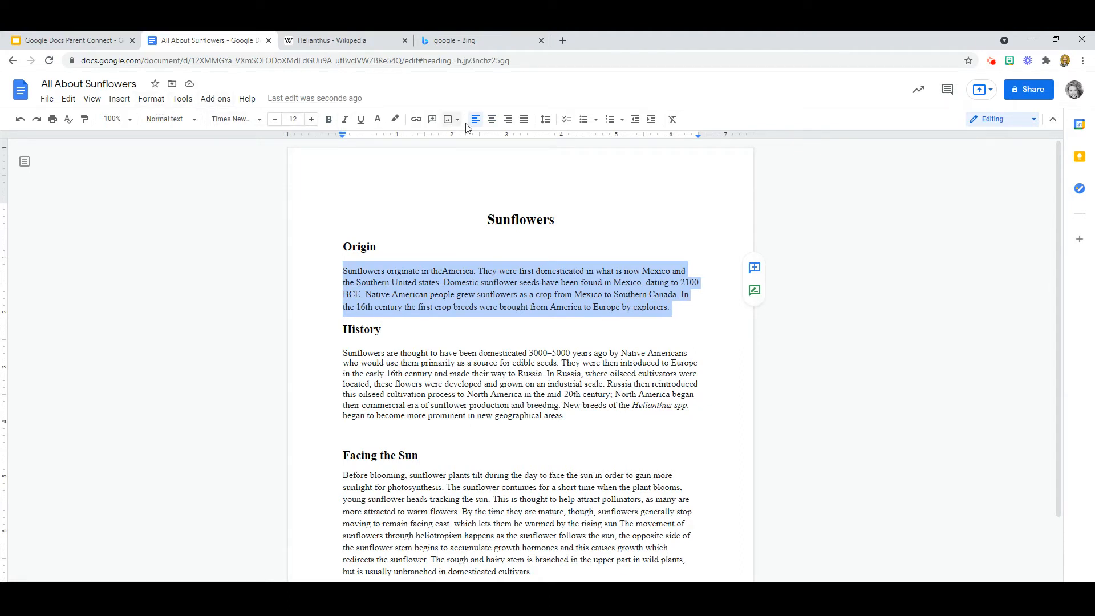
click(552, 122)
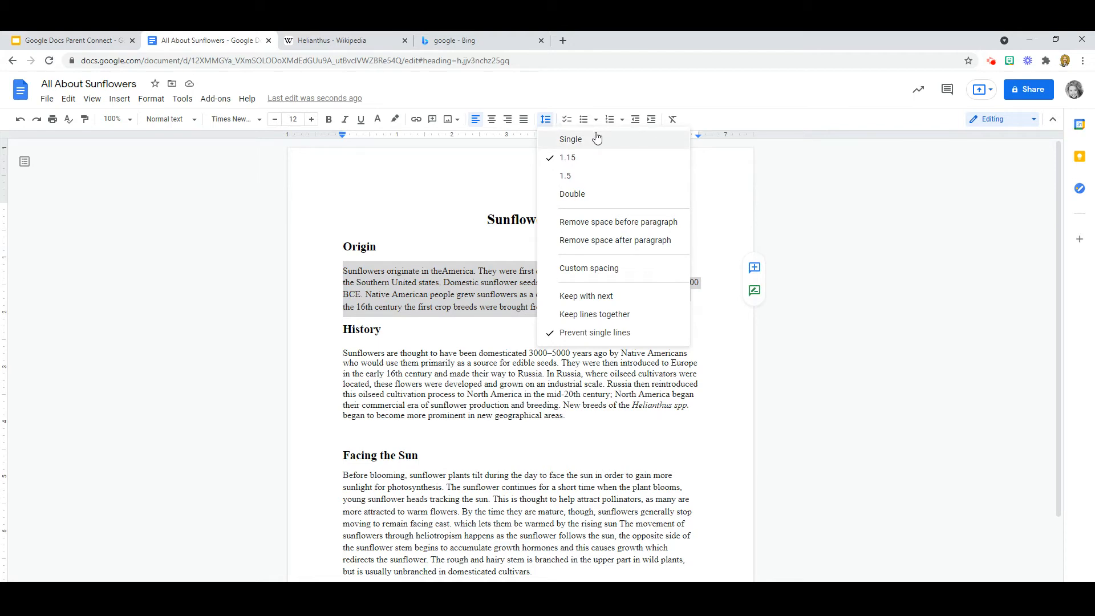
click(585, 177)
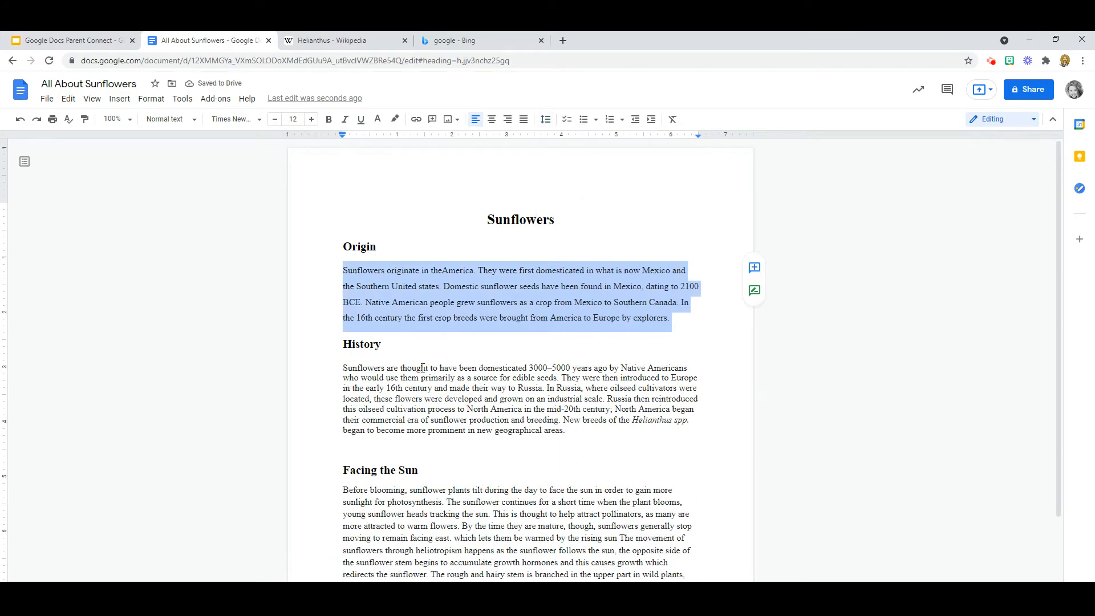
click(343, 366)
drag(343, 366, 577, 430)
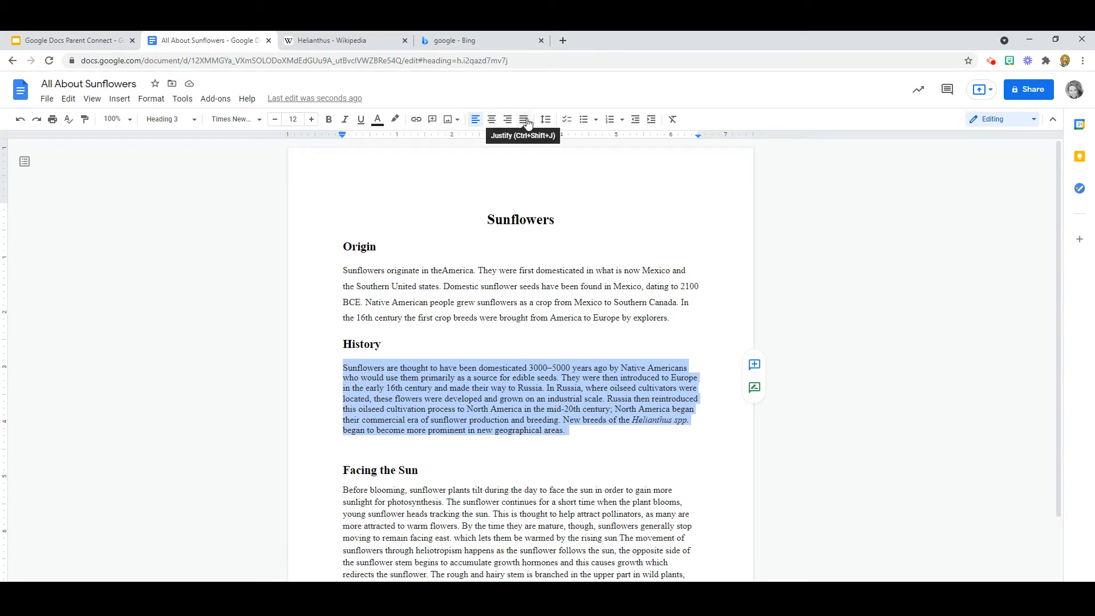
click(546, 121)
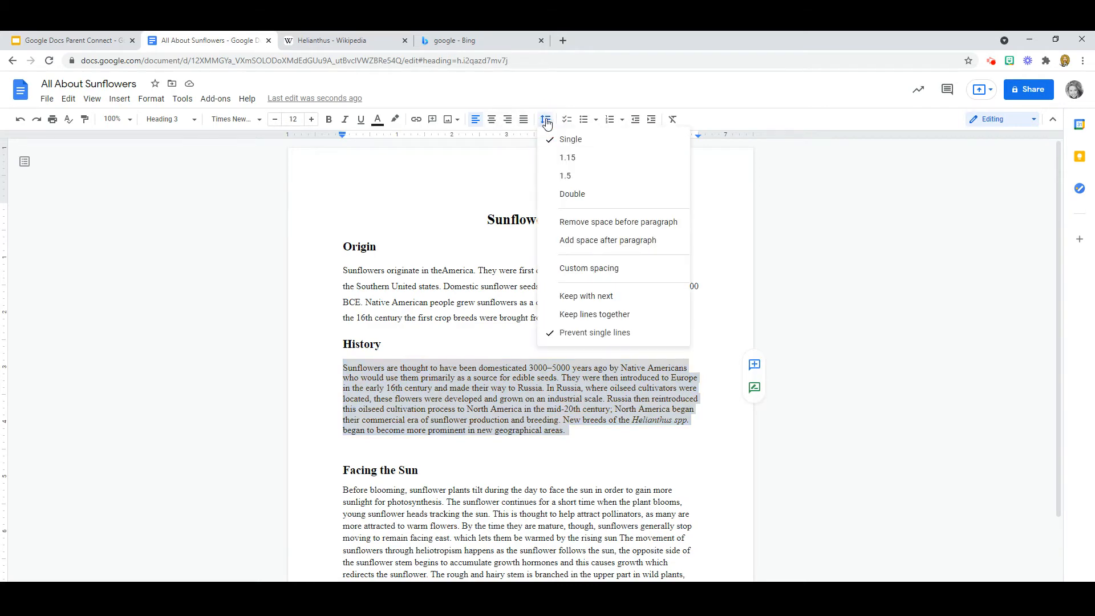
click(568, 178)
Step: Set the Facing the Sun paragraph to 1.5 line spacing as well
scroll(553, 301, down, 2)
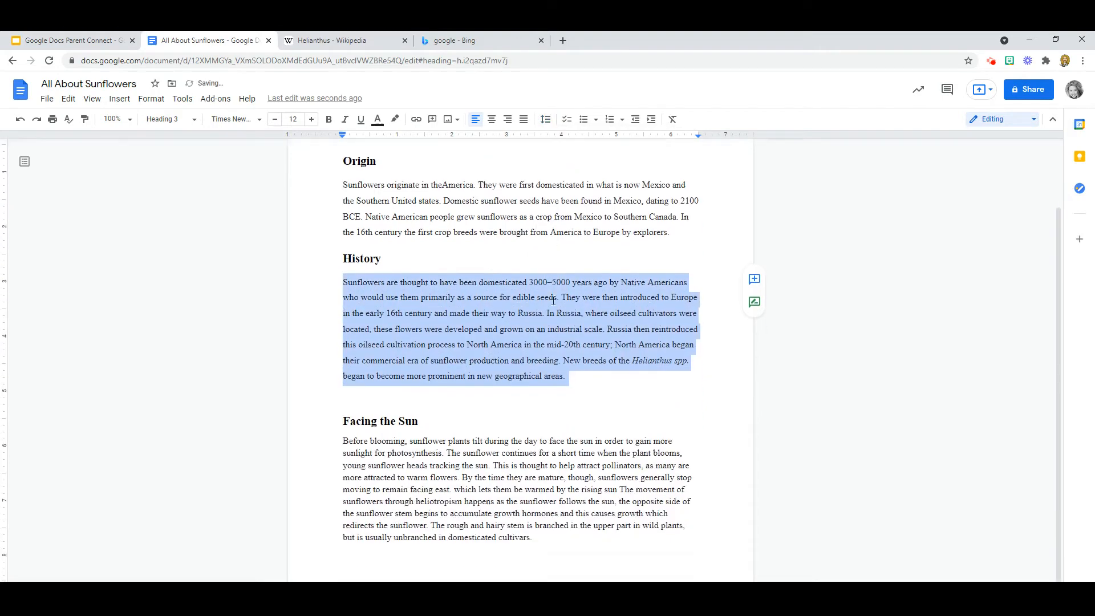
click(345, 412)
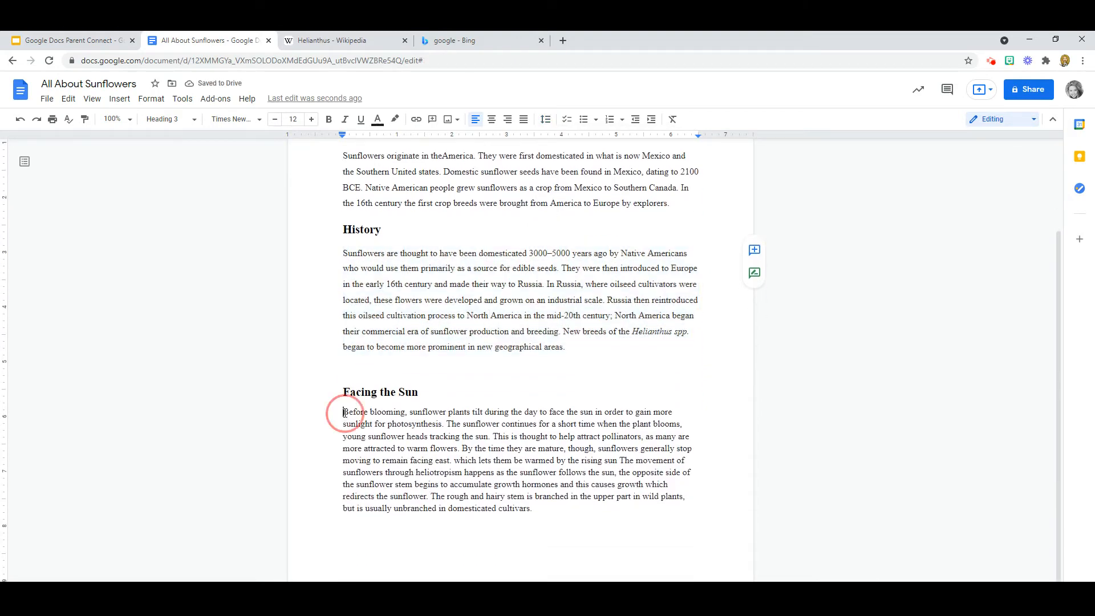
drag(345, 412, 534, 510)
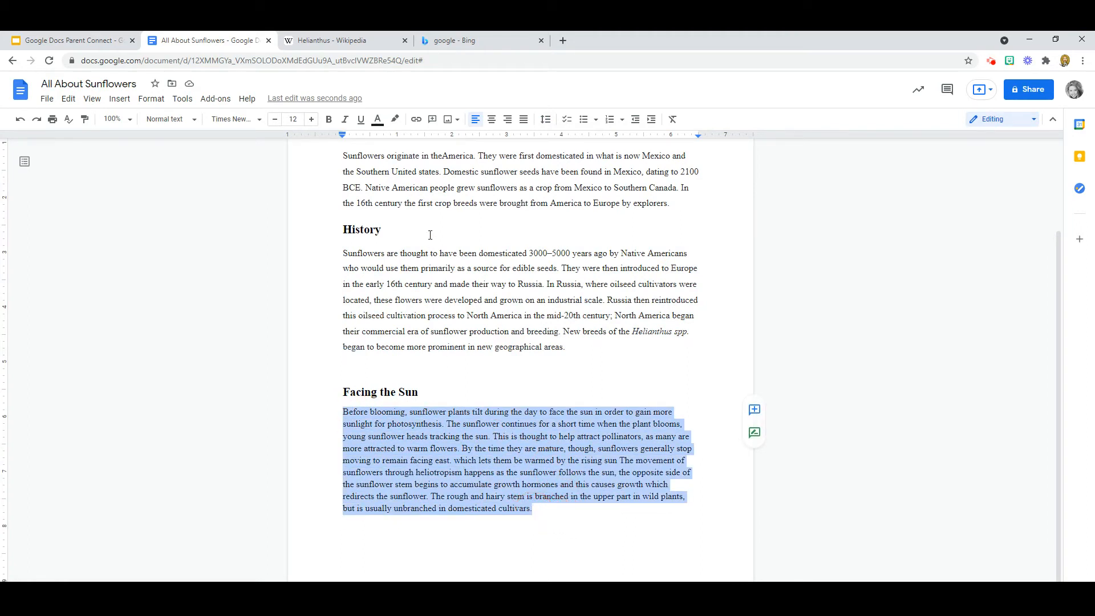
click(546, 119)
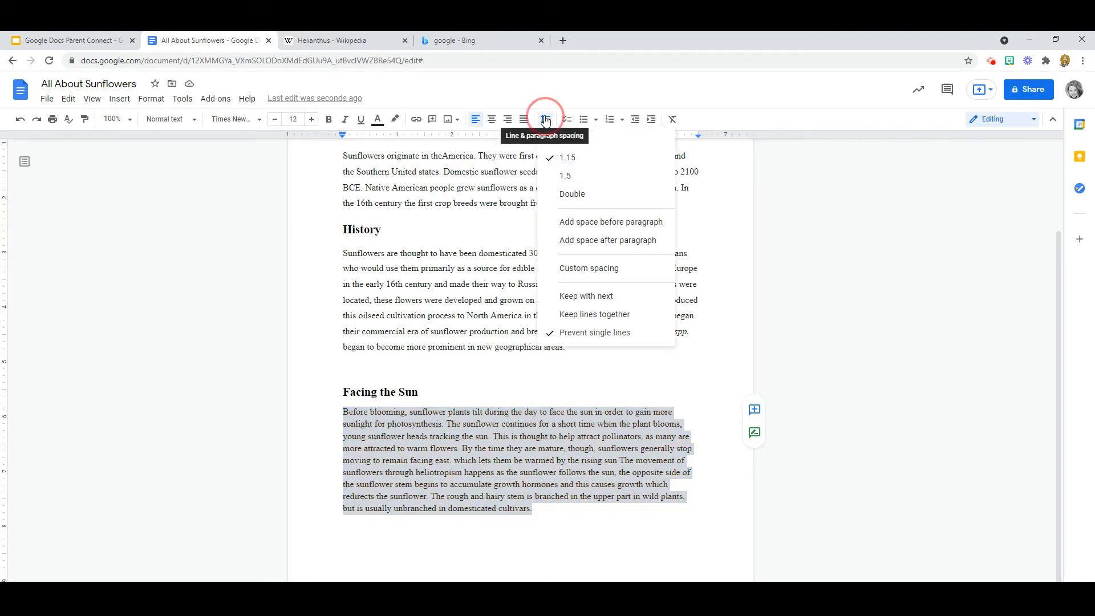
click(570, 176)
click(678, 360)
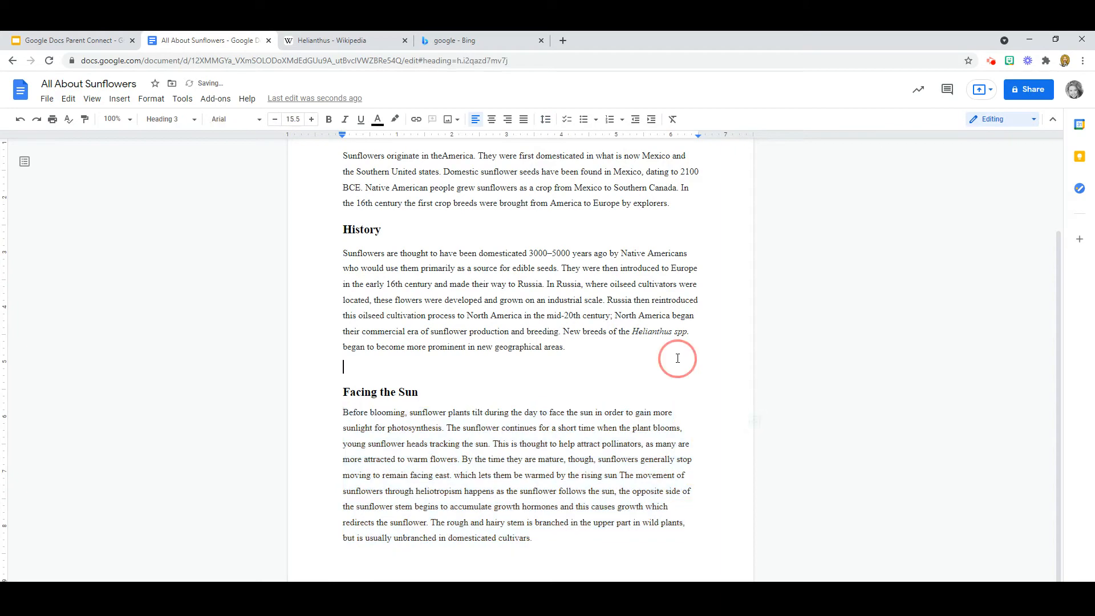
scroll(678, 359, up, 3)
scroll(678, 359, down, 3)
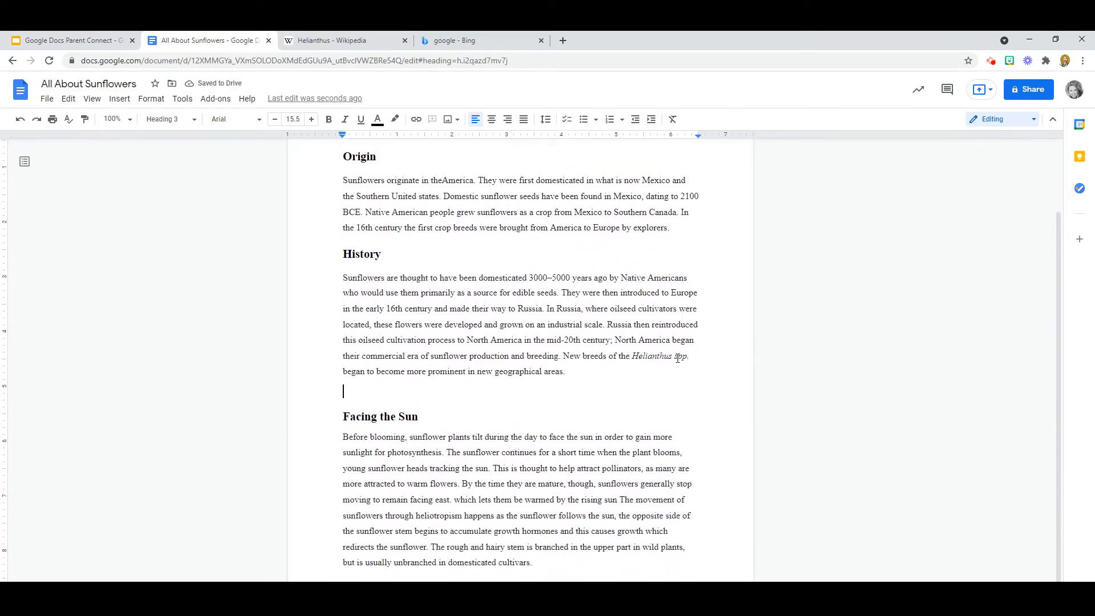
scroll(678, 358, up, 2)
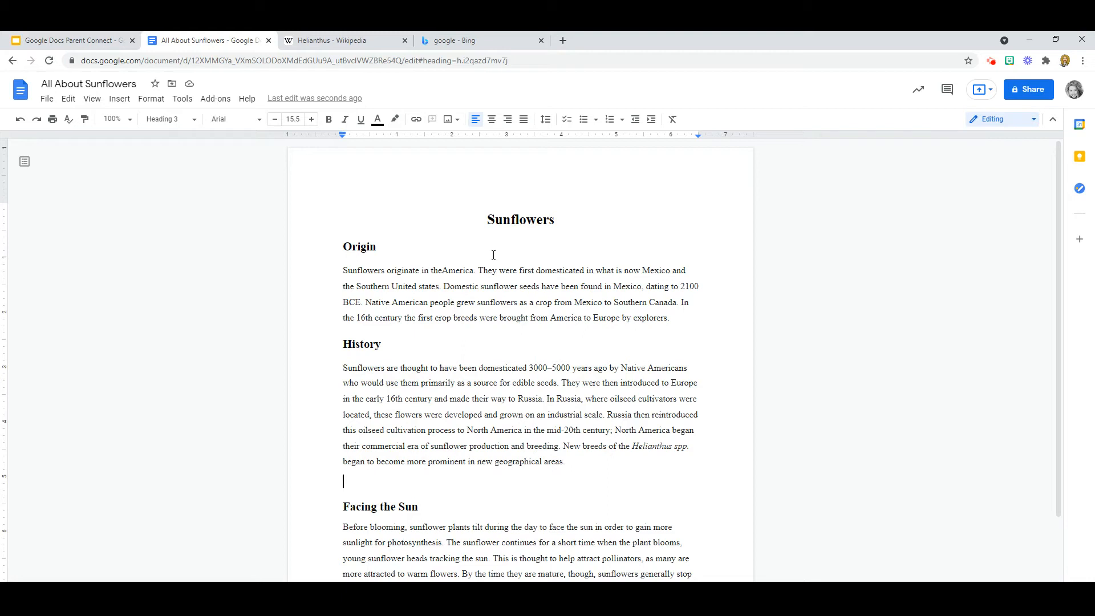
Step: Open the Search the web image panel from Insert > Image
click(120, 99)
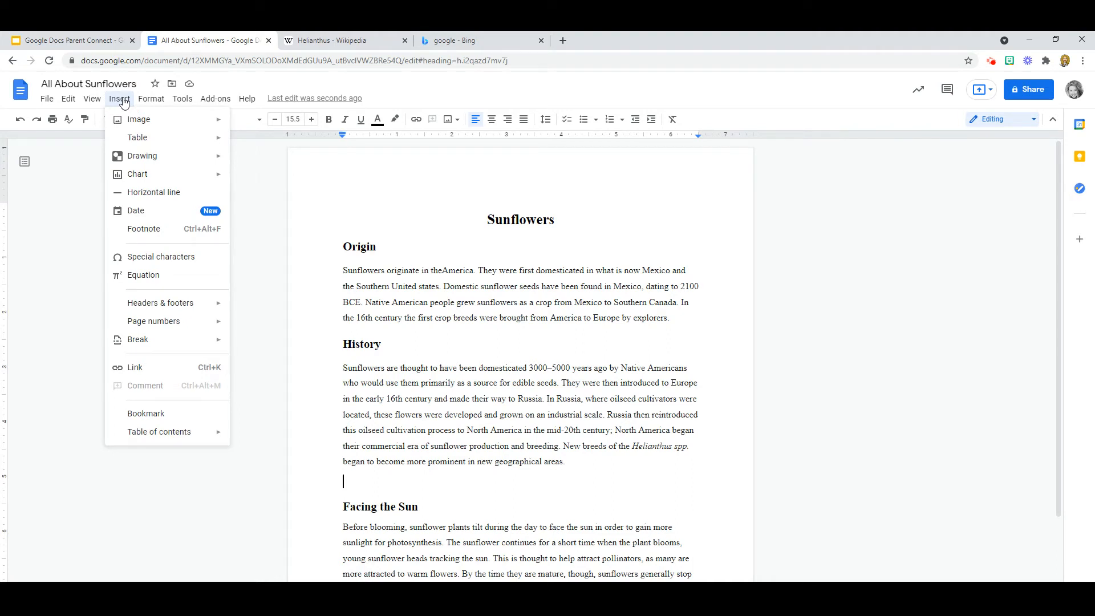
mouse_move(138, 127)
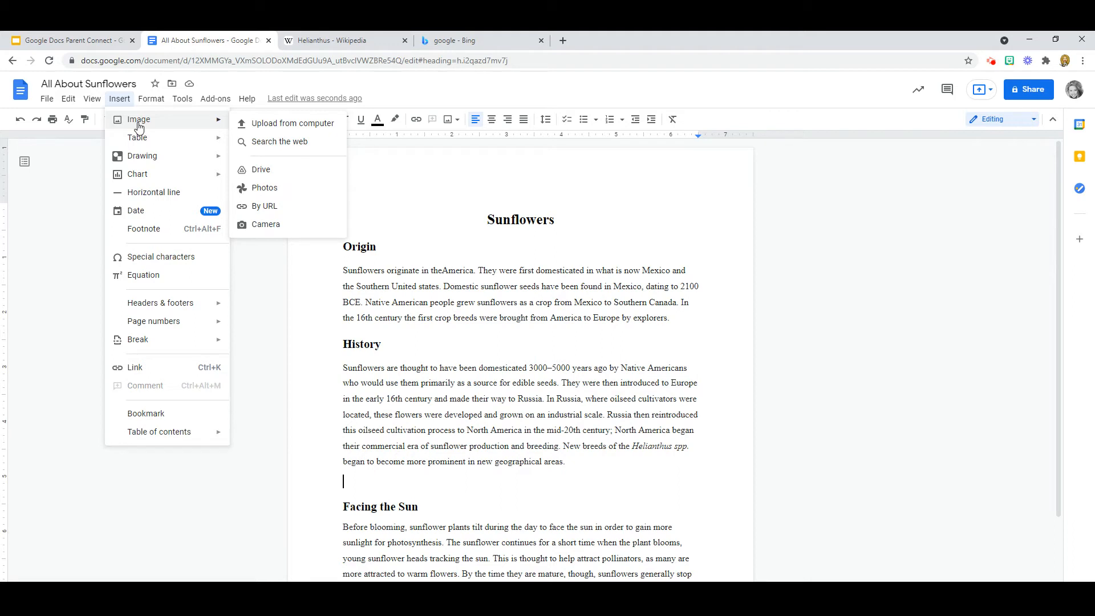
click(283, 149)
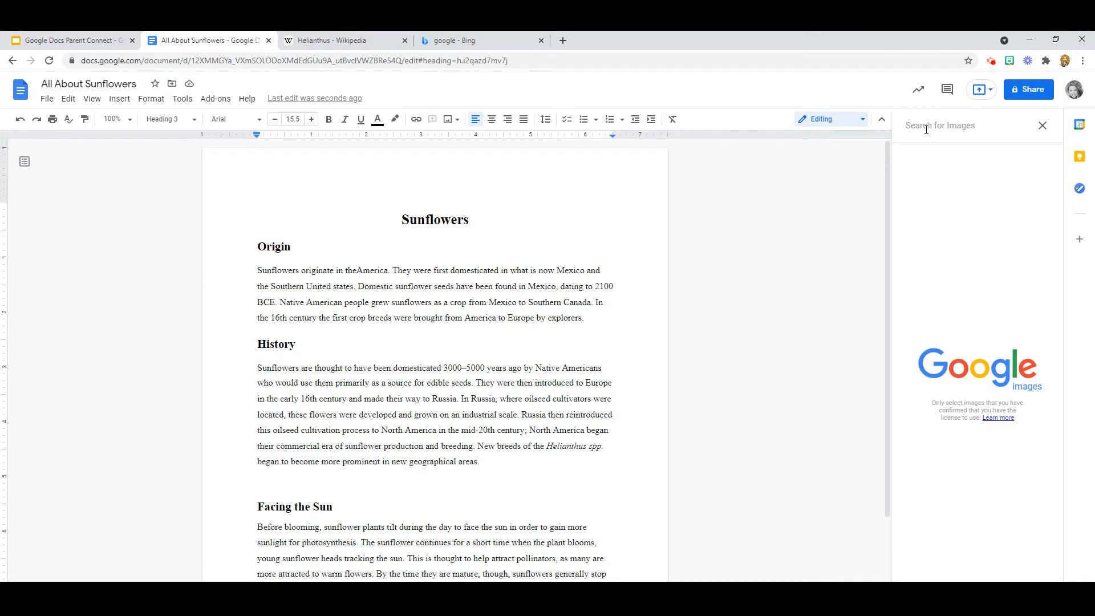
Step: Search web images for 'sunflower' and scroll through the thumbnail results
text(sunfl)
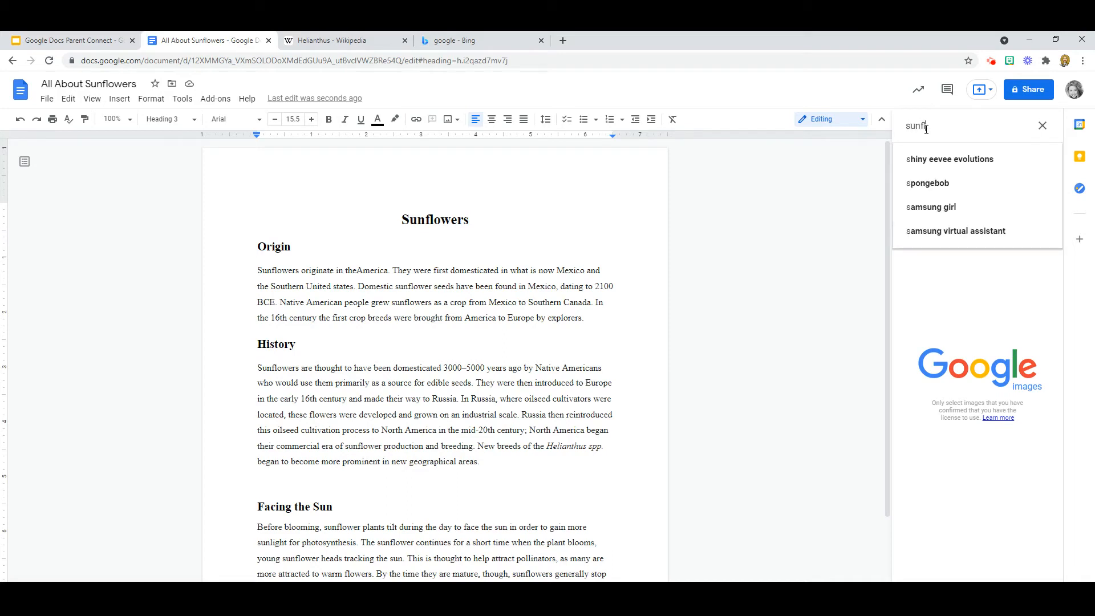
text(owe)
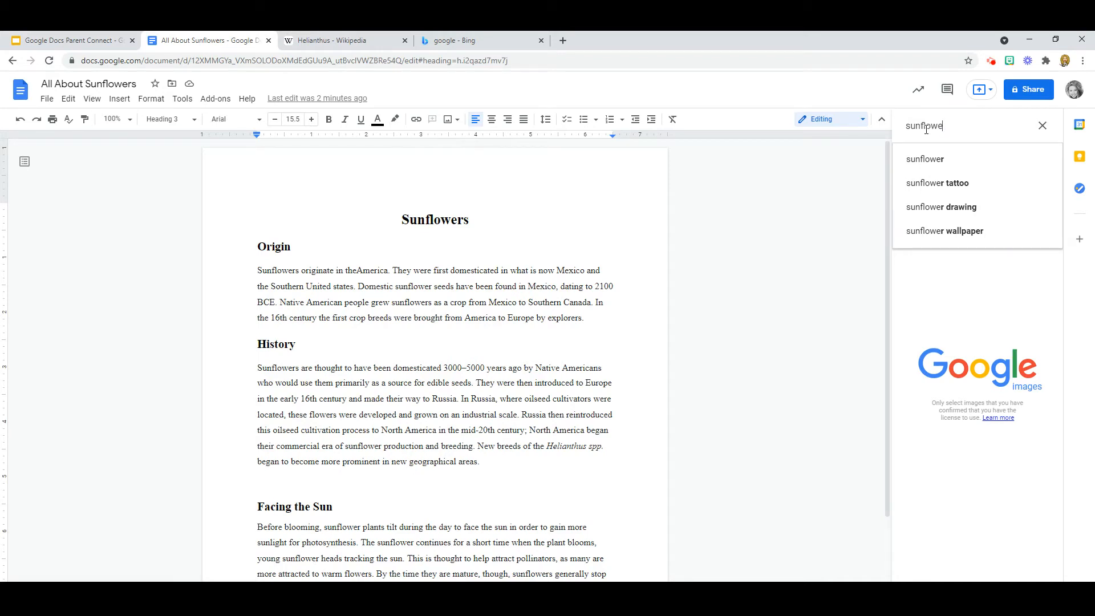
click(925, 160)
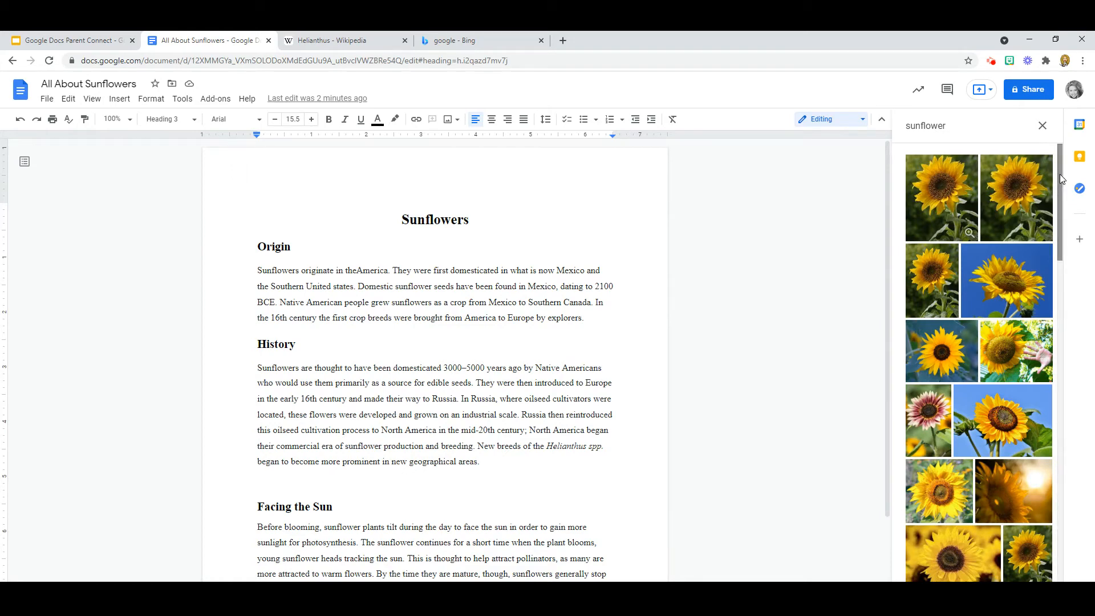
drag(1060, 174, 1068, 400)
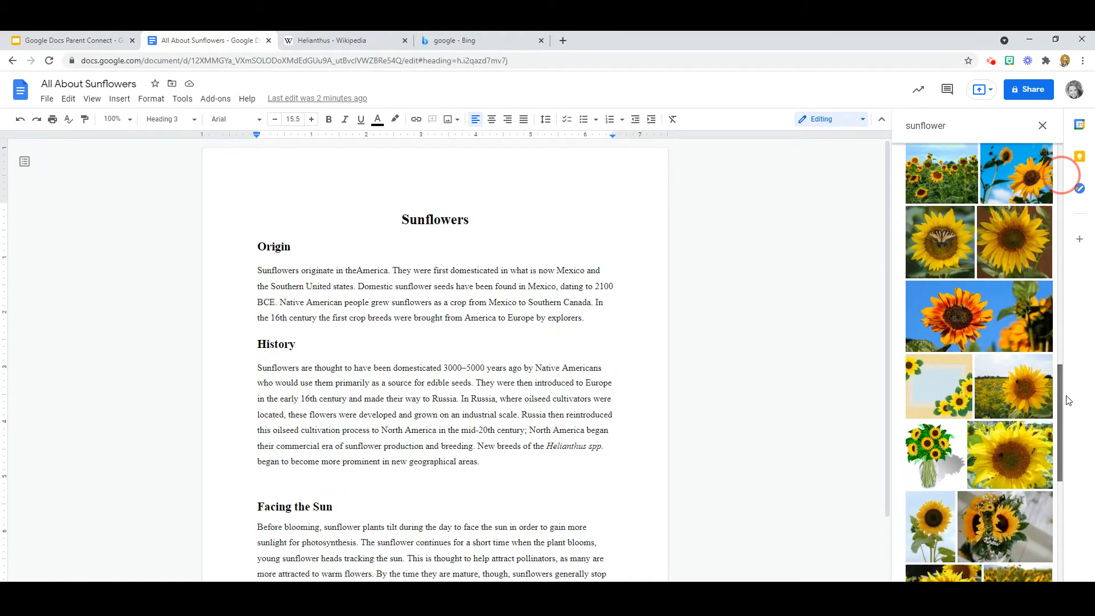
drag(1068, 401, 1078, 219)
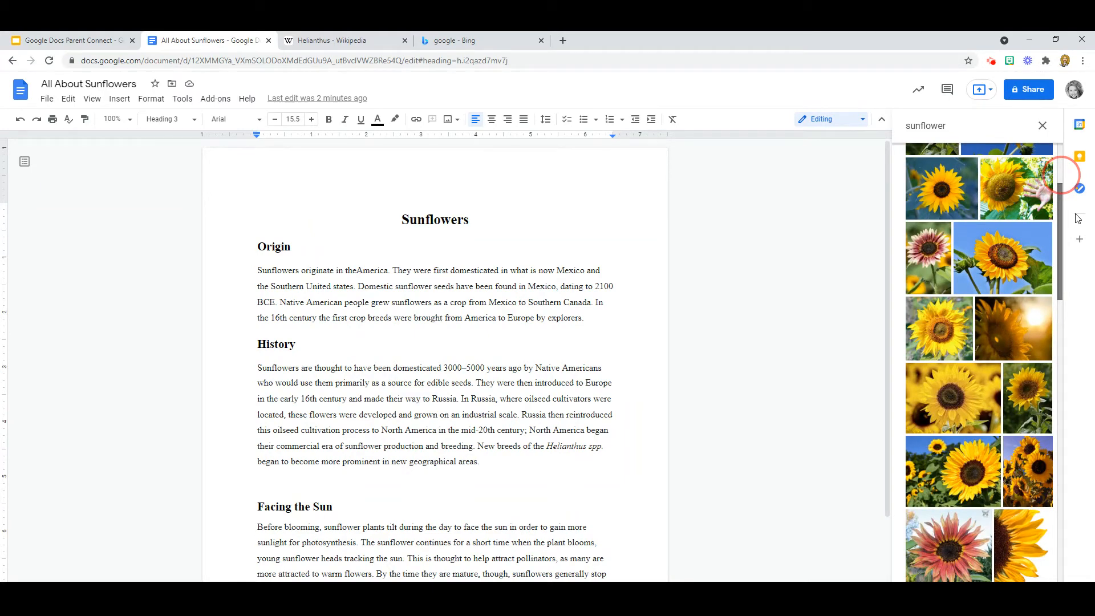
Step: Insert the close-up sunflower photo above the Facing the Sun heading and check its placement
click(952, 401)
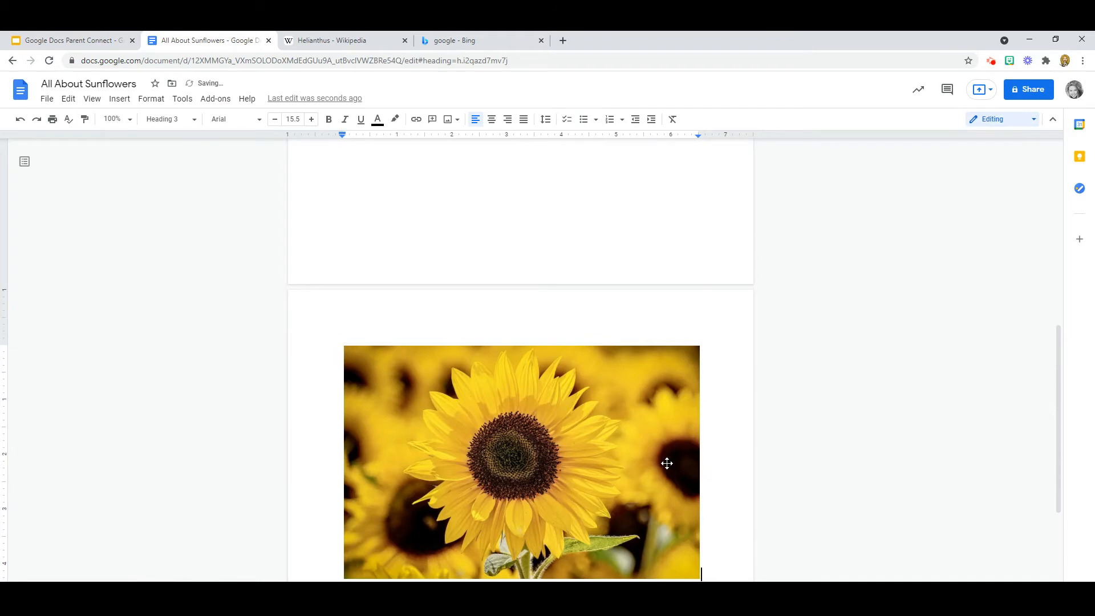
scroll(666, 463, up, 5)
scroll(668, 463, up, 2)
click(535, 521)
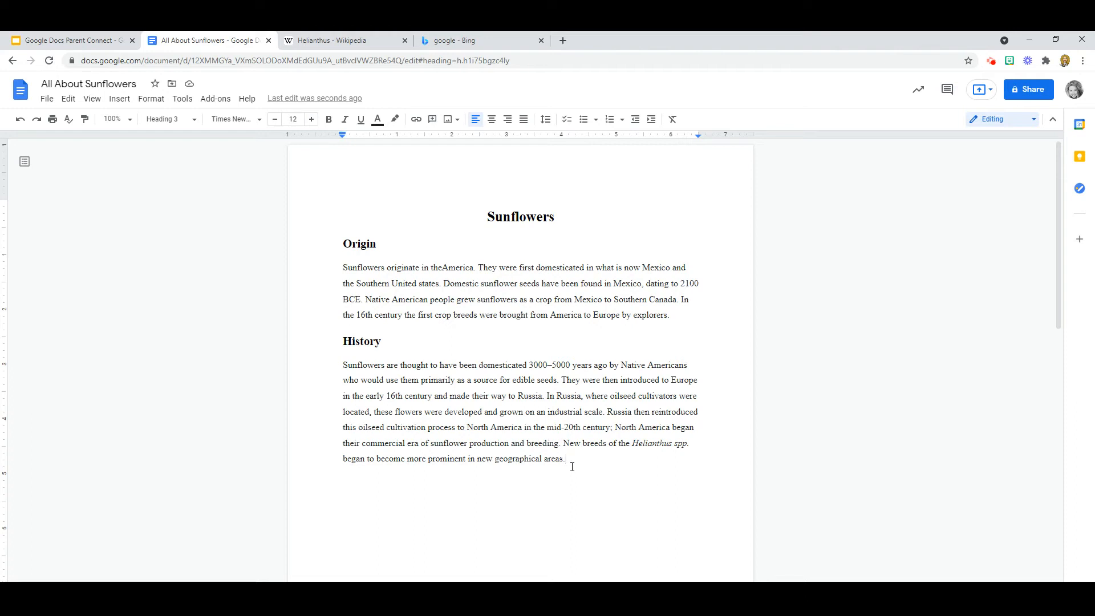
scroll(572, 467, down, 8)
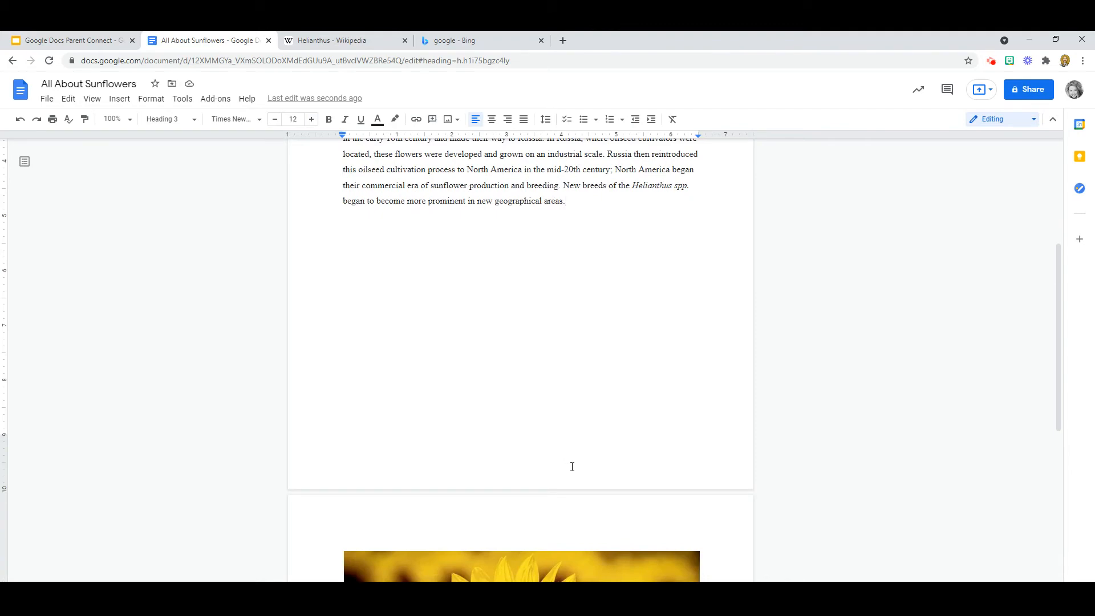
scroll(572, 467, down, 3)
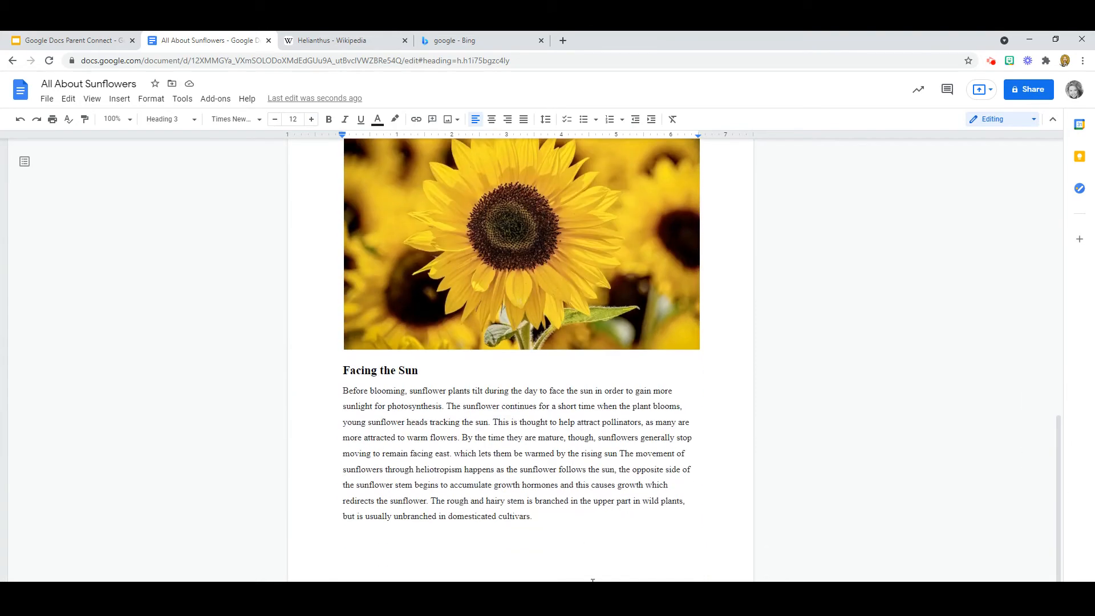
scroll(593, 581, up, 2)
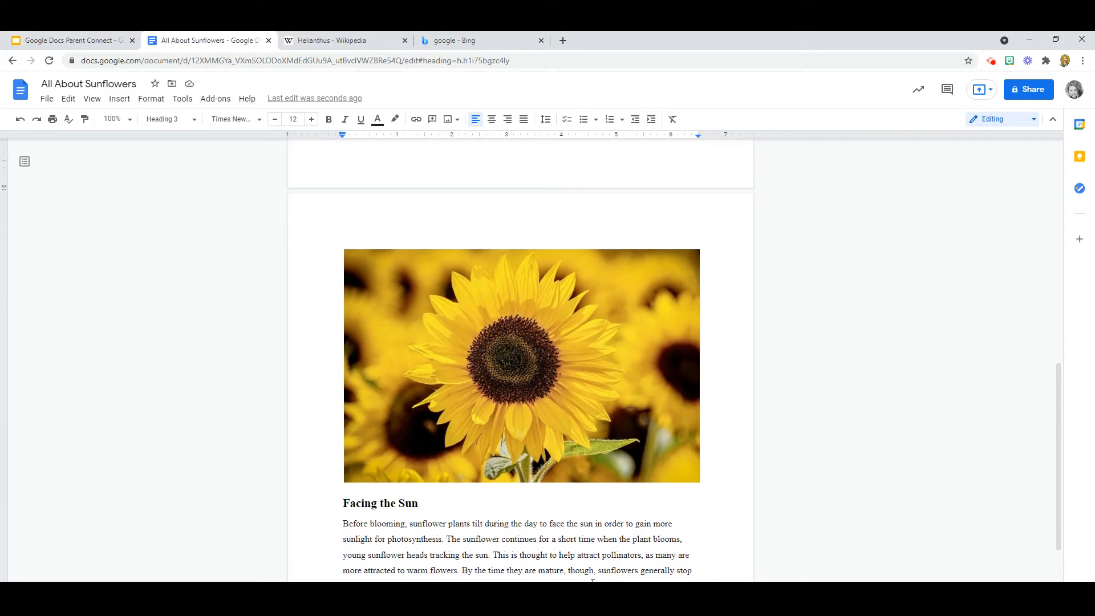
Step: Shrink the sunflower photo with two corner-handle drags so it sits below History
click(509, 355)
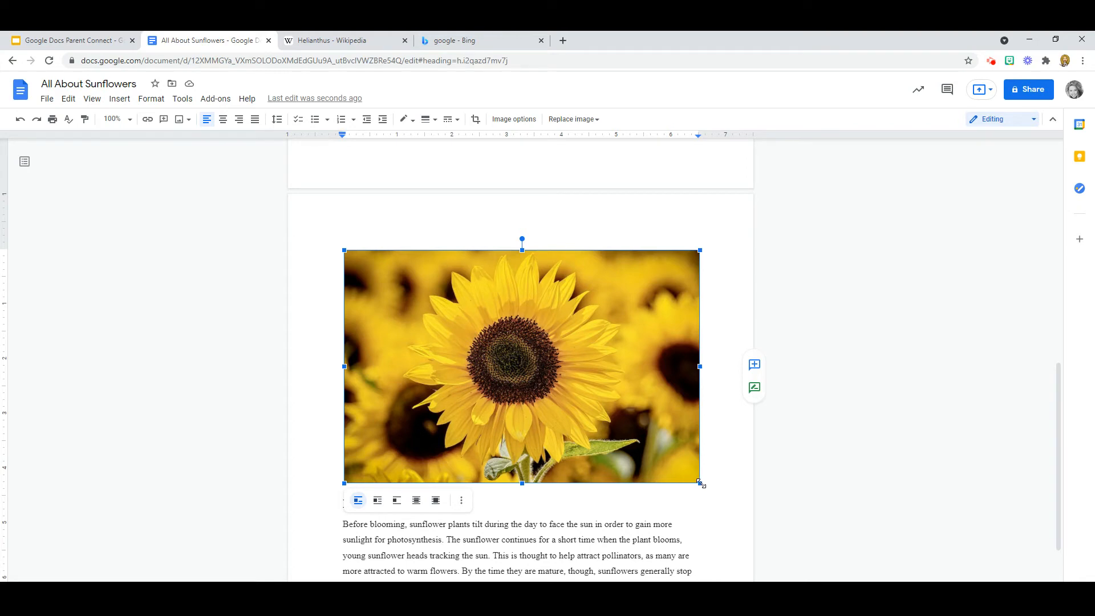
drag(701, 484, 531, 359)
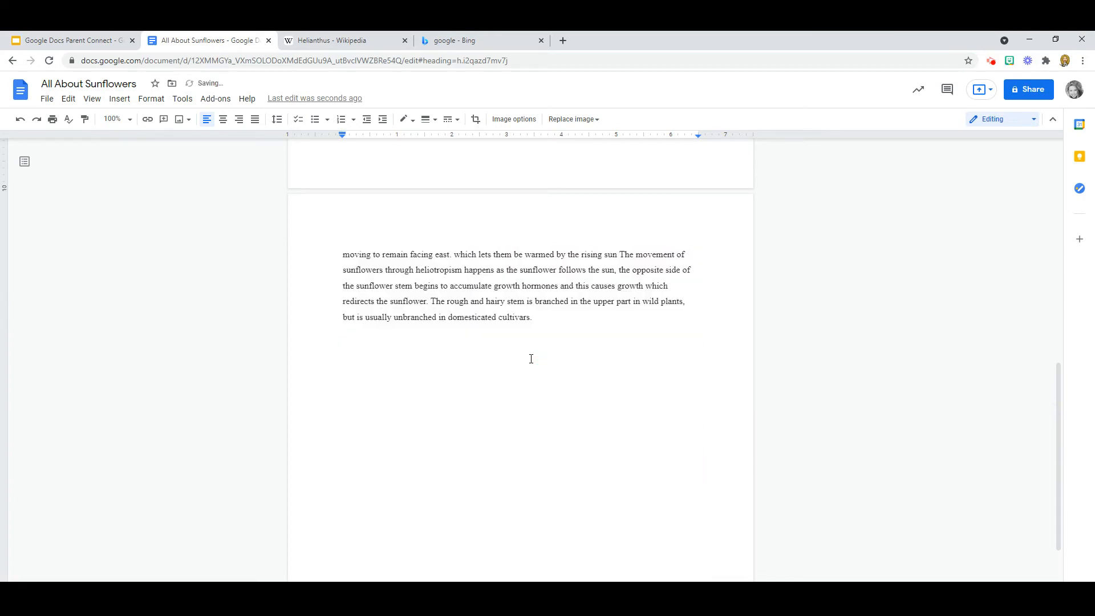
scroll(531, 359, up, 5)
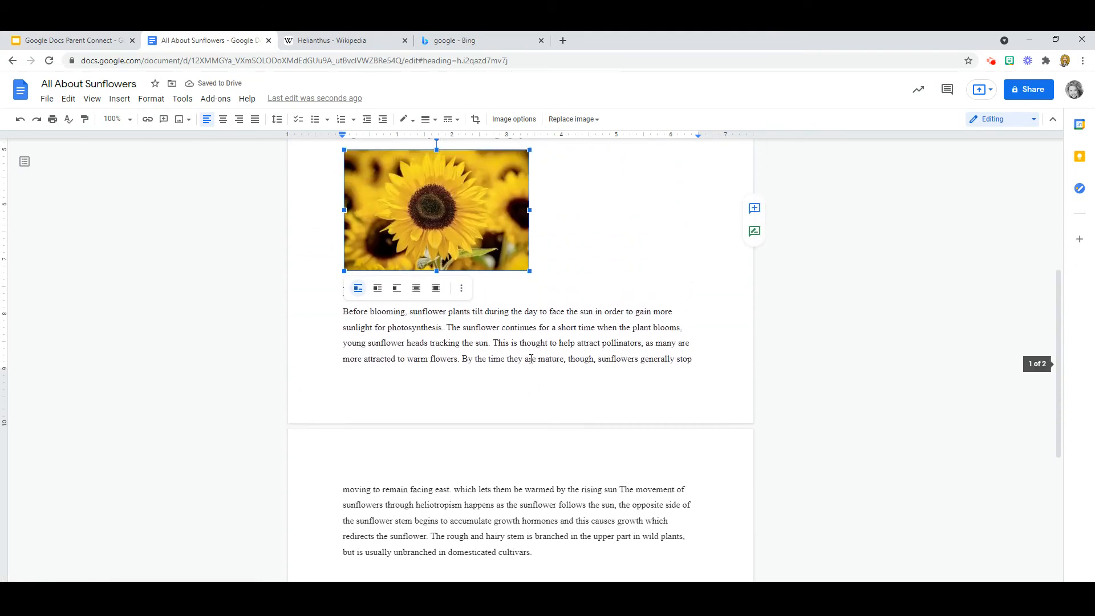
scroll(531, 358, up, 2)
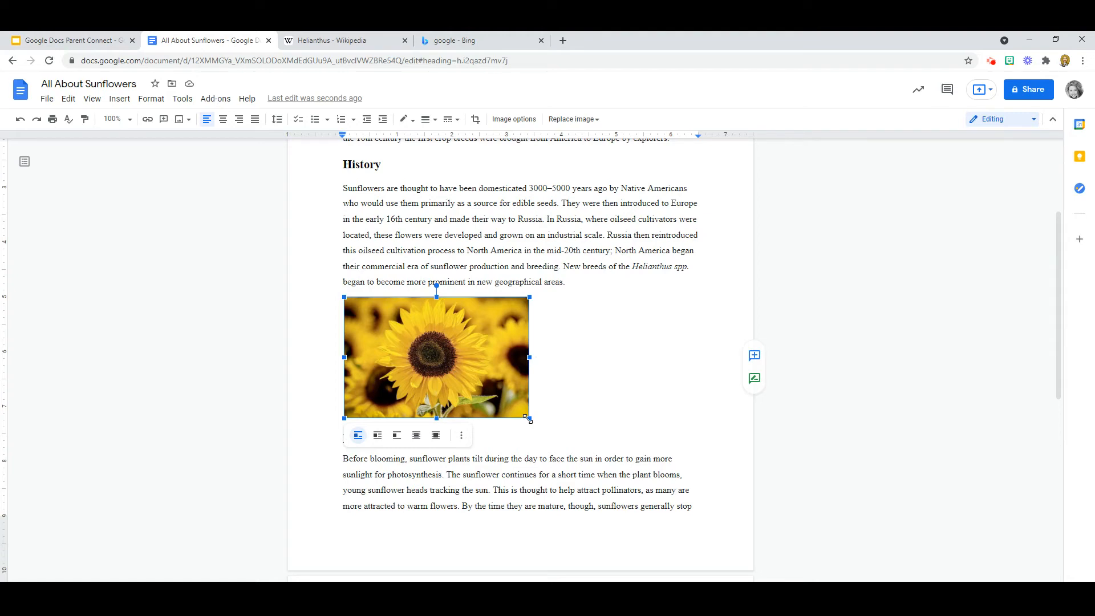
click(527, 419)
drag(528, 419, 479, 382)
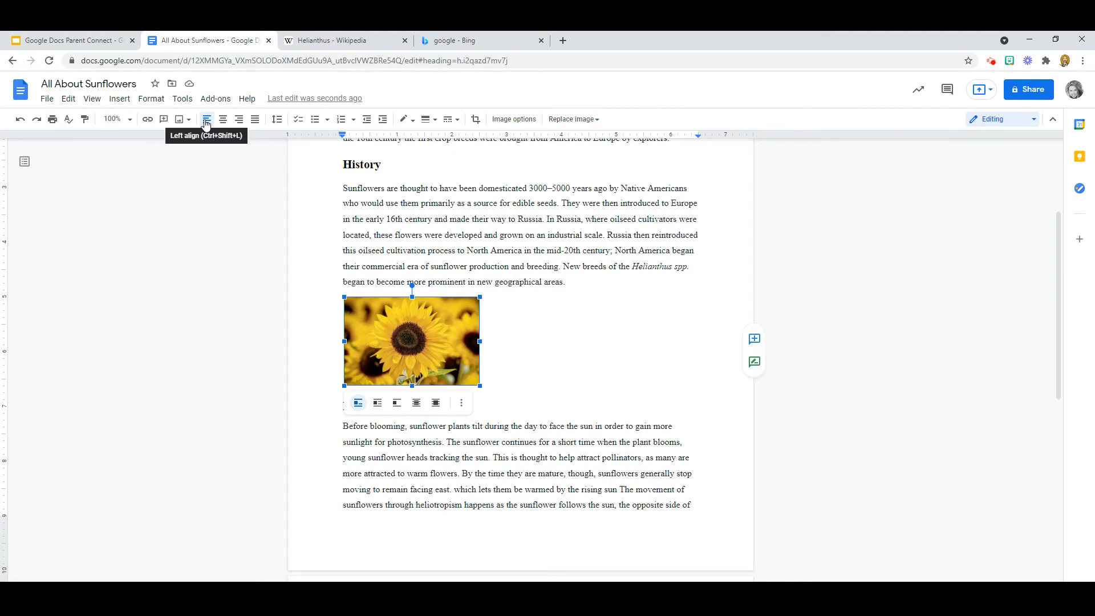
click(239, 121)
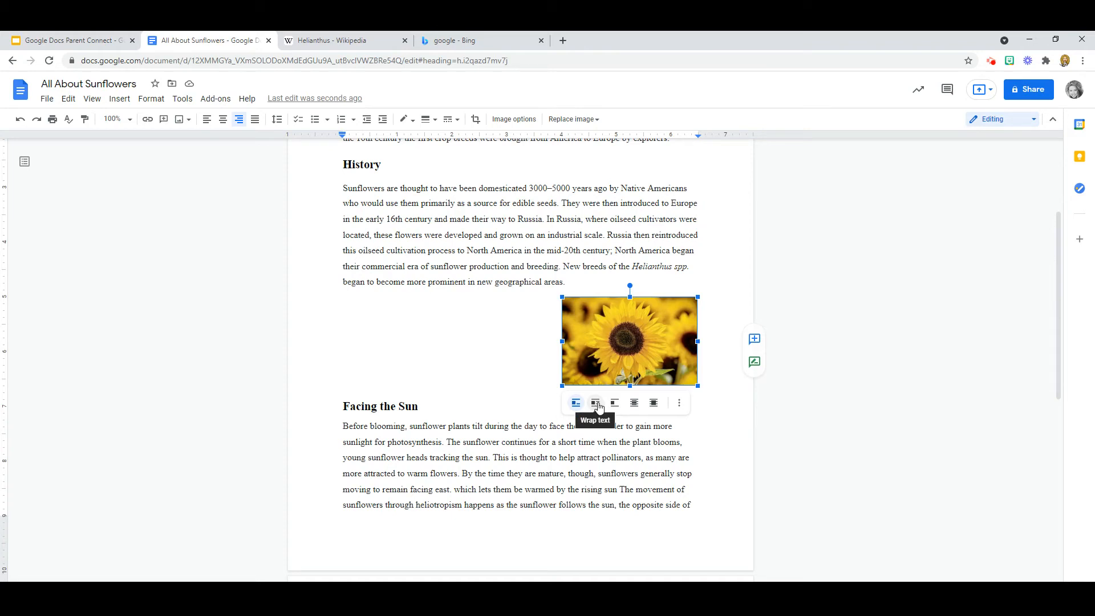
click(596, 404)
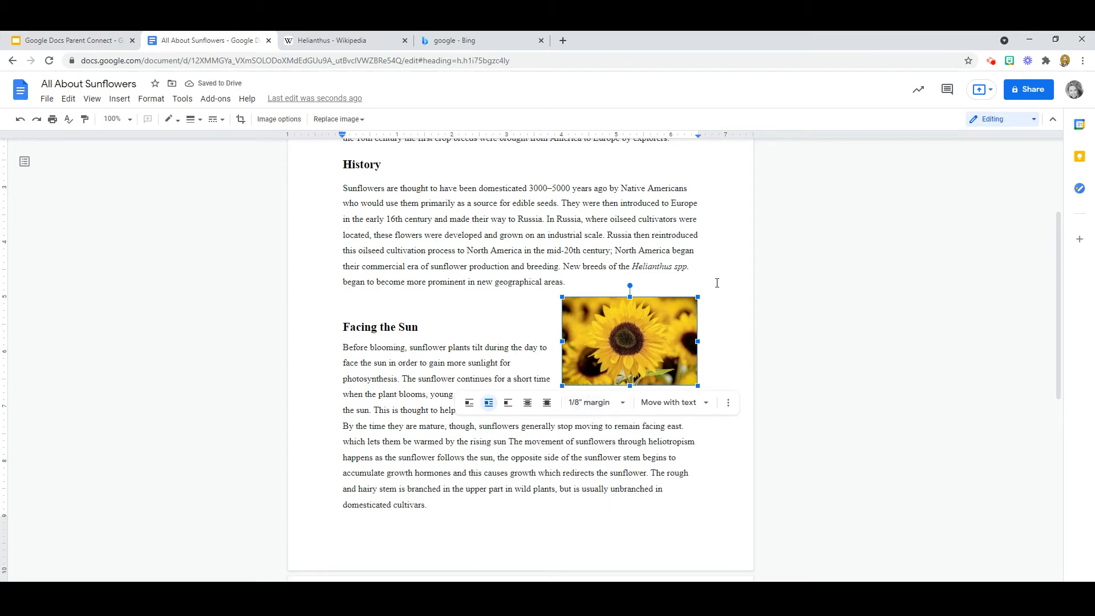
click(717, 283)
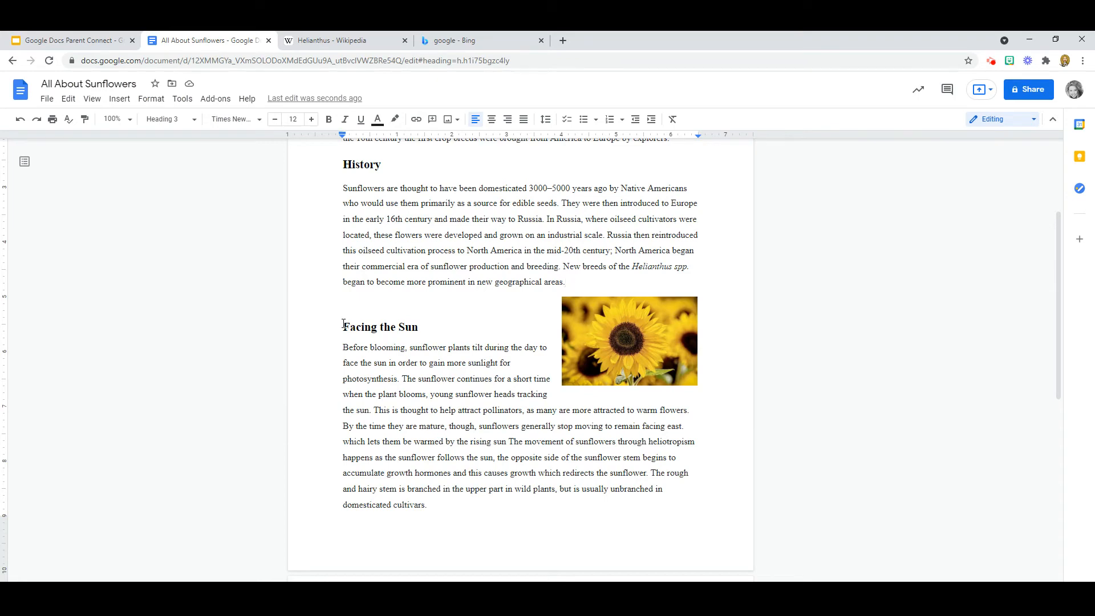
scroll(344, 324, up, 3)
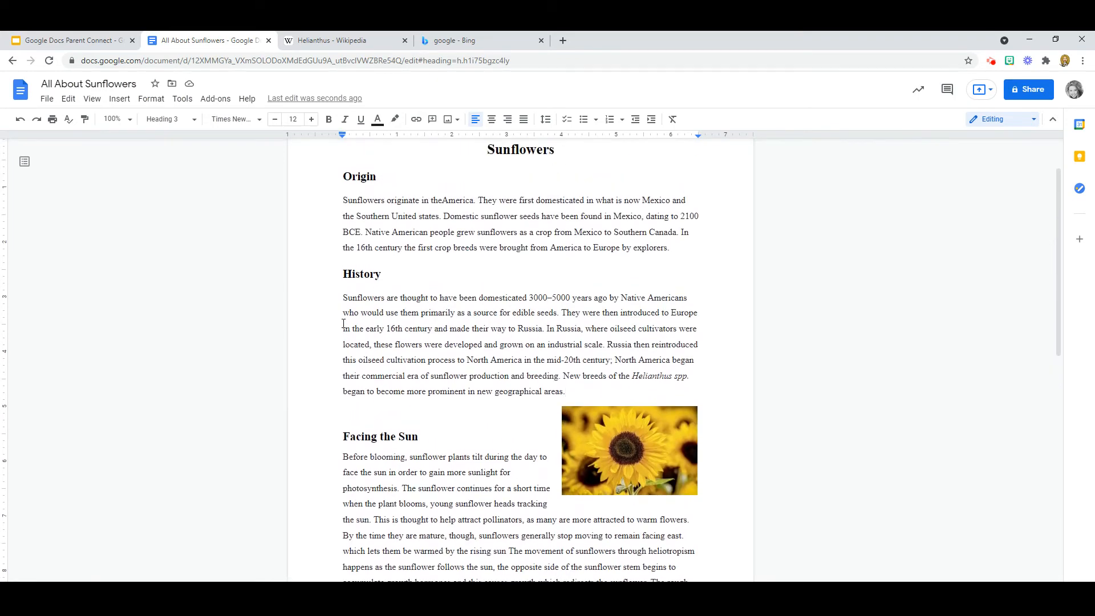
scroll(344, 324, down, 2)
scroll(344, 324, down, 1)
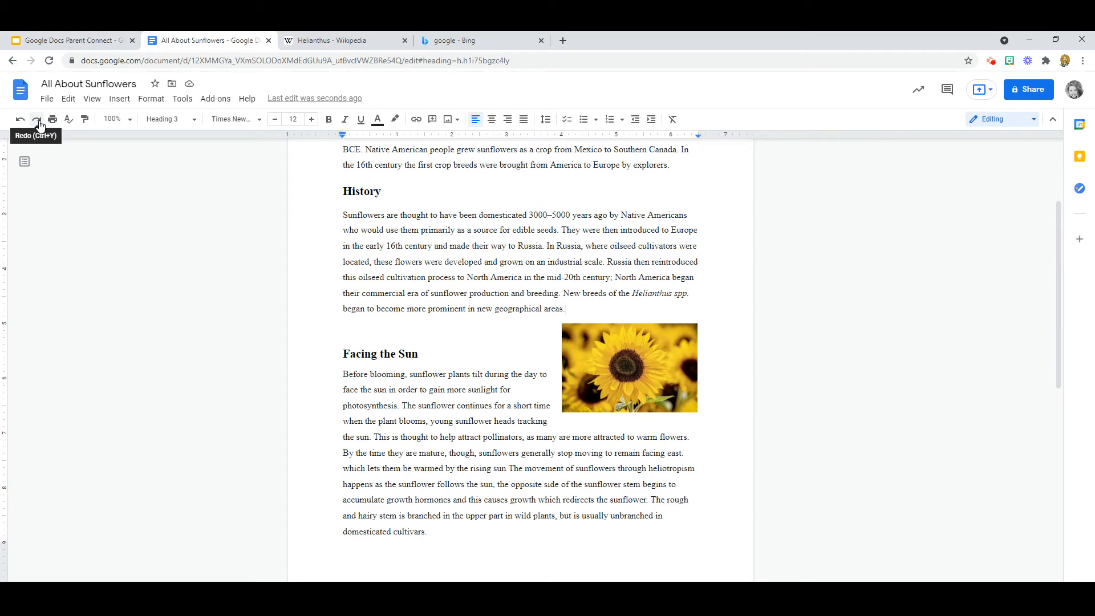
Step: Undo the earlier wrapping and set the sunflower photo to Break text
click(20, 122)
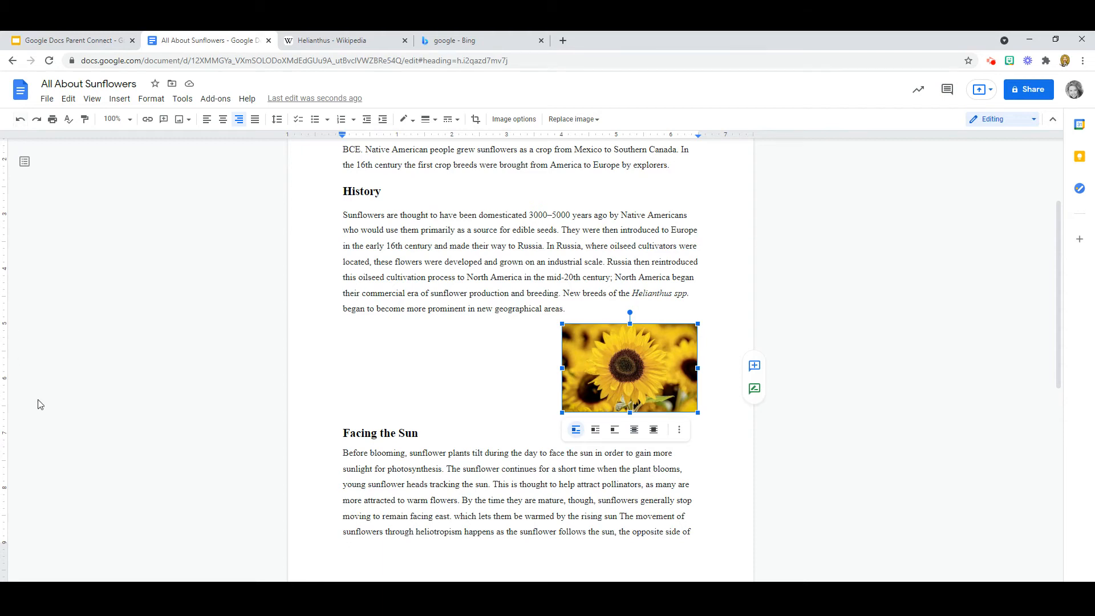
click(616, 431)
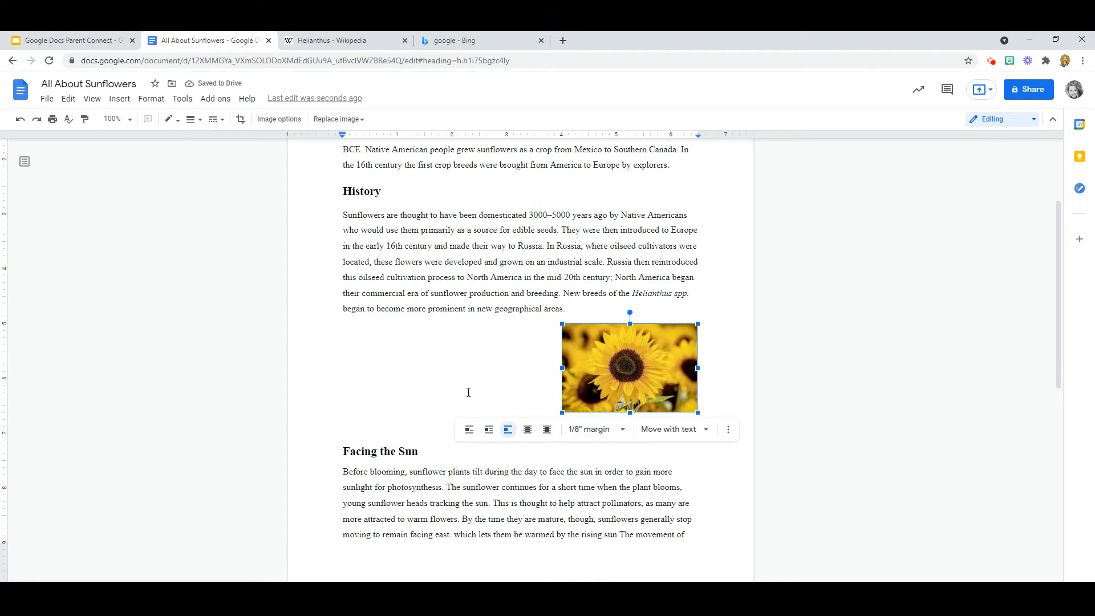
click(427, 355)
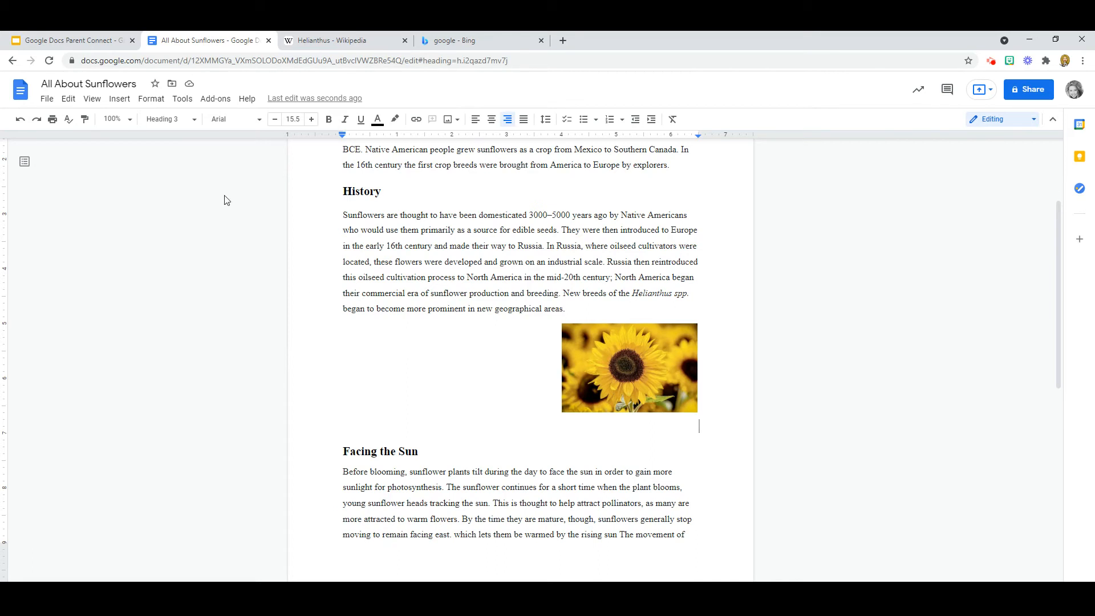
click(18, 122)
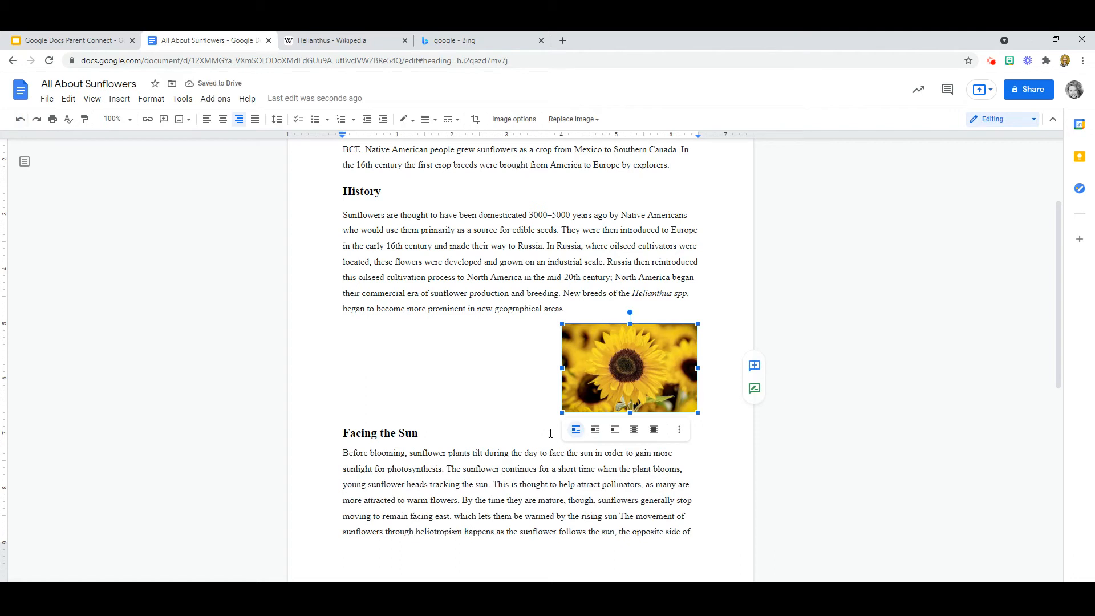
Step: Set the sunflower photo to Wrap text and restore the empty line above Facing the Sun
click(595, 430)
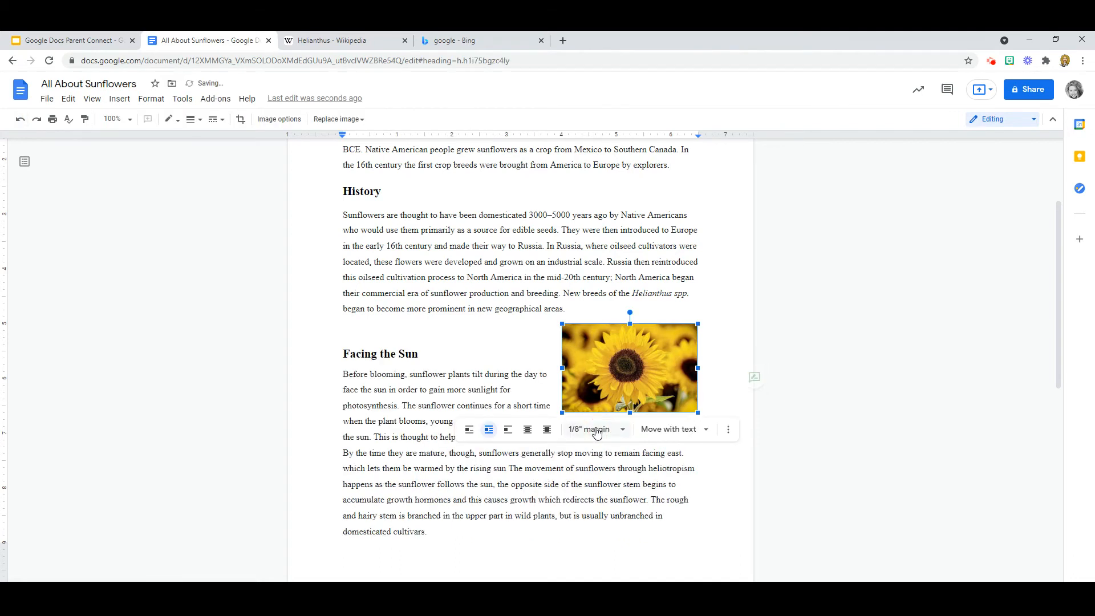
click(749, 222)
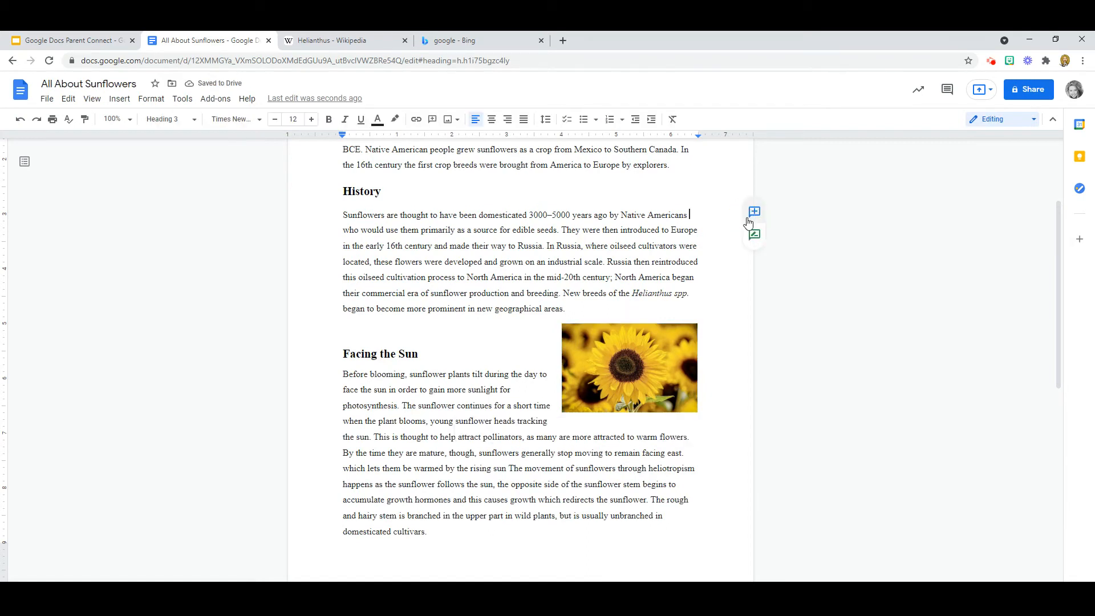
drag(749, 222, 373, 342)
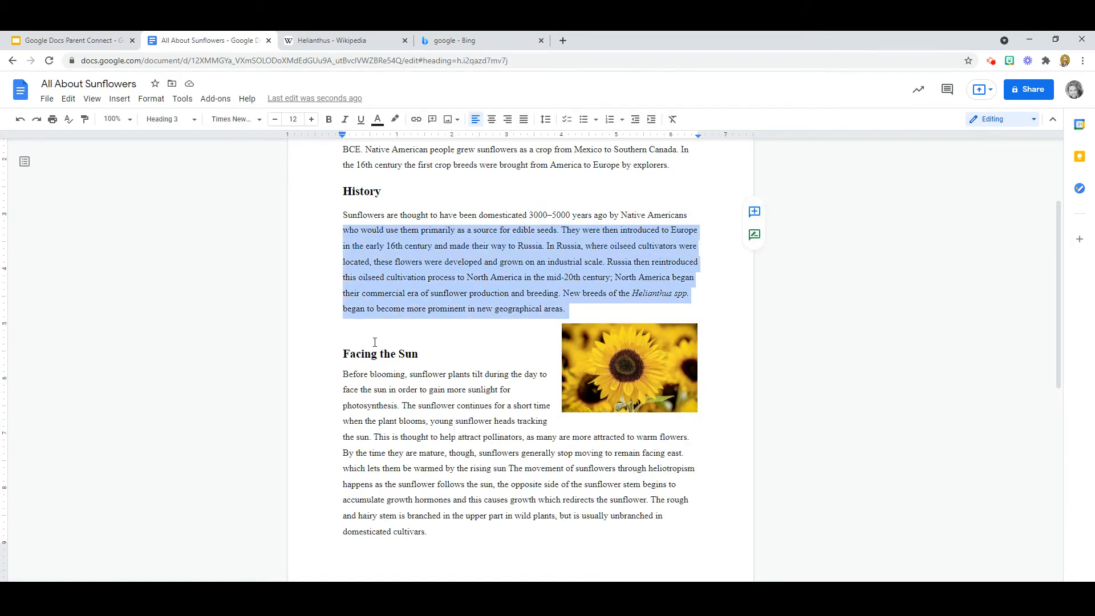
click(374, 343)
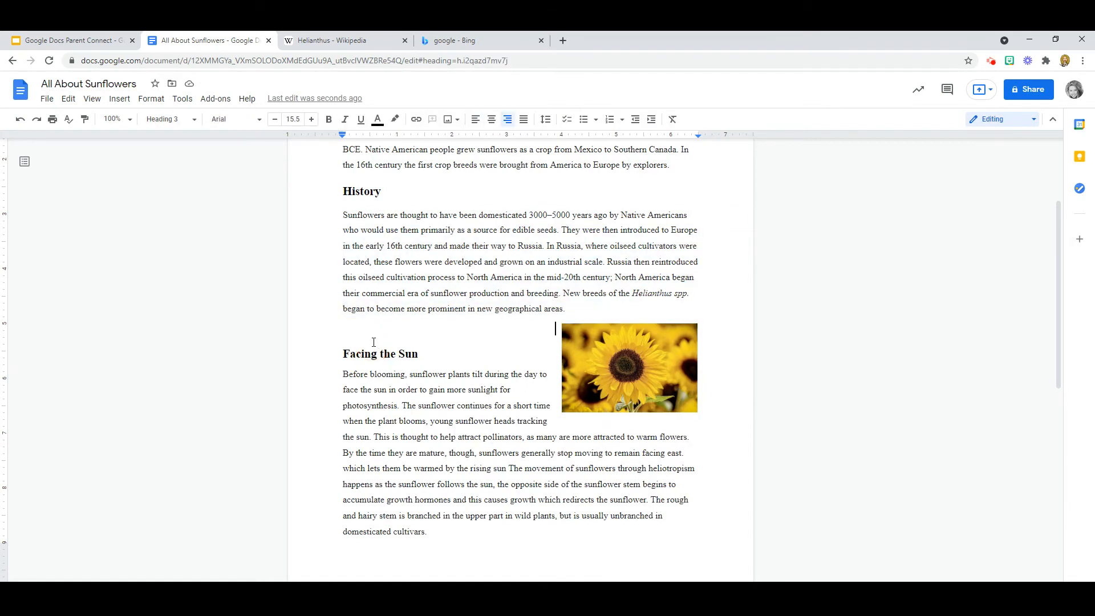
click(342, 352)
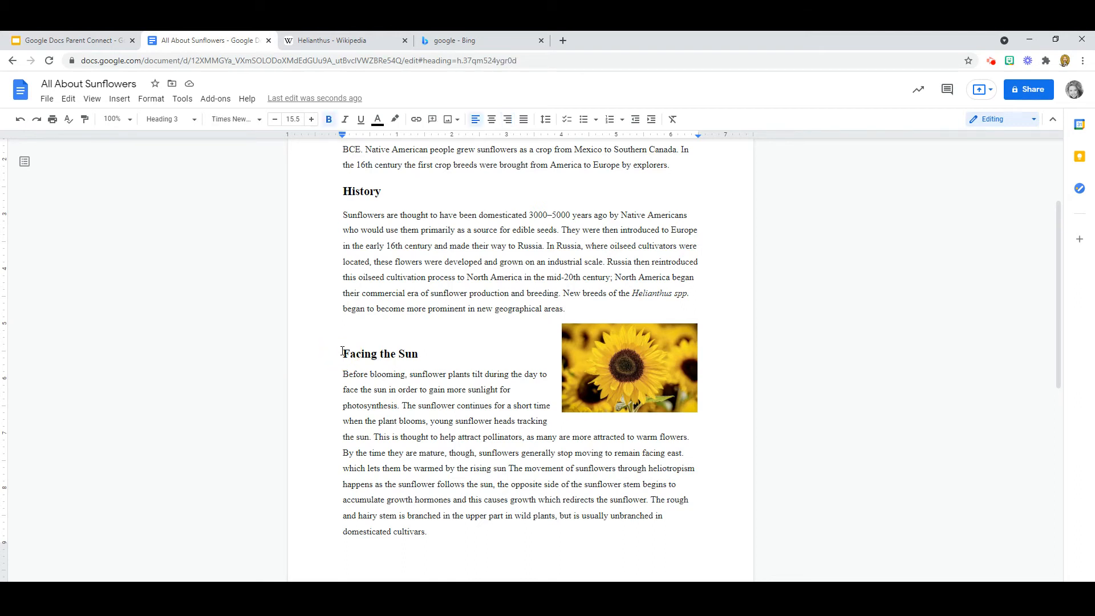
key(BackSpace)
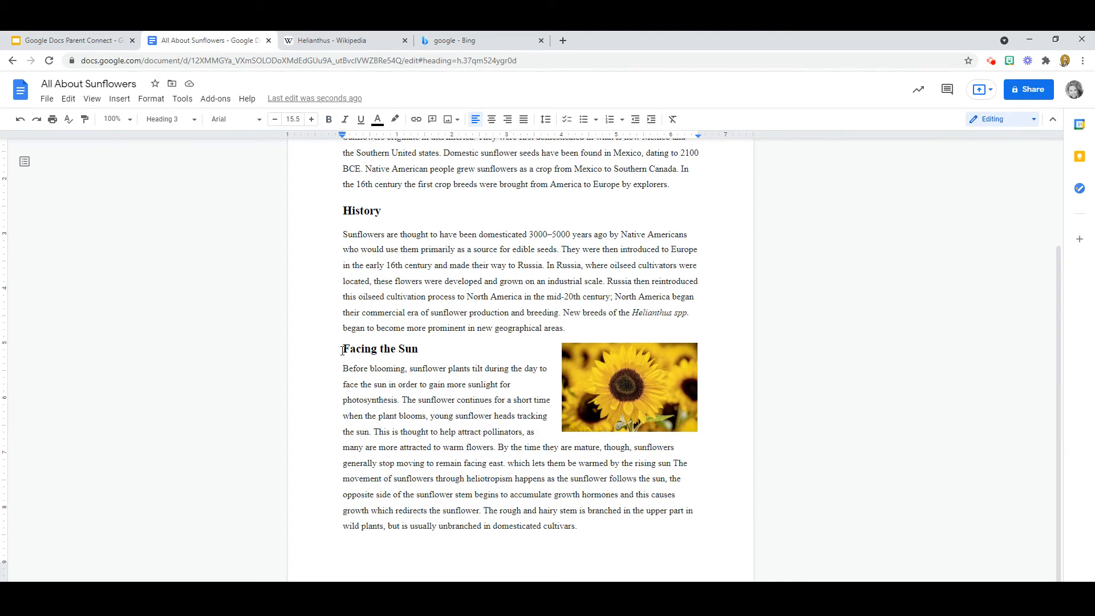
key(Return)
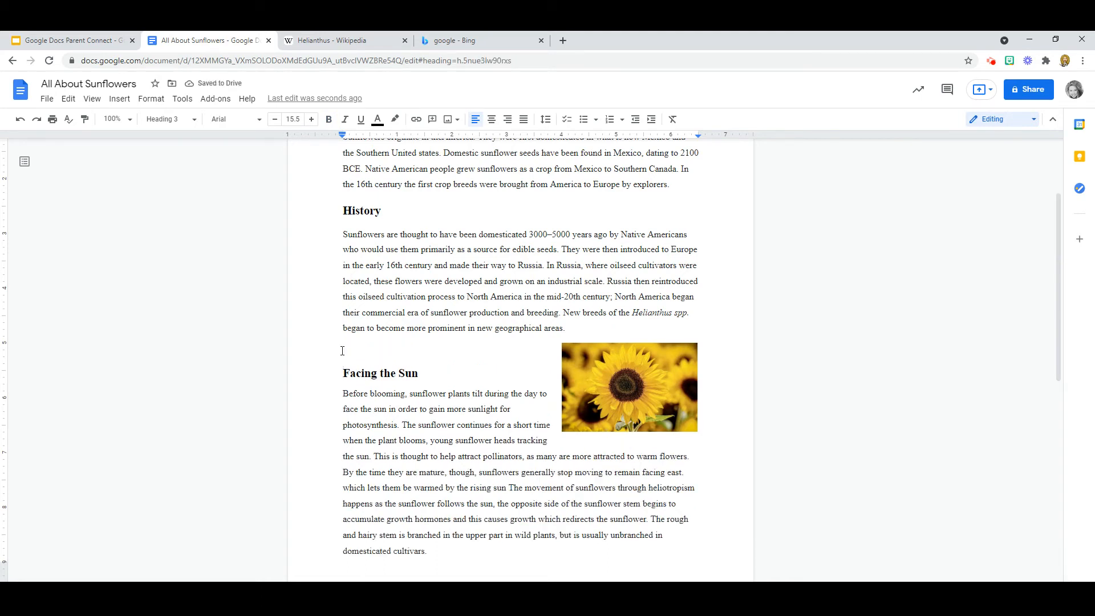
scroll(534, 235, up, 3)
scroll(533, 235, down, 3)
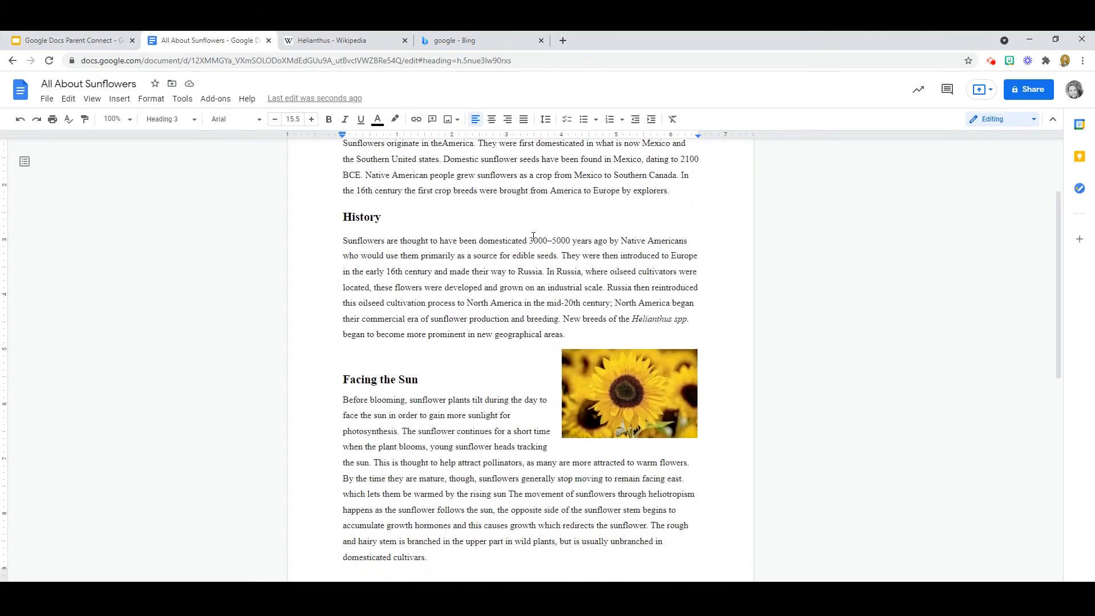
click(620, 379)
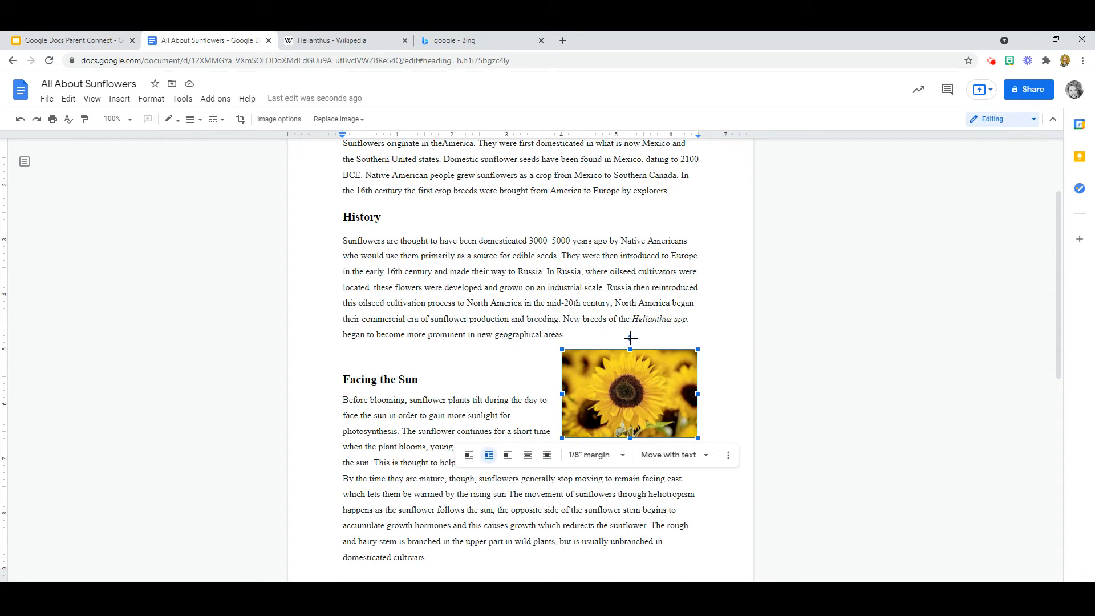
click(630, 338)
drag(630, 338, 639, 338)
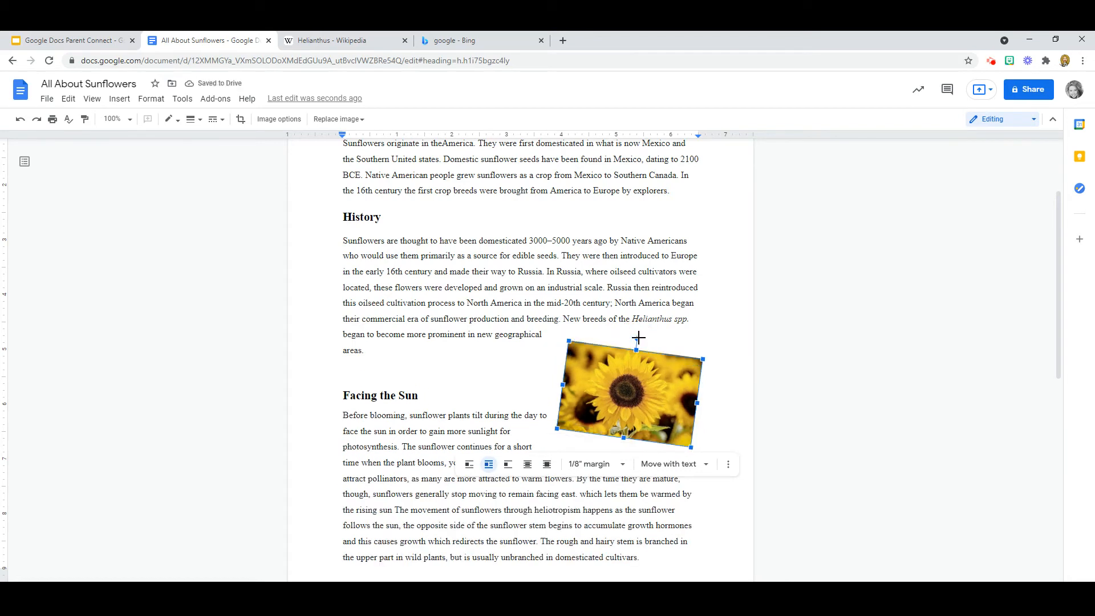
click(480, 360)
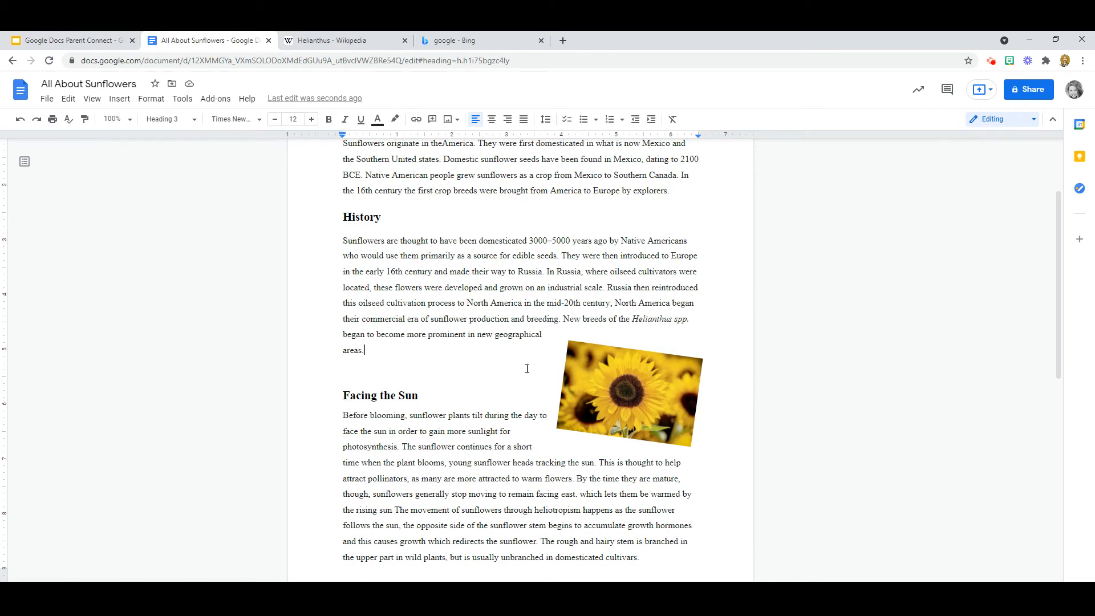
click(21, 121)
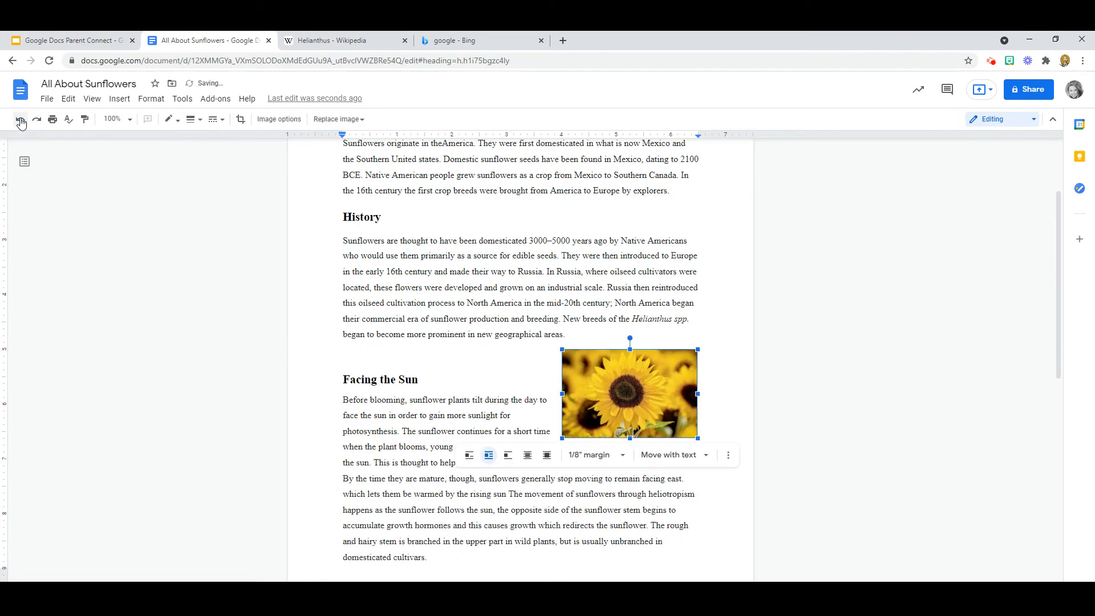
click(467, 365)
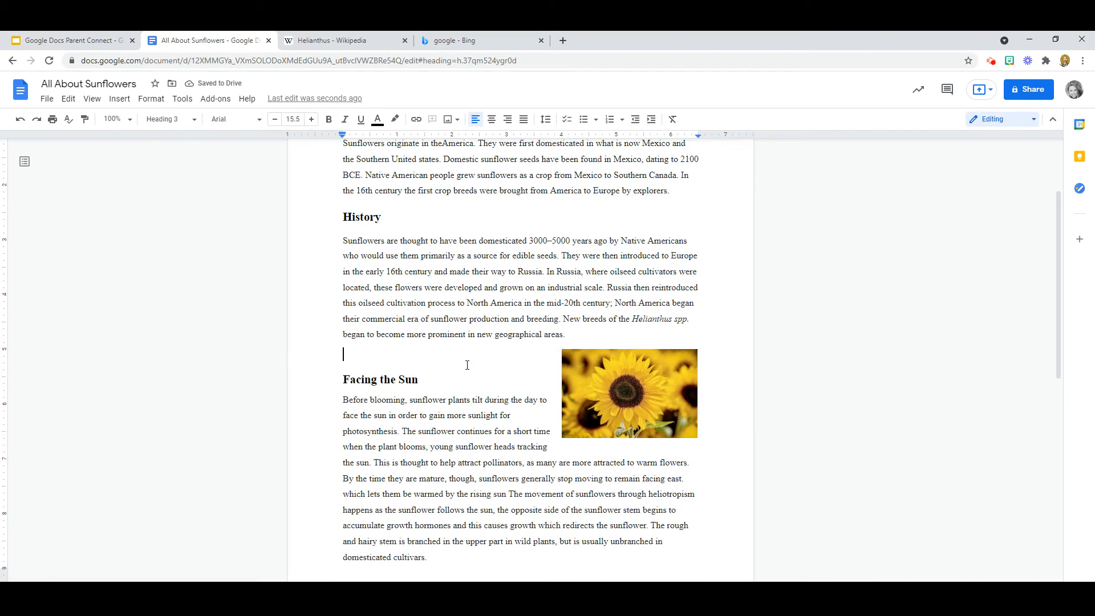
scroll(468, 365, up, 3)
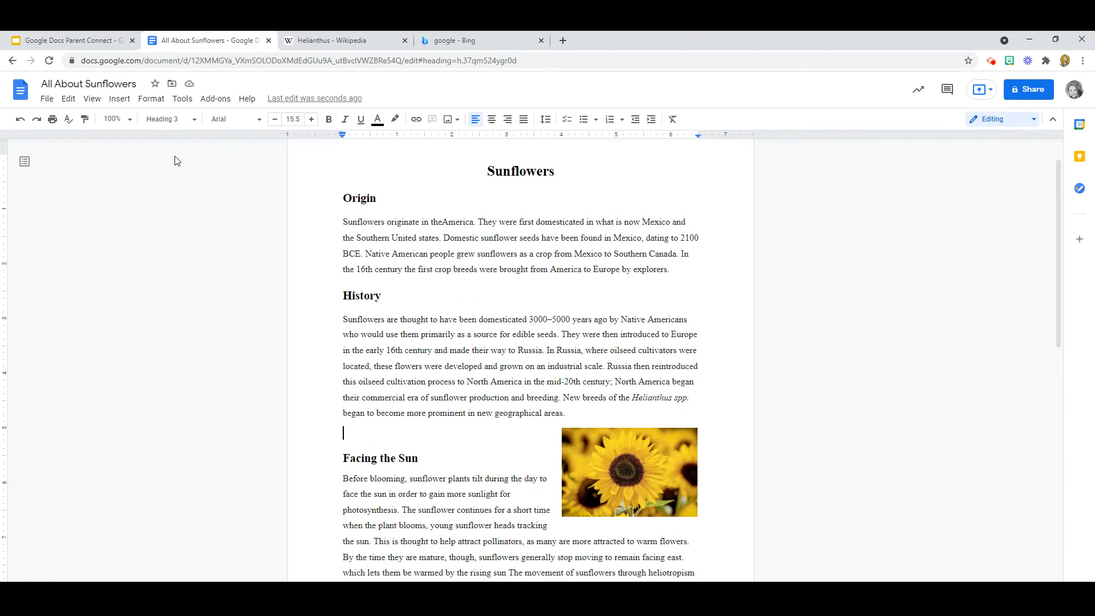
click(121, 100)
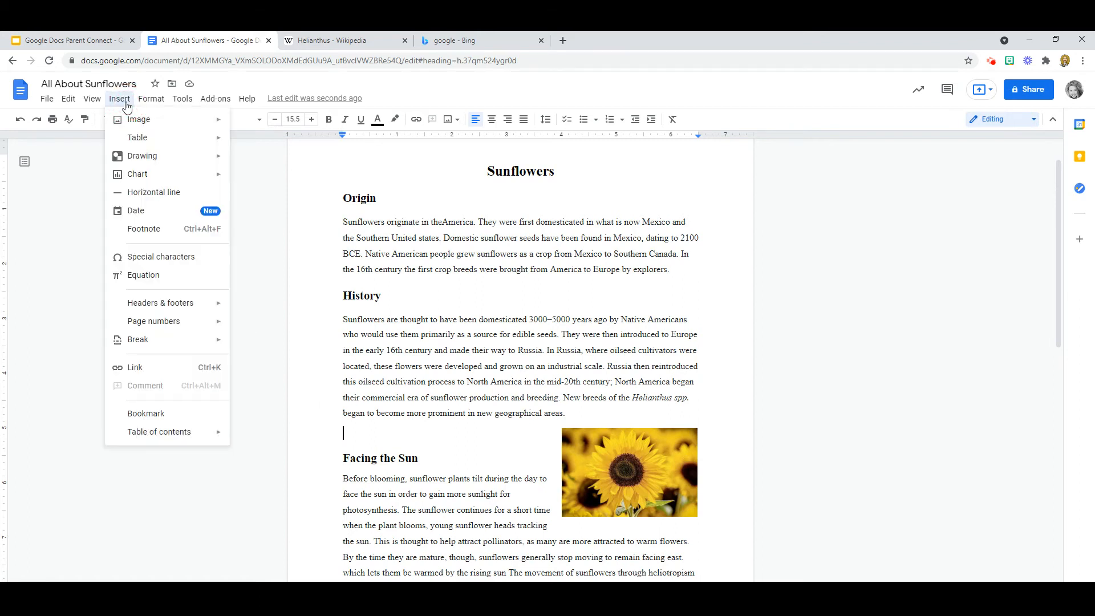
mouse_move(146, 126)
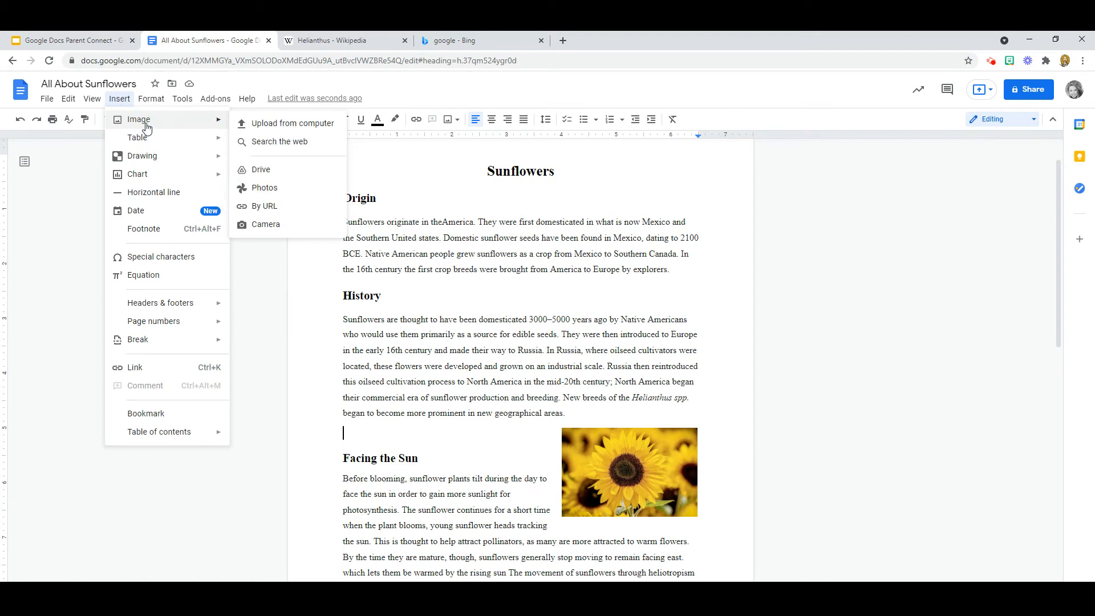
click(294, 125)
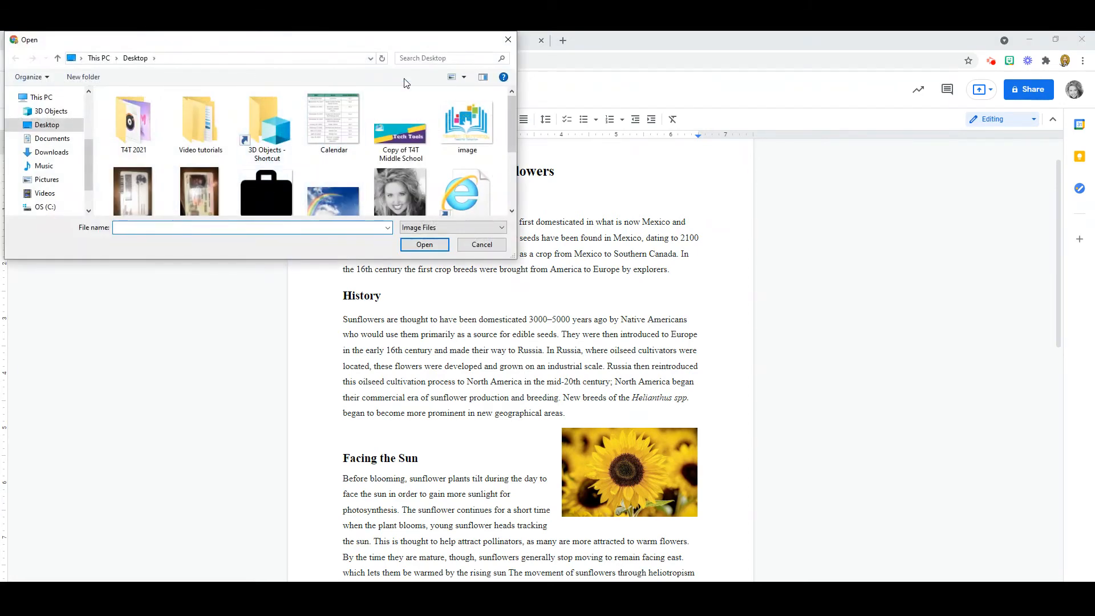
click(485, 246)
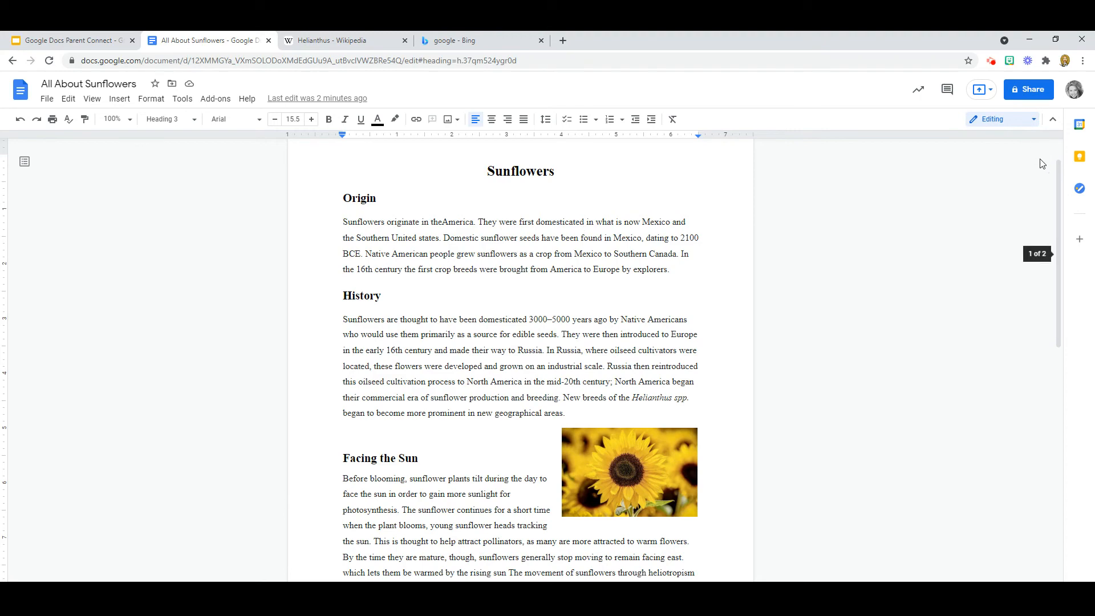
click(1036, 95)
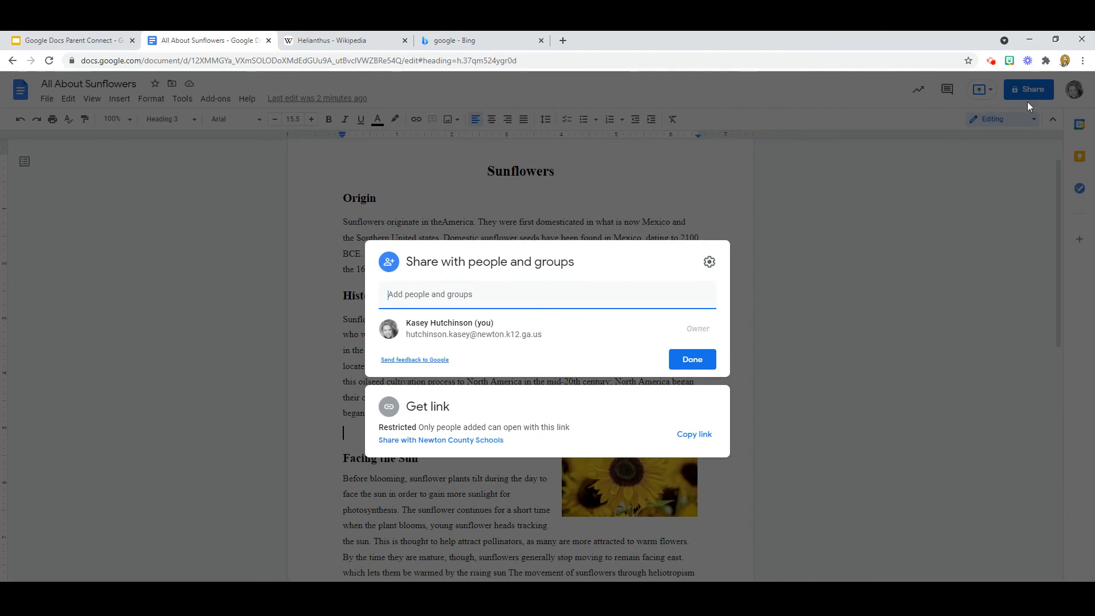
click(892, 269)
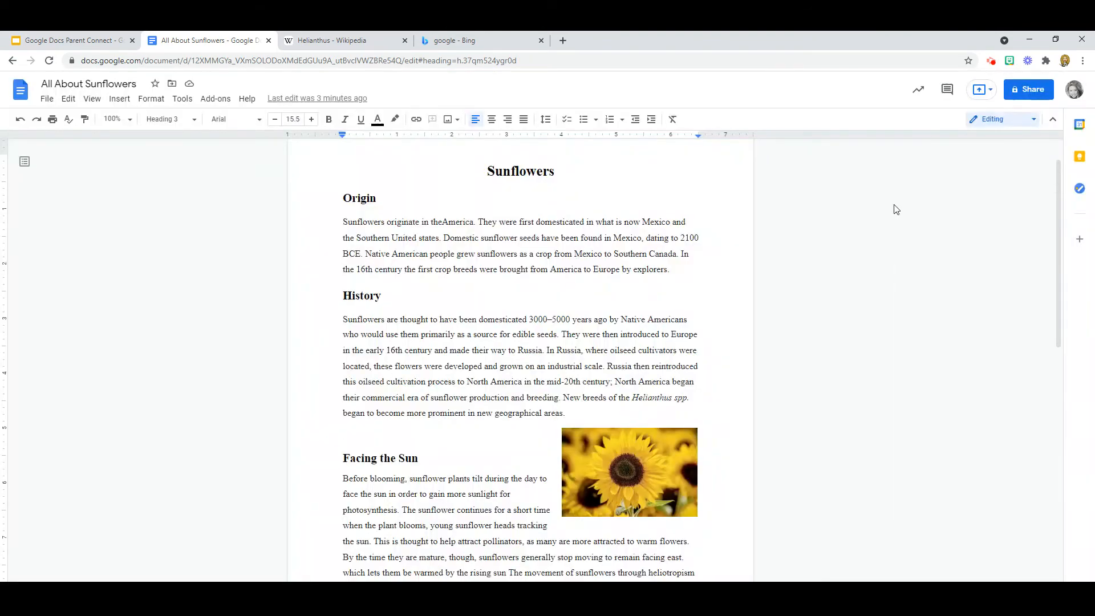
click(1025, 91)
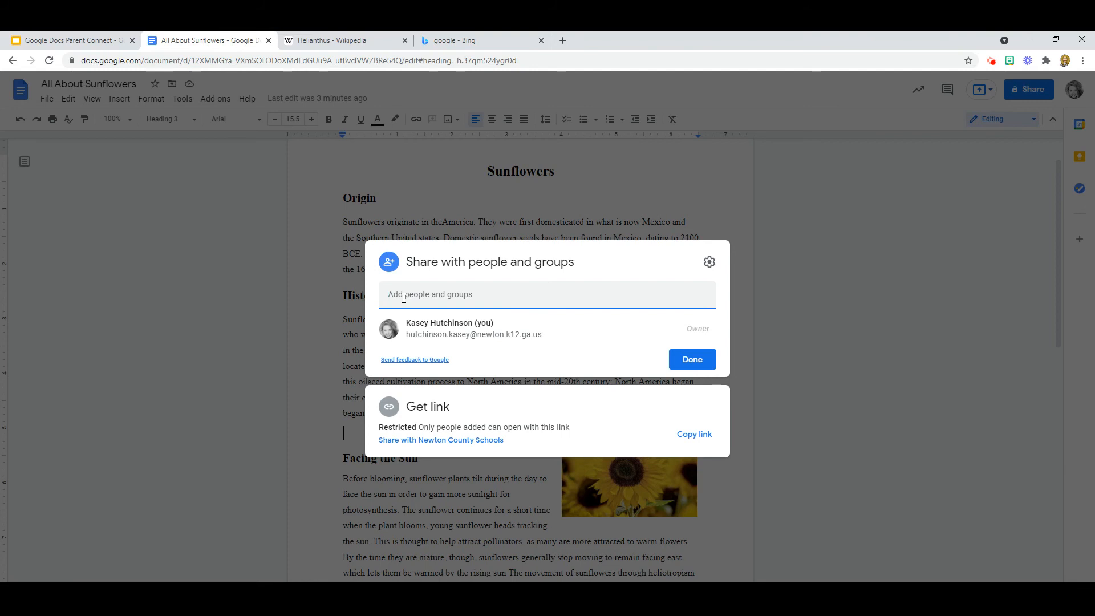
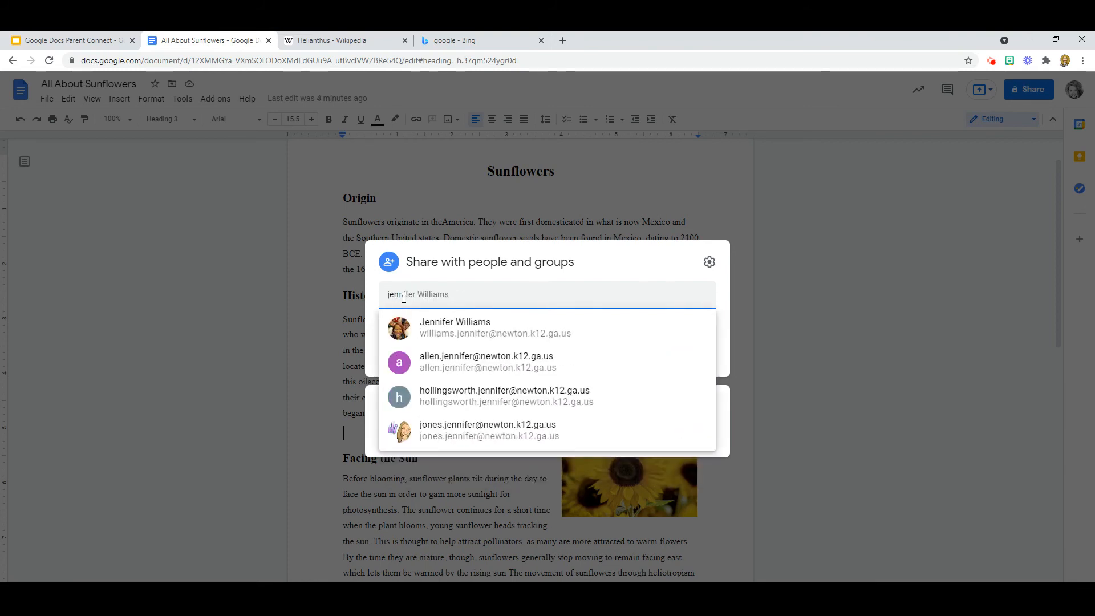
Step: Invite a school colleague by name from the directory suggestions and keep their role as Editor
mouse_move(463, 328)
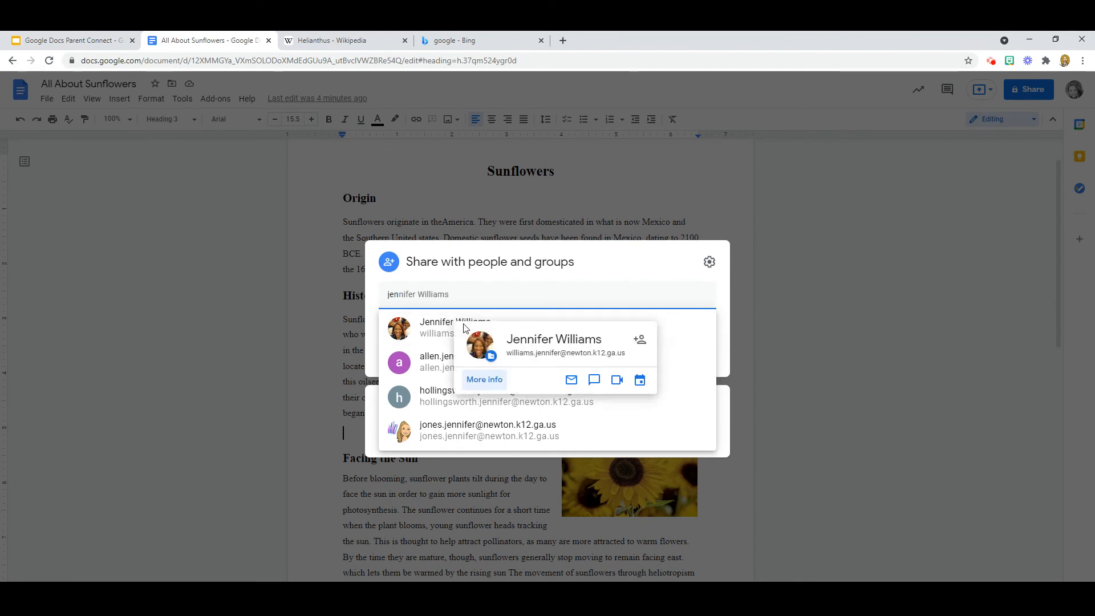
click(427, 325)
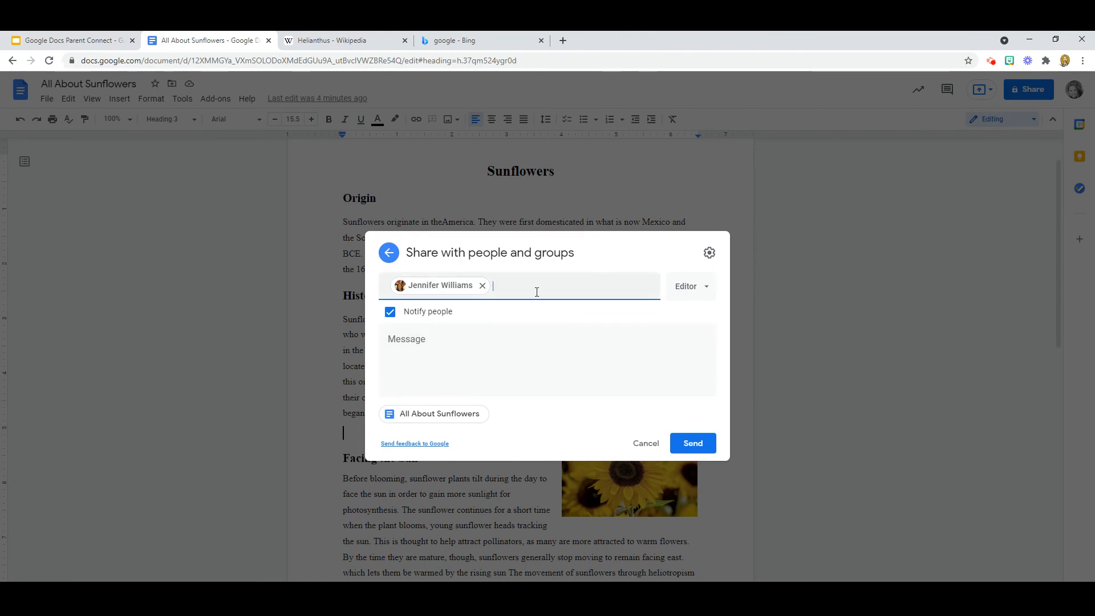
click(707, 291)
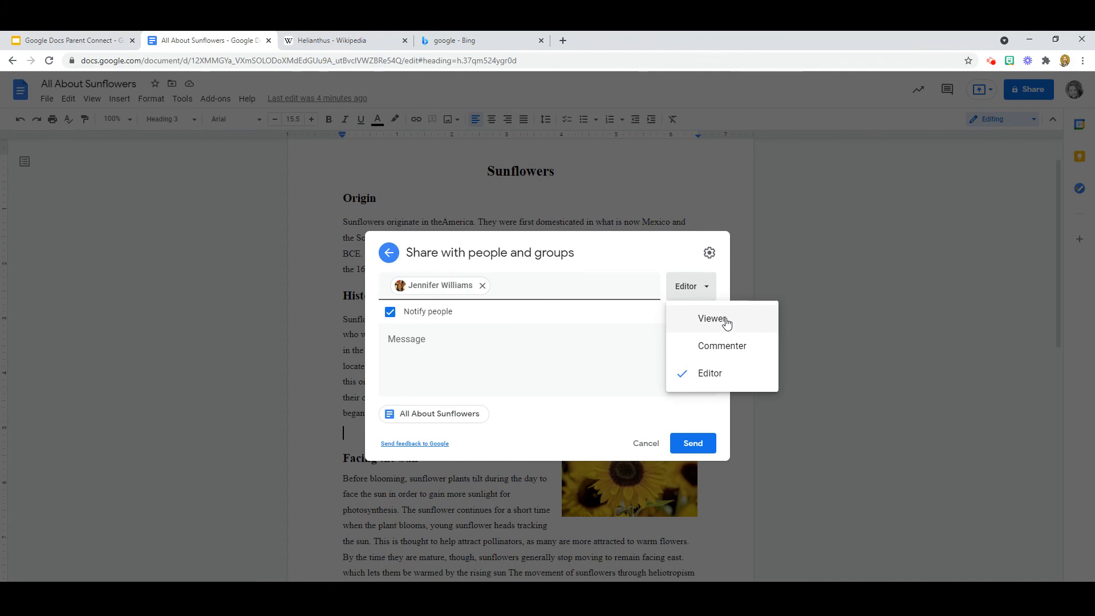
click(716, 376)
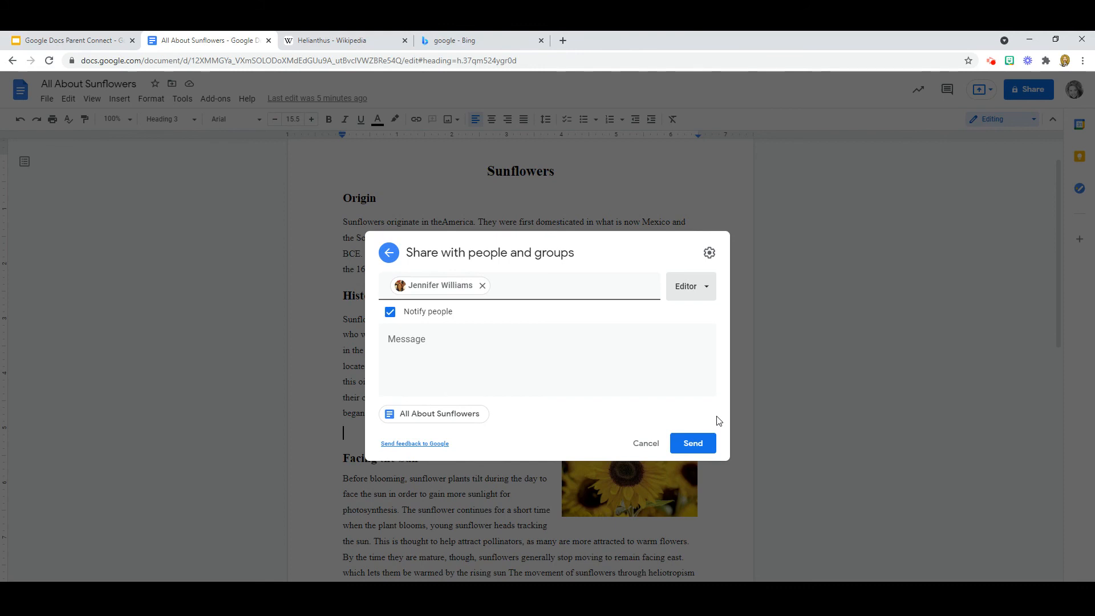
Step: Draft a message asking the invitee to add a daisy page, then return to the main Share view unsent
click(402, 340)
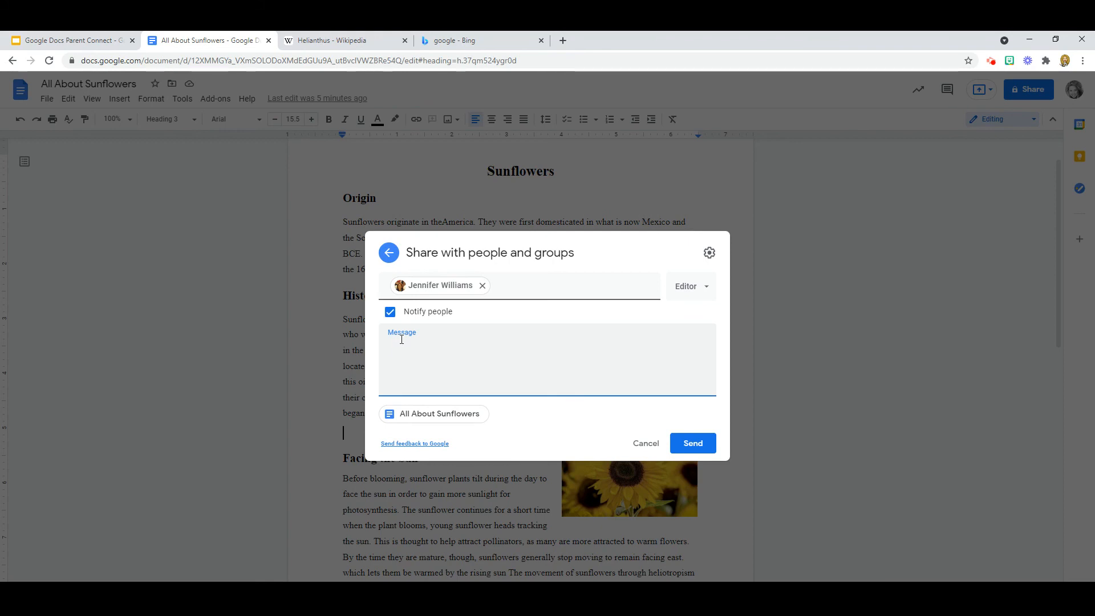
text(Can )
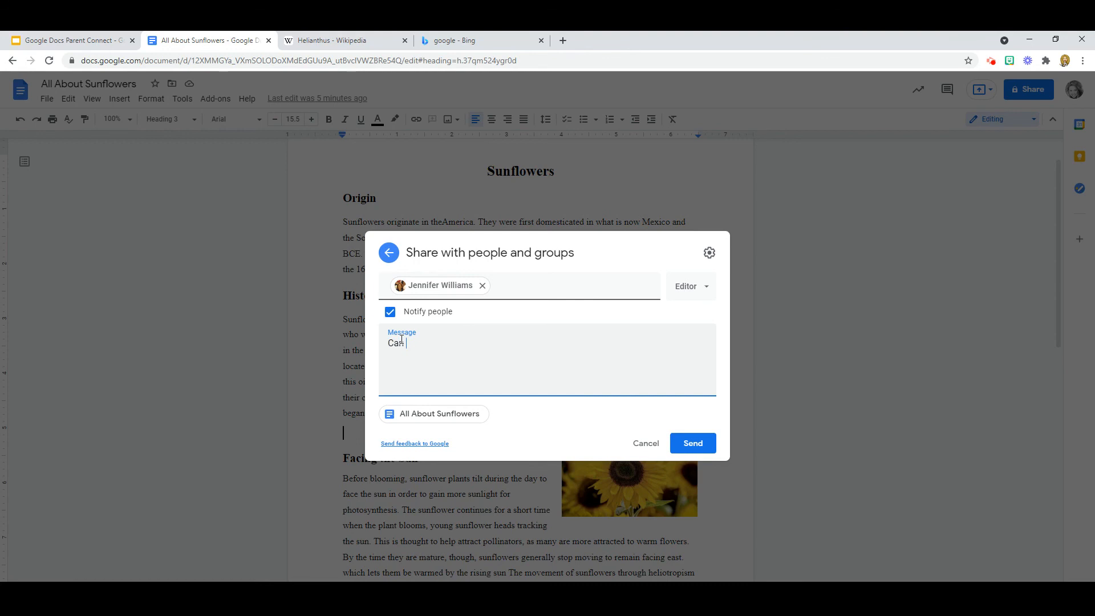
text(yuouadda)
key(BackSpace)
key(BackSpace)
key(BackSpace)
key(BackSpace)
key(BackSpace)
key(BackSpace)
key(BackSpace)
key(BackSpace)
key(BackSpace)
key(BackSpace)
text(Can you add a page about daisy)
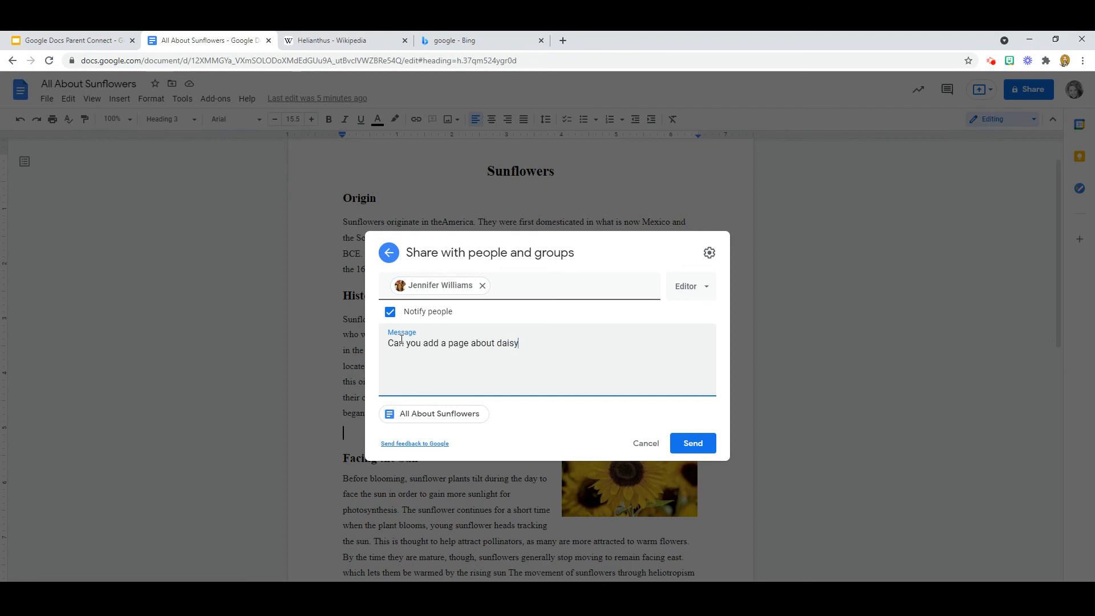
text( flo)
key(BackSpace)
key(BackSpace)
key(BackSpace)
key(BackSpace)
key(BackSpace)
key(BackSpace)
key(BackSpace)
key(BackSpace)
text(roses?)
click(389, 253)
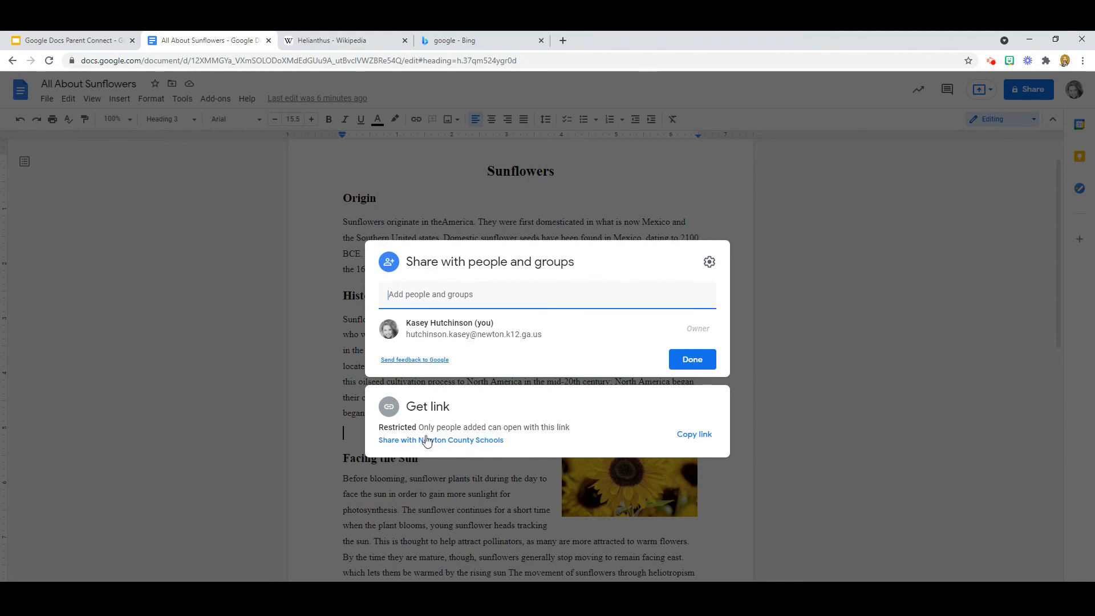
Step: Change the link to Anyone with the link as Editor, copy it, and close sharing
click(485, 442)
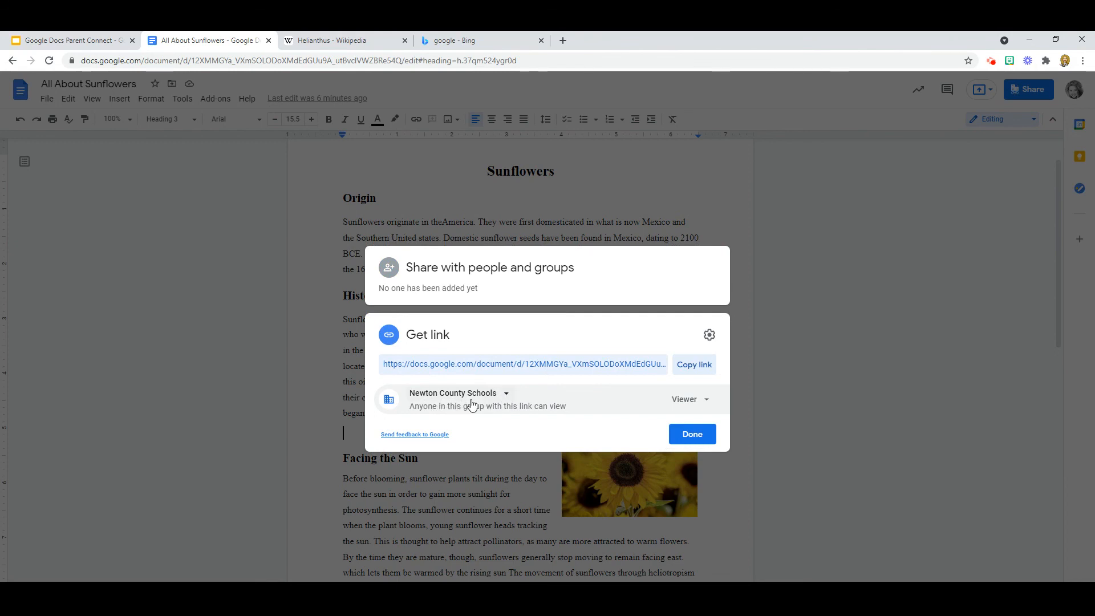
click(507, 395)
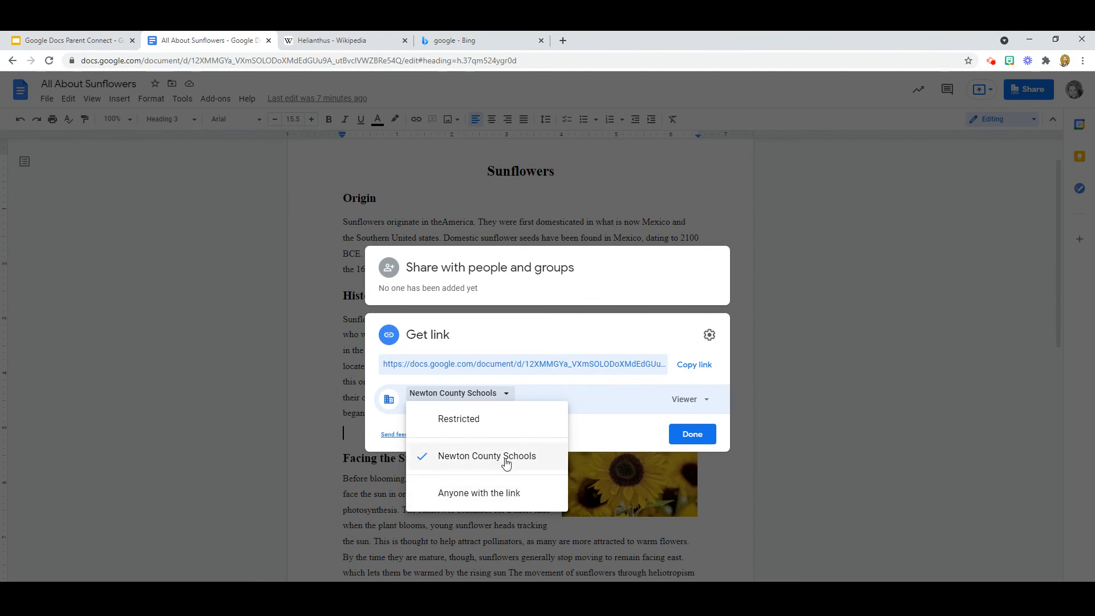
click(497, 493)
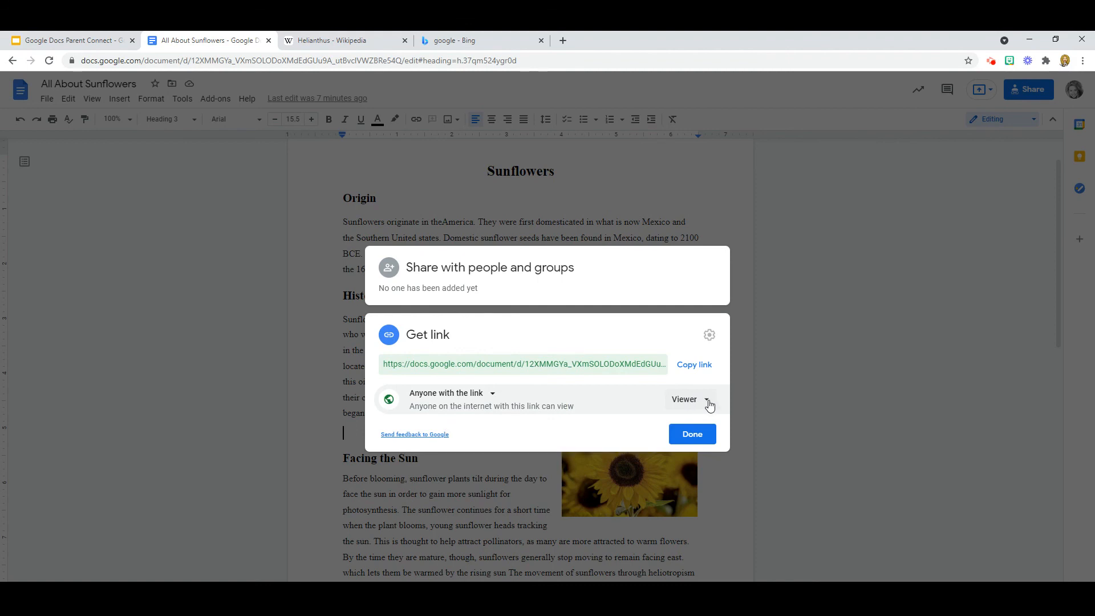
click(708, 404)
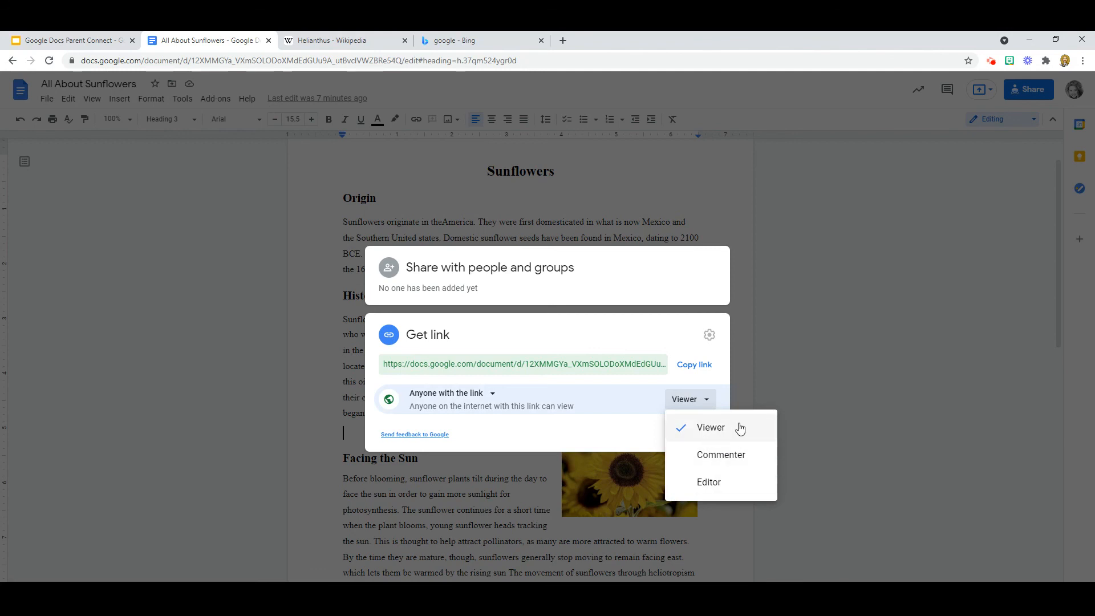
click(718, 484)
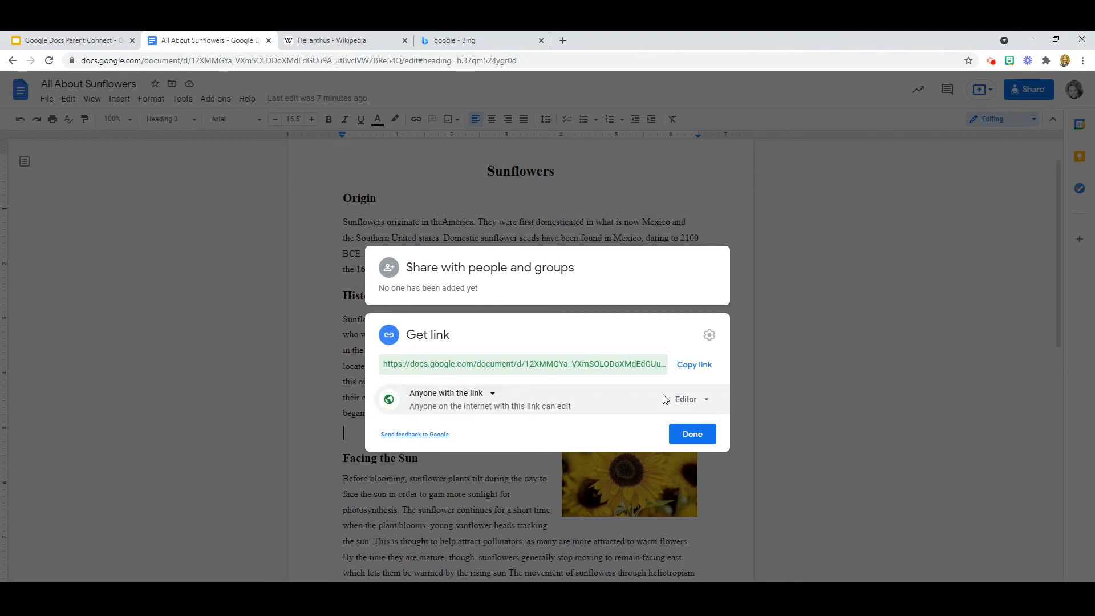
click(699, 367)
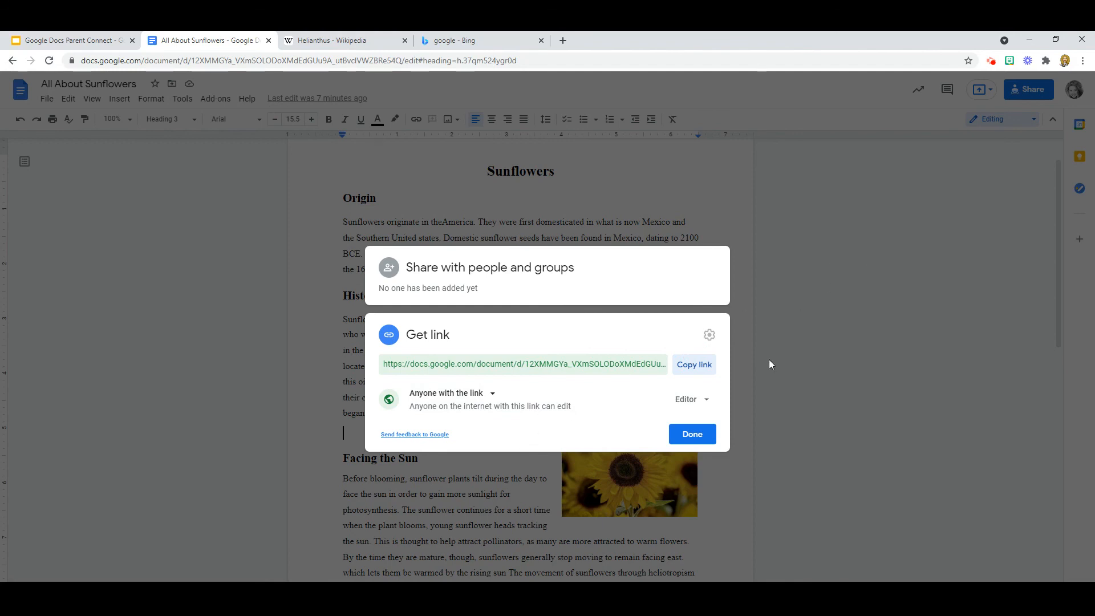
click(692, 434)
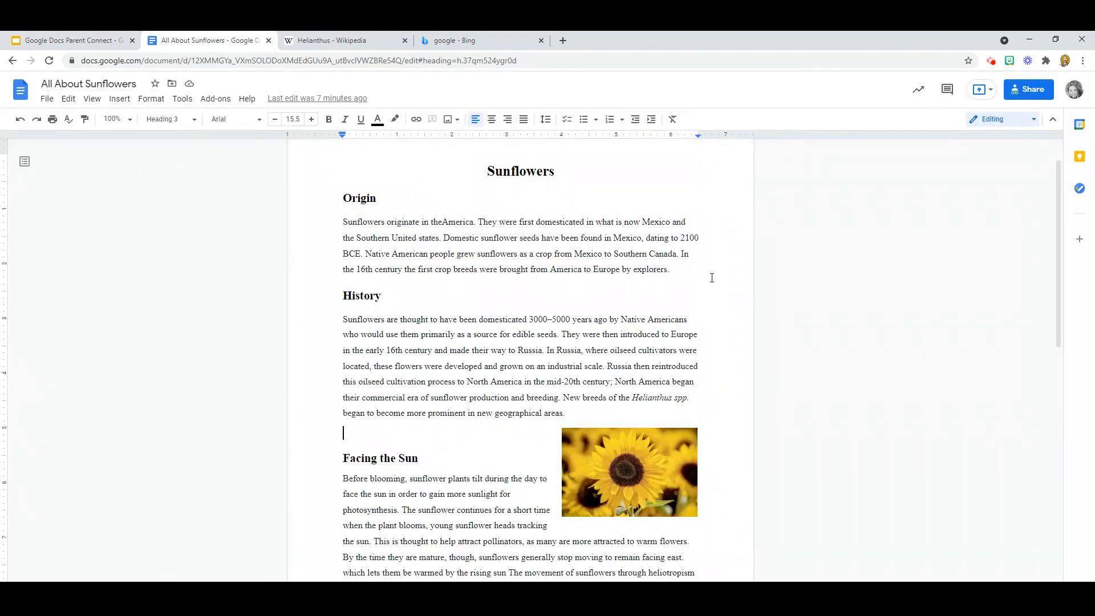
Step: Reopen Share to confirm Get link reads 'Anyone on the internet with this link can edit'
click(1037, 93)
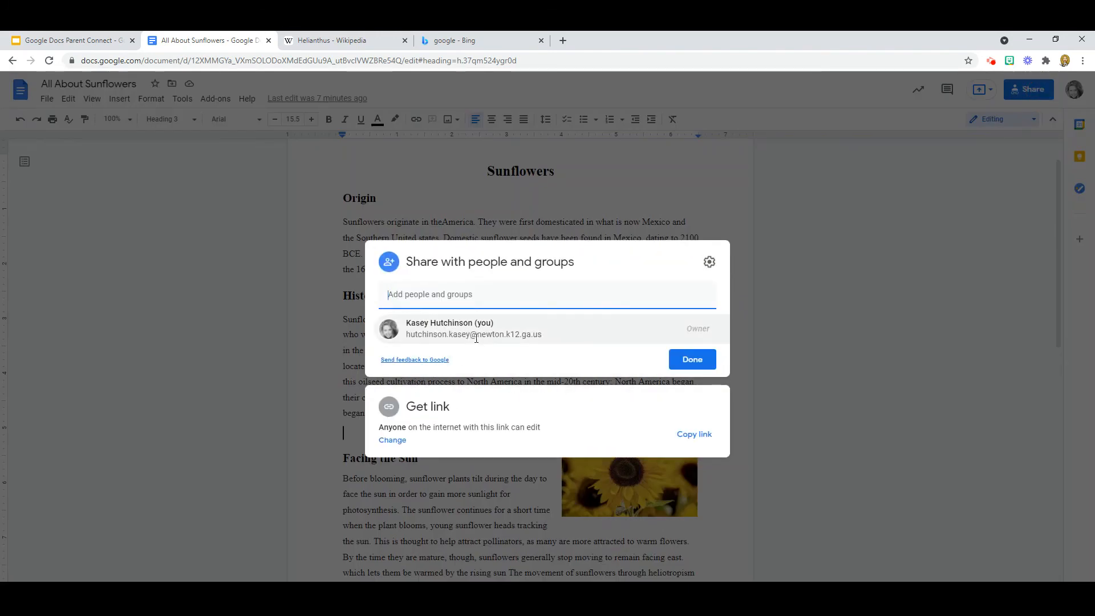
mouse_move(476, 337)
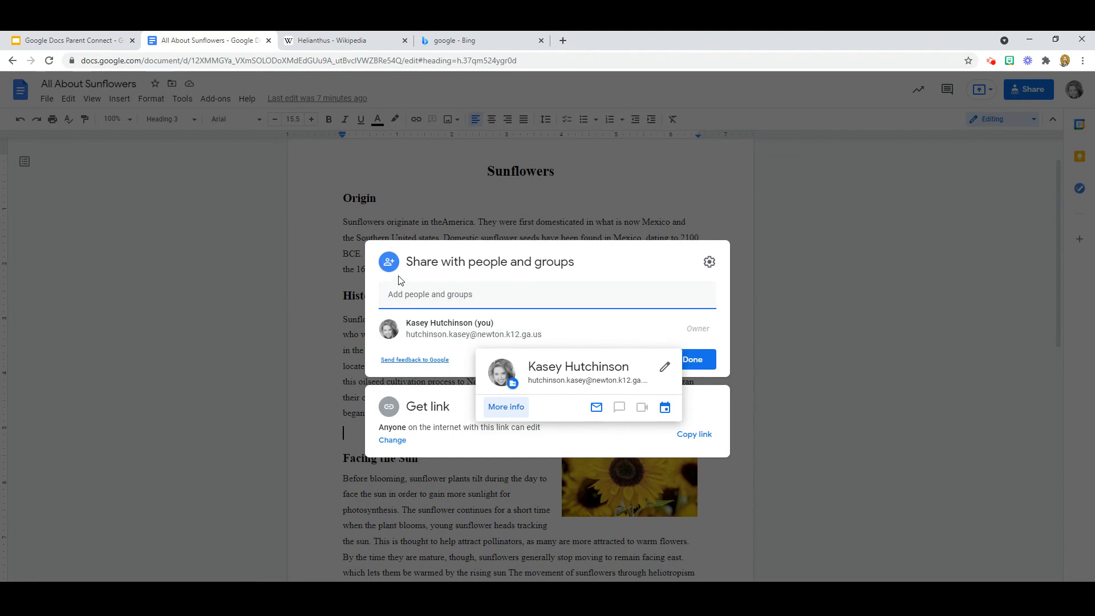